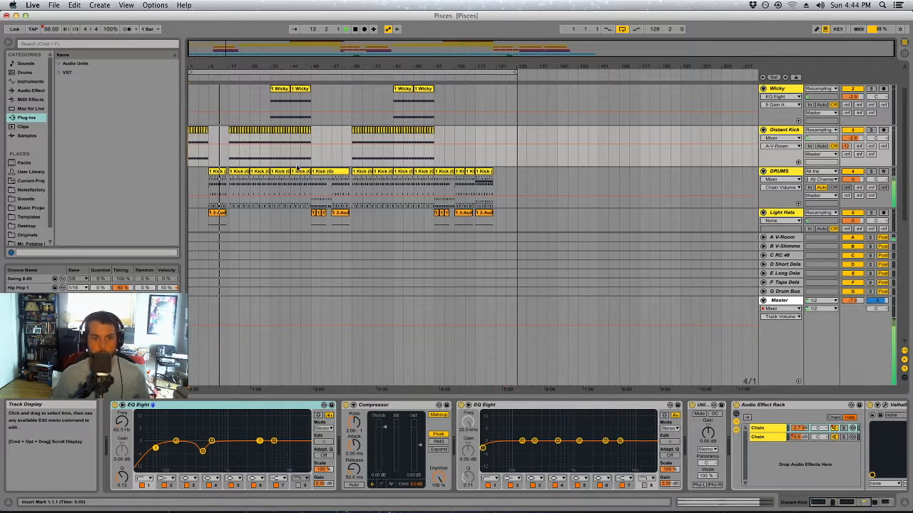
- Listen to the arrangement from bar 17 and from bar 49
{"action": "left_click", "coordinate": [229, 155]}
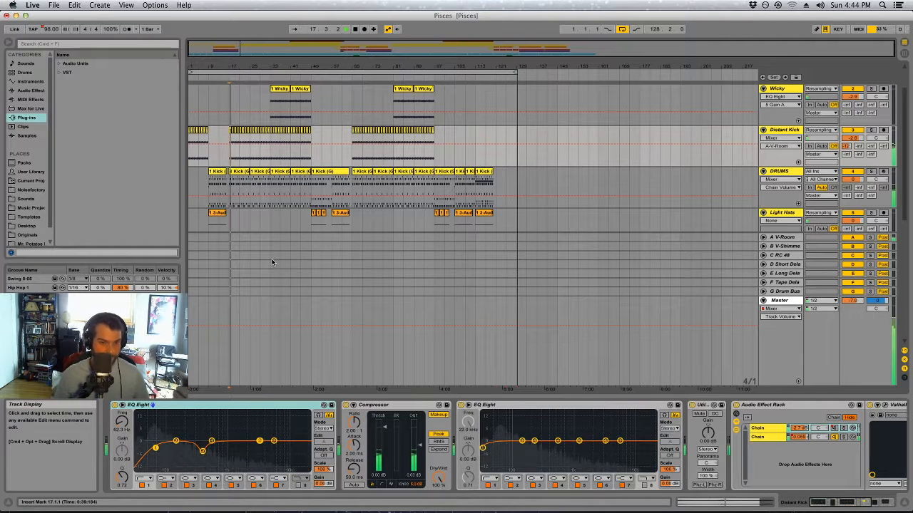
{"action": "left_click", "coordinate": [311, 156]}
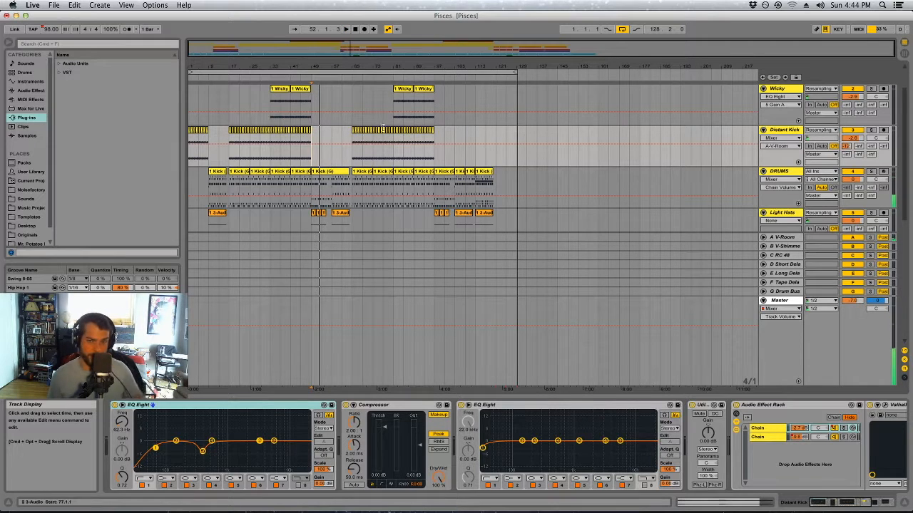
- Move the Strings track down the arrangement, placing it between the BASS track and the blue audio track
{"action": "scroll", "coordinate": [429, 166], "scroll_direction": "up", "scroll_amount": 2}
{"action": "scroll", "coordinate": [427, 169], "scroll_direction": "down", "scroll_amount": 1}
{"action": "scroll", "coordinate": [428, 169], "scroll_direction": "up", "scroll_amount": 1}
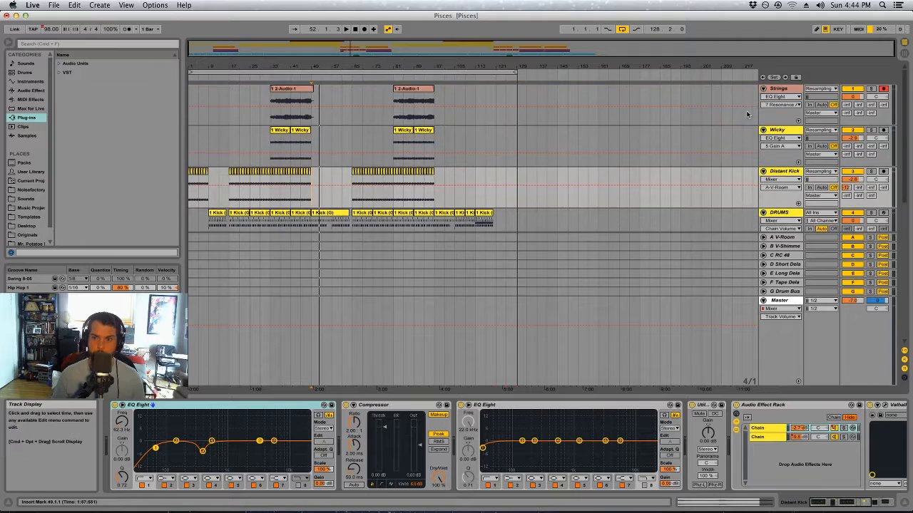
{"action": "left_click_drag", "start_coordinate": [779, 89], "coordinate": [784, 205]}
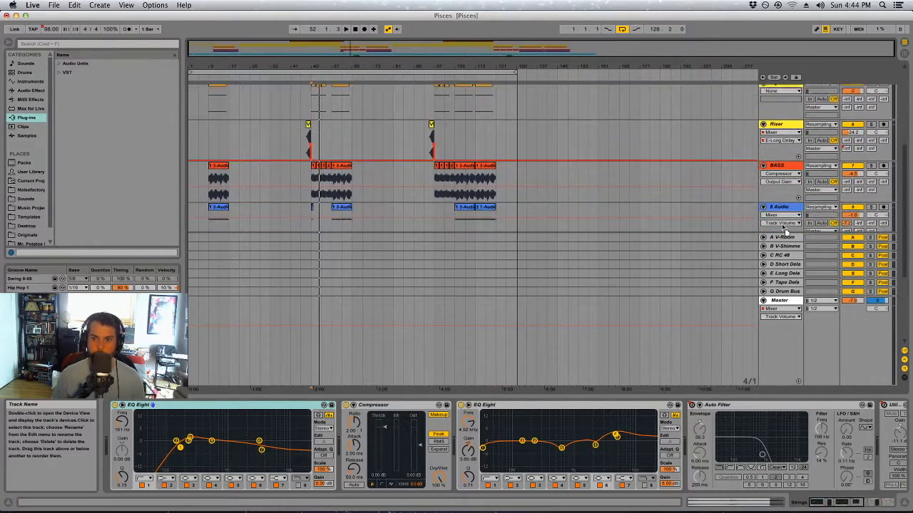
{"action": "scroll", "coordinate": [791, 203], "scroll_direction": "down", "scroll_amount": 2}
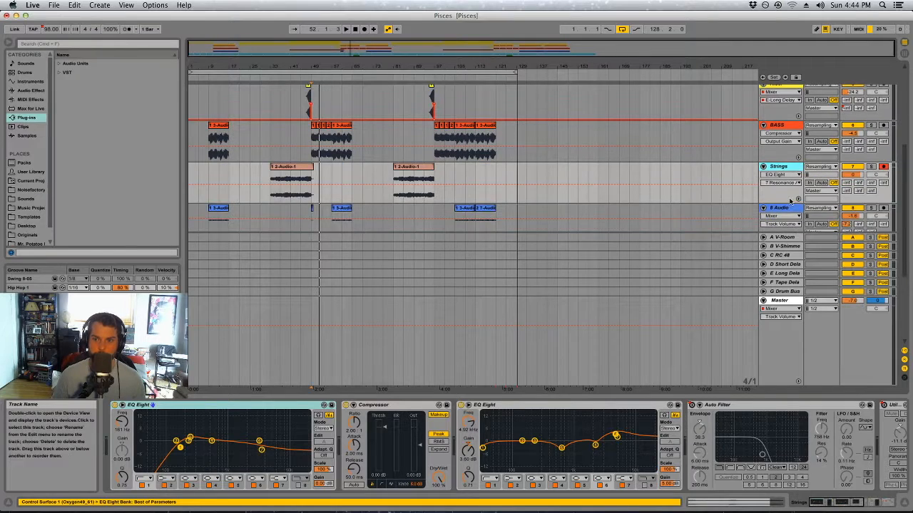
{"action": "left_click", "coordinate": [789, 208]}
- Solo the Distant Kick track and play it from the start of the arrangement
{"action": "scroll", "coordinate": [501, 194], "scroll_direction": "up", "scroll_amount": 3}
{"action": "scroll", "coordinate": [501, 193], "scroll_direction": "up", "scroll_amount": 3}
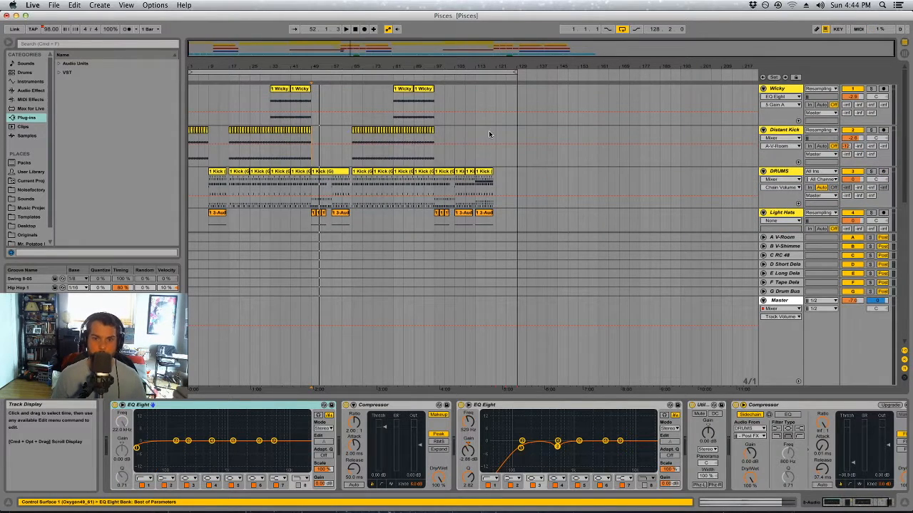
{"action": "left_click", "coordinate": [527, 130]}
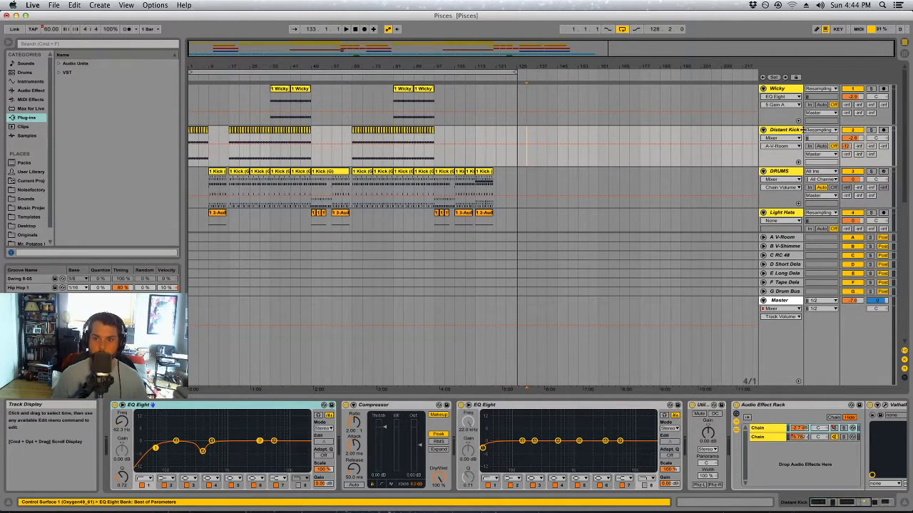
{"action": "left_click", "coordinate": [191, 164]}
{"action": "left_click", "coordinate": [871, 130]}
{"action": "key", "text": "space"}
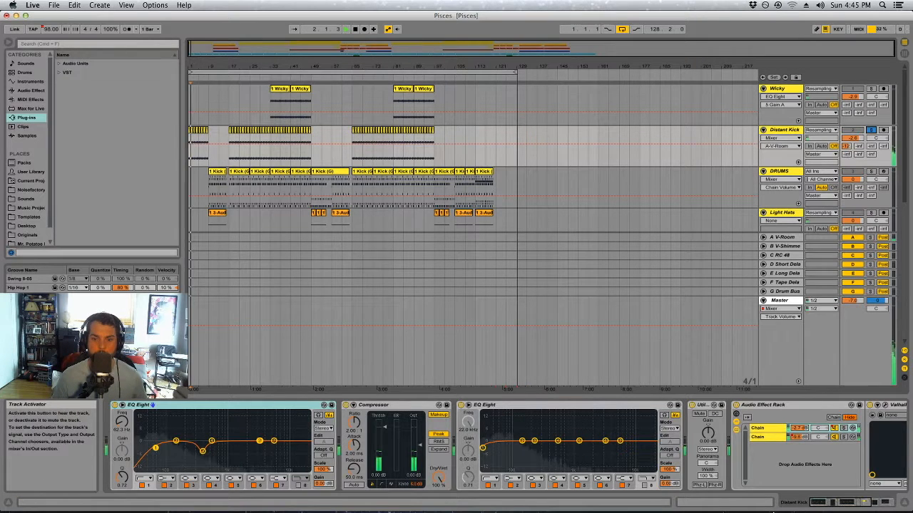
- Boost band 4 of Distant Kick's first EQ Eight by about 3 dB around 3.5 kHz while the track plays
{"action": "left_click", "coordinate": [829, 504]}
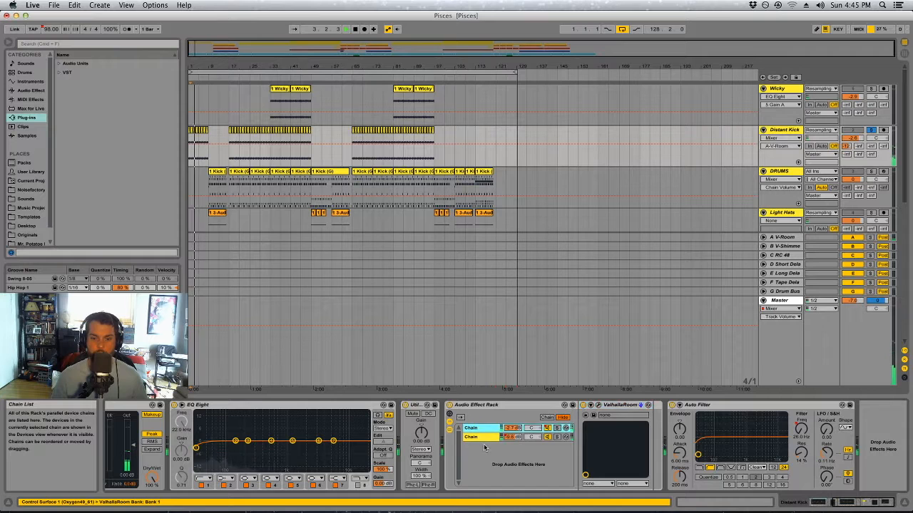
{"action": "left_click_drag", "start_coordinate": [858, 509], "coordinate": [816, 507]}
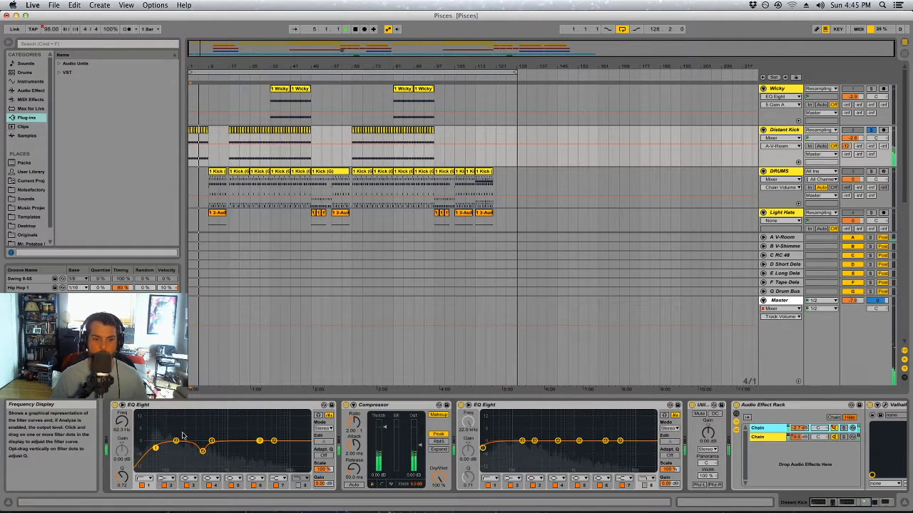
{"action": "left_click", "coordinate": [202, 450]}
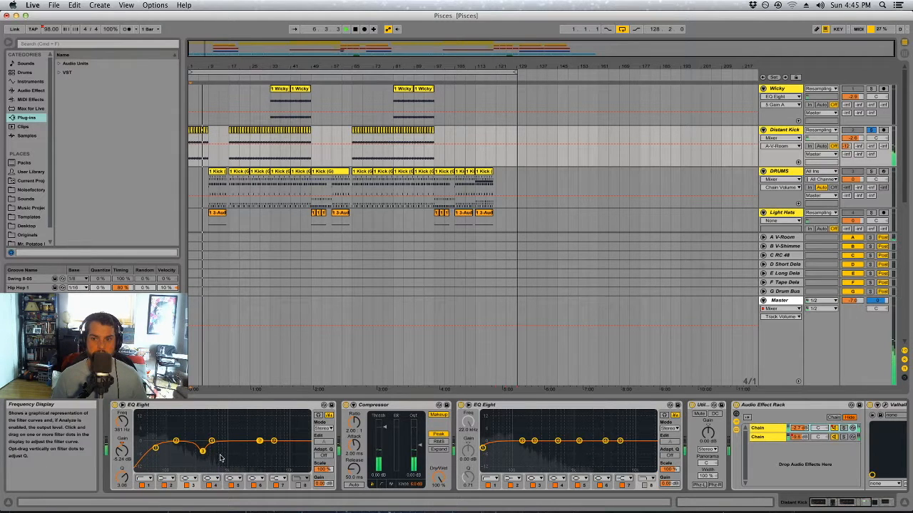
{"action": "left_click_drag", "start_coordinate": [212, 443], "coordinate": [261, 439]}
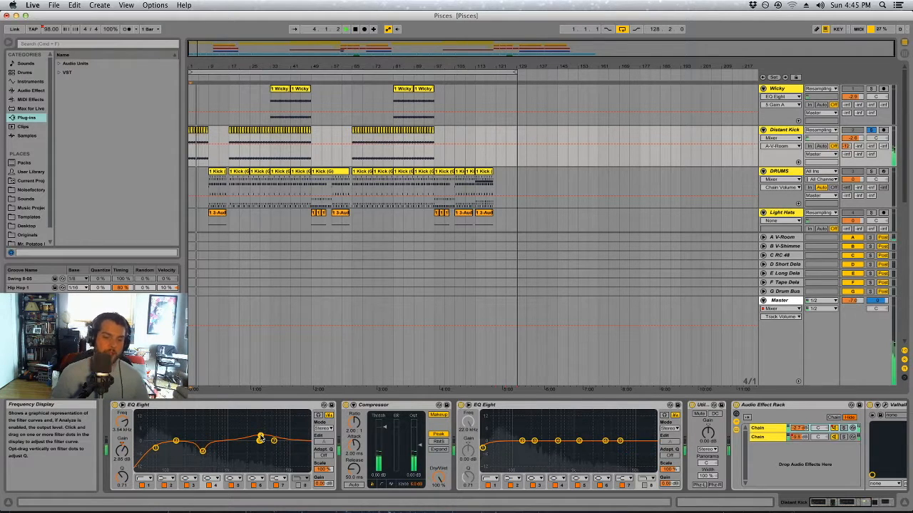
{"action": "key", "text": "space"}
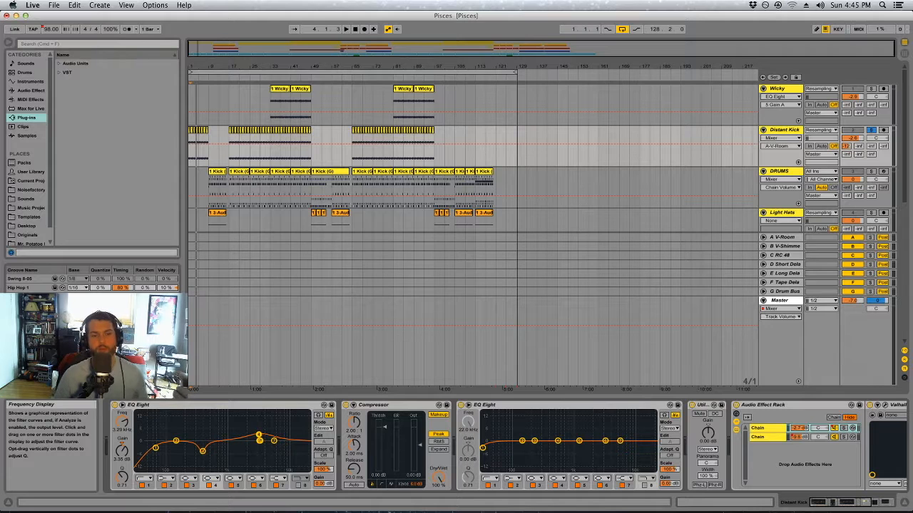
- Refine Distant Kick's EQ band 4 during playback to about 3.67 kHz, 2.6 dB gain and a Q of 1.01
{"action": "key", "text": "space"}
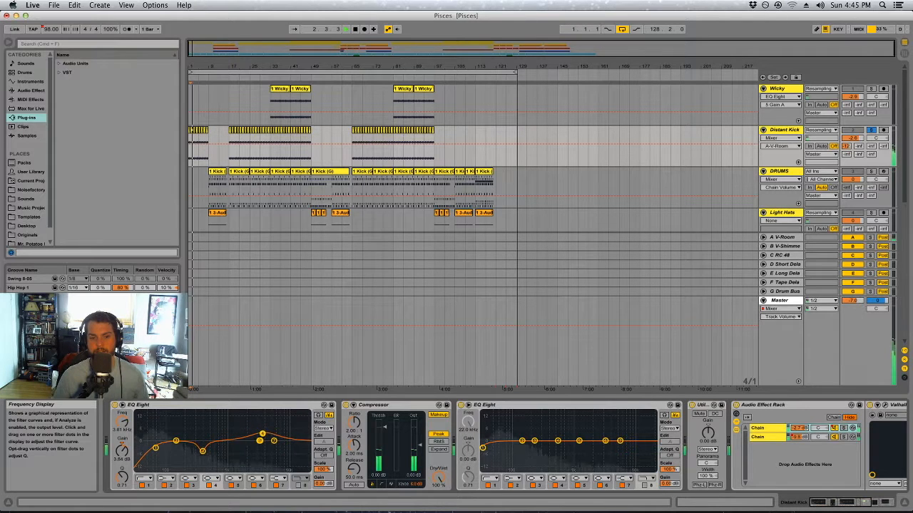
{"action": "left_click_drag", "start_coordinate": [262, 434], "coordinate": [261, 436]}
{"action": "left_click_drag", "start_coordinate": [122, 477], "coordinate": [122, 481]}
{"action": "key", "text": "space"}
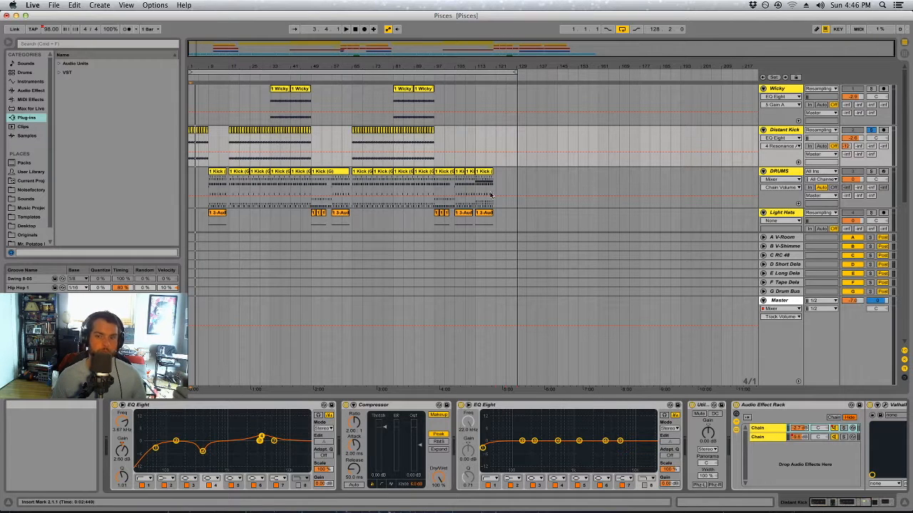
- Switch the solo from Distant Kick to DRUMS and show the DRUMS track's devices
{"action": "left_click", "coordinate": [870, 130]}
{"action": "scroll", "coordinate": [731, 154], "scroll_direction": "down", "scroll_amount": 1}
{"action": "left_click", "coordinate": [871, 152]}
{"action": "left_click", "coordinate": [797, 156]}
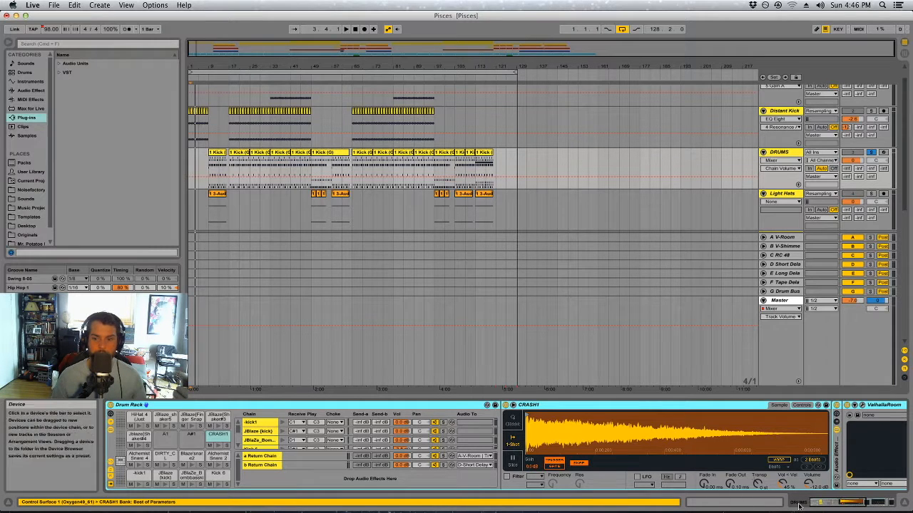
- Open the Decapitator plug-in window at the end of the DRUMS device chain
{"action": "left_click", "coordinate": [836, 503]}
{"action": "left_click_drag", "start_coordinate": [836, 503], "coordinate": [853, 501]}
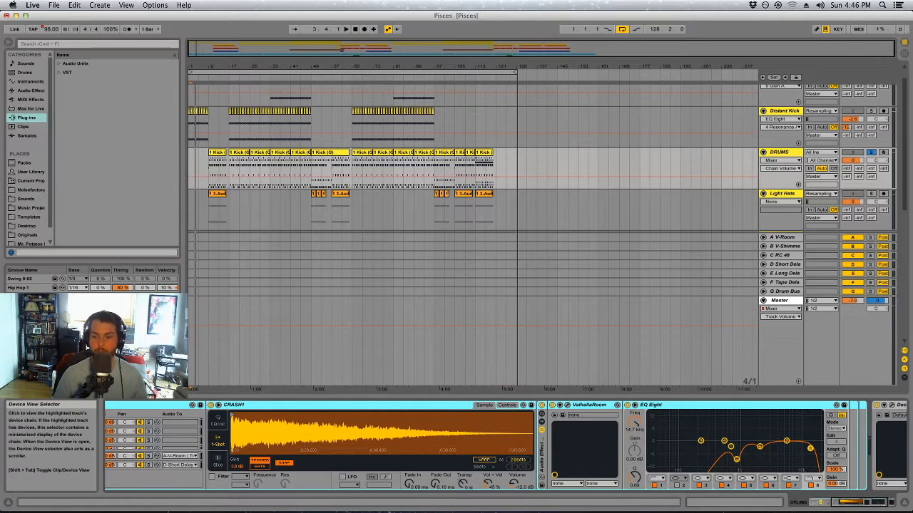
{"action": "left_click", "coordinate": [886, 502]}
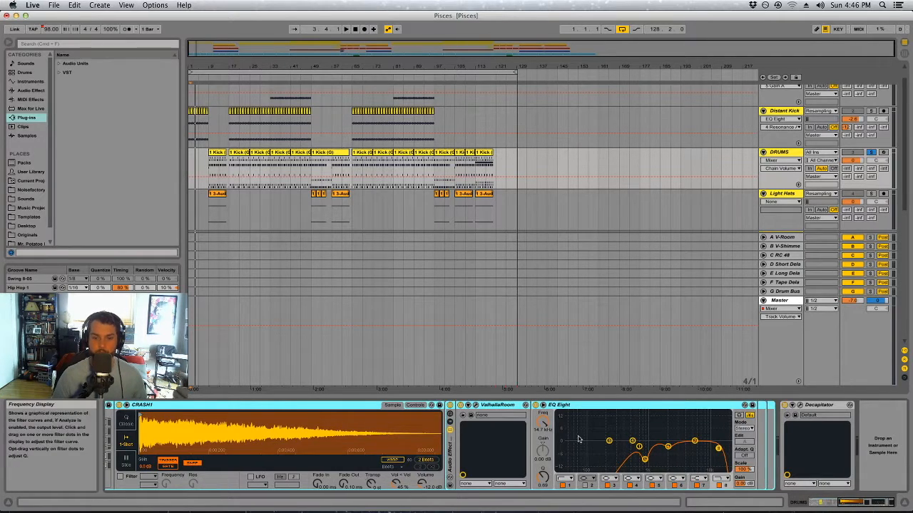
{"action": "left_click", "coordinate": [820, 405]}
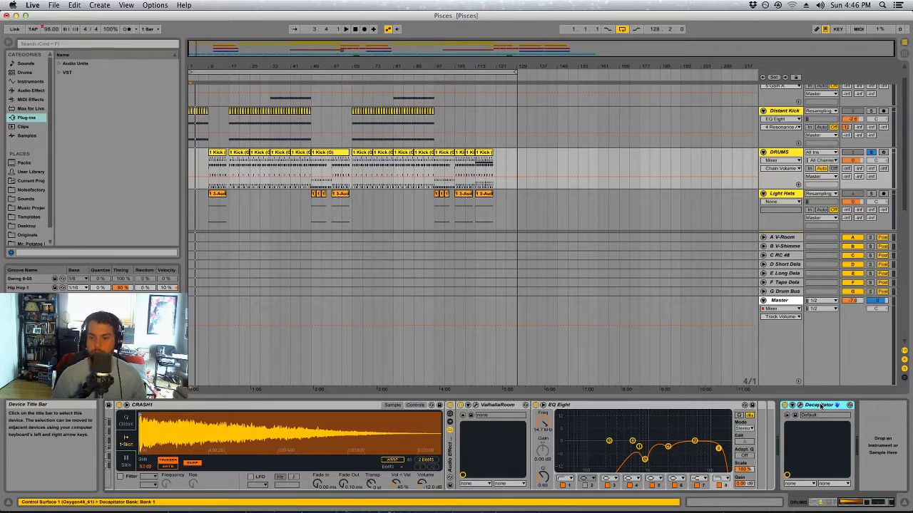
{"action": "left_click", "coordinate": [820, 503]}
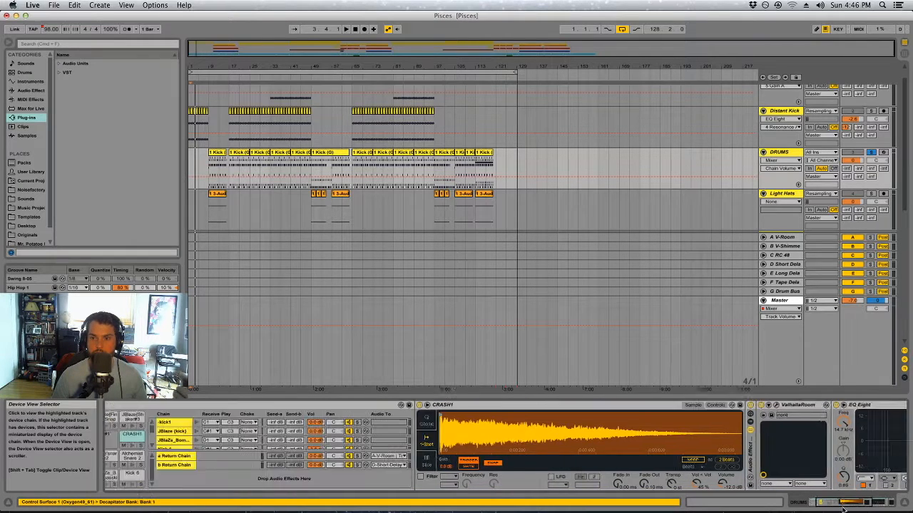
{"action": "left_click_drag", "start_coordinate": [819, 510], "coordinate": [870, 507]}
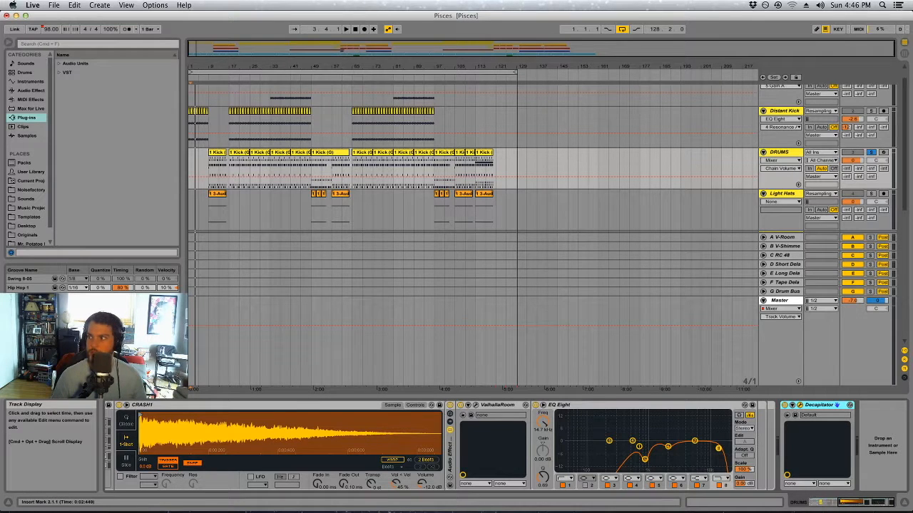
{"action": "left_click_drag", "start_coordinate": [272, 192], "coordinate": [249, 191]}
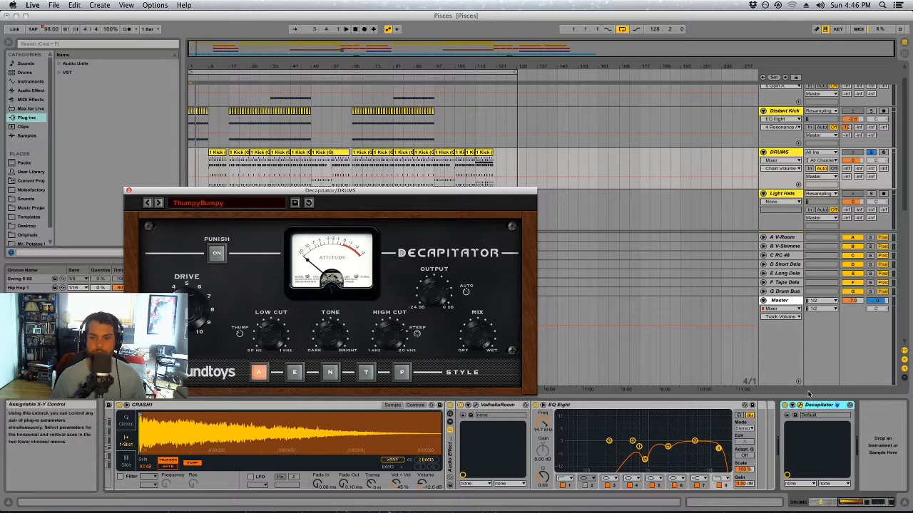
- Loop eight bars of DRUMS from bar 17, toggle Decapitator during playback to compare the sound, and close its window
{"action": "left_click", "coordinate": [241, 153]}
{"action": "key", "text": "space"}
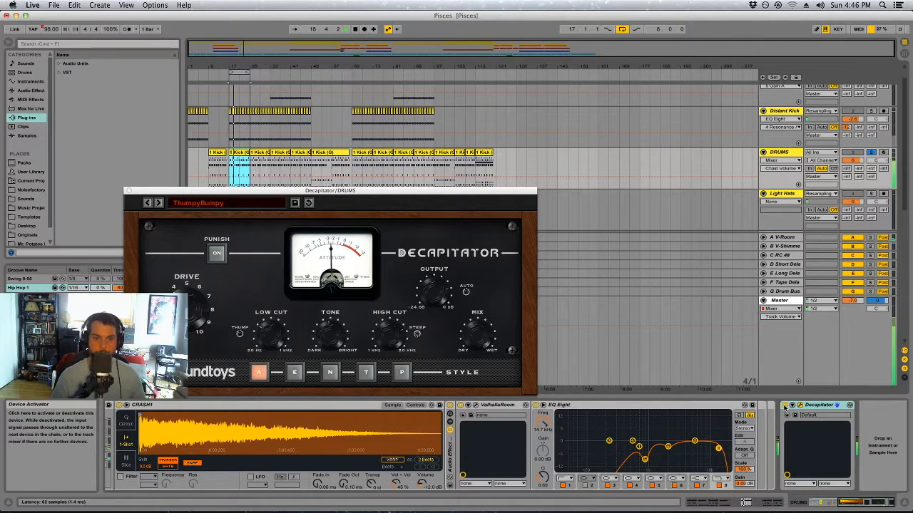
{"action": "left_click", "coordinate": [785, 406]}
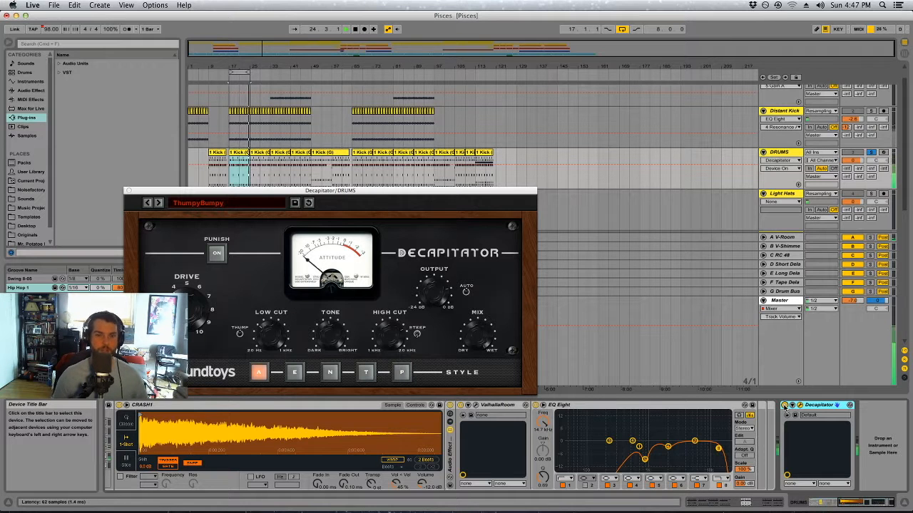
{"action": "left_click", "coordinate": [129, 190]}
- Solo the Light Hats track and play its clip at bar 9
{"action": "left_click", "coordinate": [515, 205]}
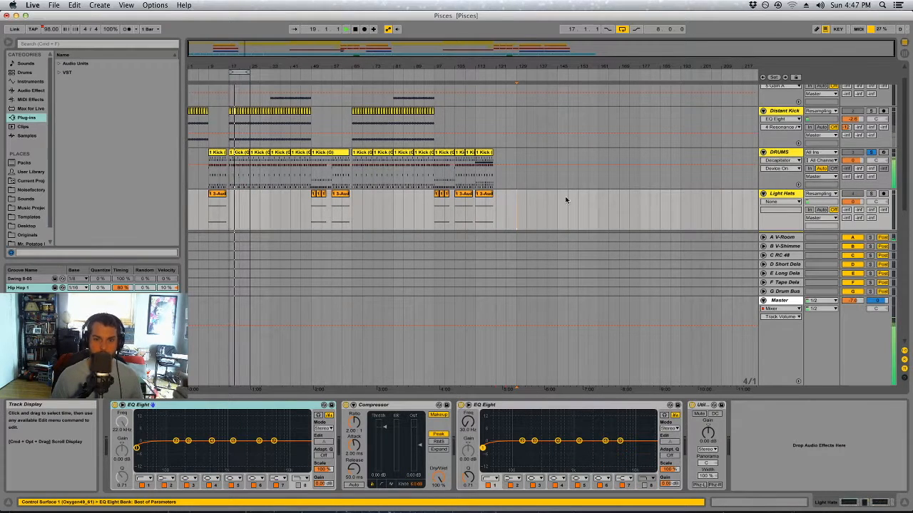
{"action": "scroll", "coordinate": [566, 198], "scroll_direction": "down", "scroll_amount": 2}
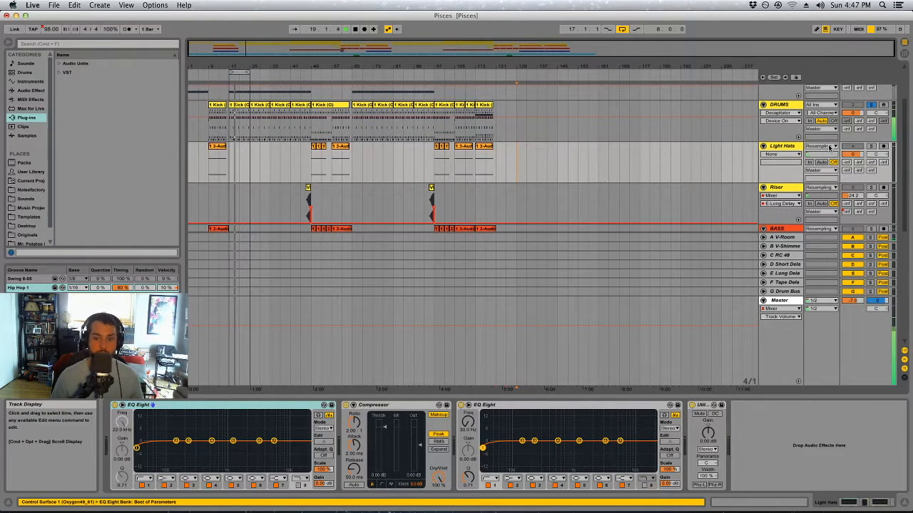
{"action": "left_click", "coordinate": [219, 148]}
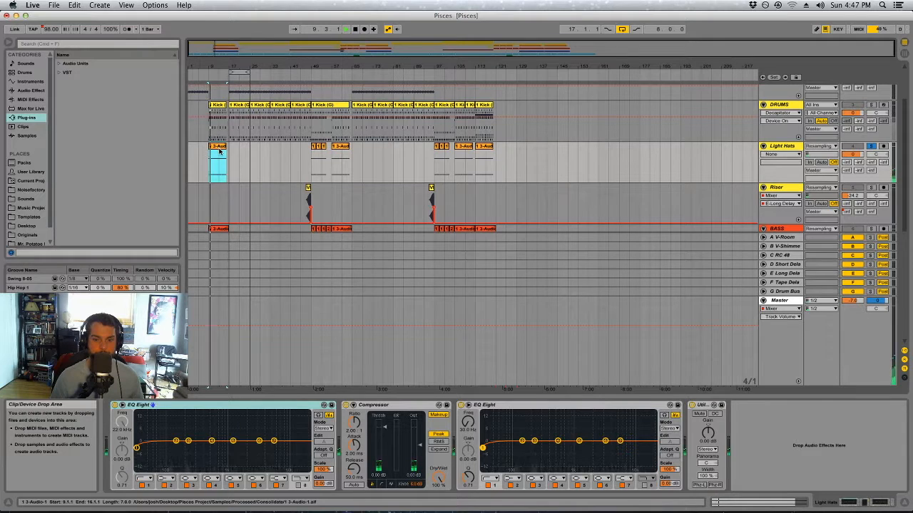
- Shape Light Hats in its second EQ Eight by raising the low-cut frequency, lifting a high band and adjusting the Q
{"action": "left_click_drag", "start_coordinate": [534, 444], "coordinate": [536, 416]}
{"action": "left_click_drag", "start_coordinate": [468, 479], "coordinate": [468, 507]}
{"action": "left_click_drag", "start_coordinate": [482, 448], "coordinate": [519, 449]}
{"action": "left_click_drag", "start_coordinate": [606, 441], "coordinate": [632, 437]}
{"action": "left_click_drag", "start_coordinate": [469, 477], "coordinate": [468, 471]}
{"action": "left_click_drag", "start_coordinate": [618, 319], "coordinate": [574, 311]}
{"action": "left_click", "coordinate": [574, 311]}
- Switch the solo from Light Hats to Riser and set the playback start at bar 47
{"action": "left_click_drag", "start_coordinate": [548, 203], "coordinate": [589, 199]}
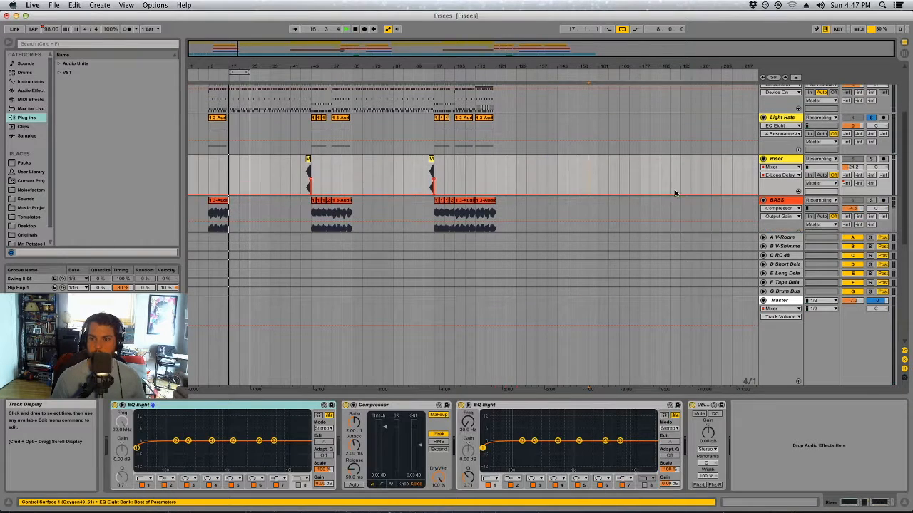
{"action": "left_click", "coordinate": [871, 118]}
{"action": "left_click", "coordinate": [305, 155]}
{"action": "key", "text": "space"}
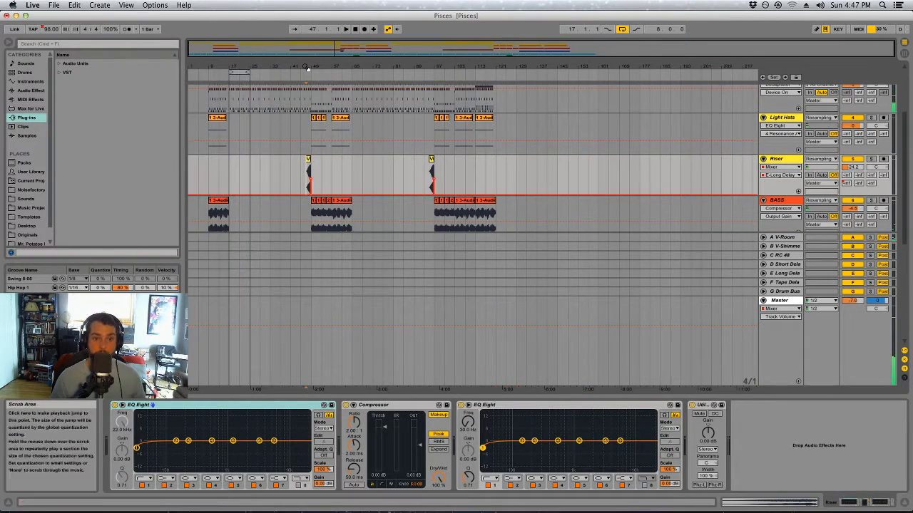
{"action": "key", "text": "plus"}
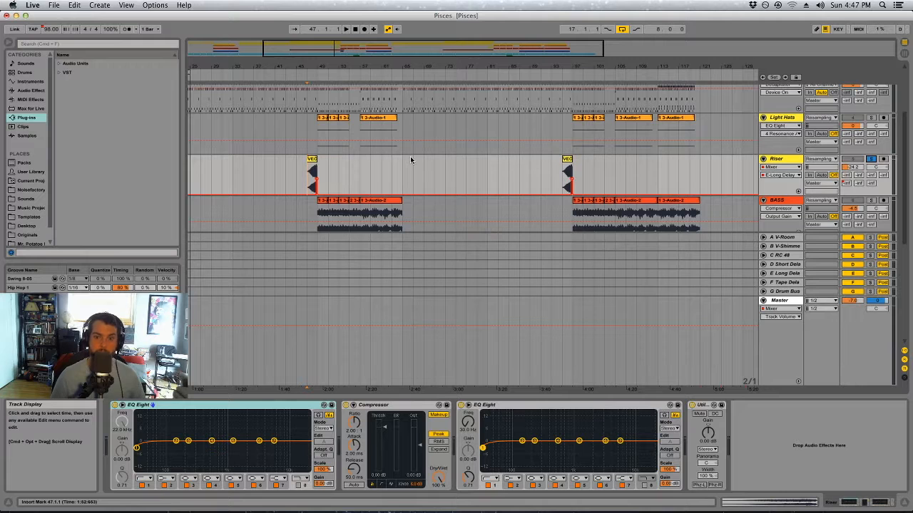
- Select the first Riser clip, spanning bars 47 to 49, and play it soloed
{"action": "left_click", "coordinate": [794, 159]}
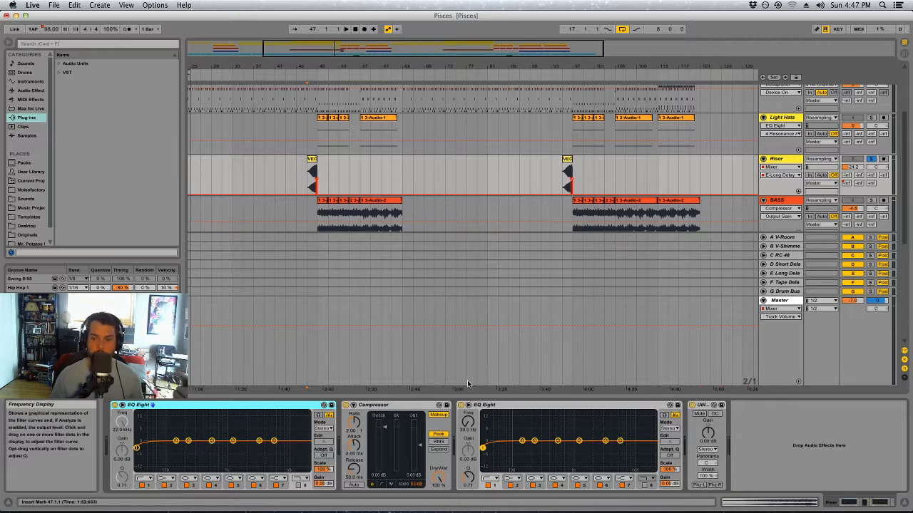
{"action": "left_click", "coordinate": [308, 168]}
{"action": "key", "text": "space"}
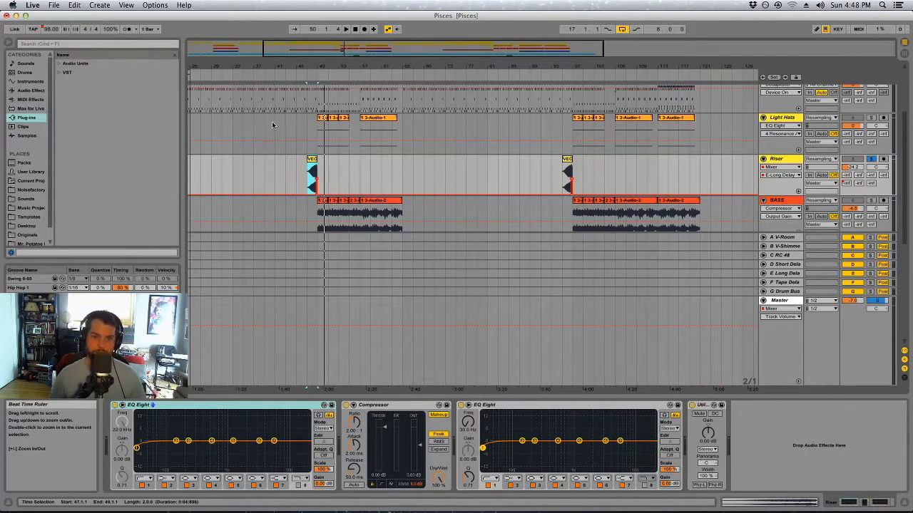
- Switch the solo from Riser to BASS and select the first two-bar BASS clip at bar 49
{"action": "left_click", "coordinate": [355, 179]}
{"action": "scroll", "coordinate": [419, 207], "scroll_direction": "down", "scroll_amount": 2}
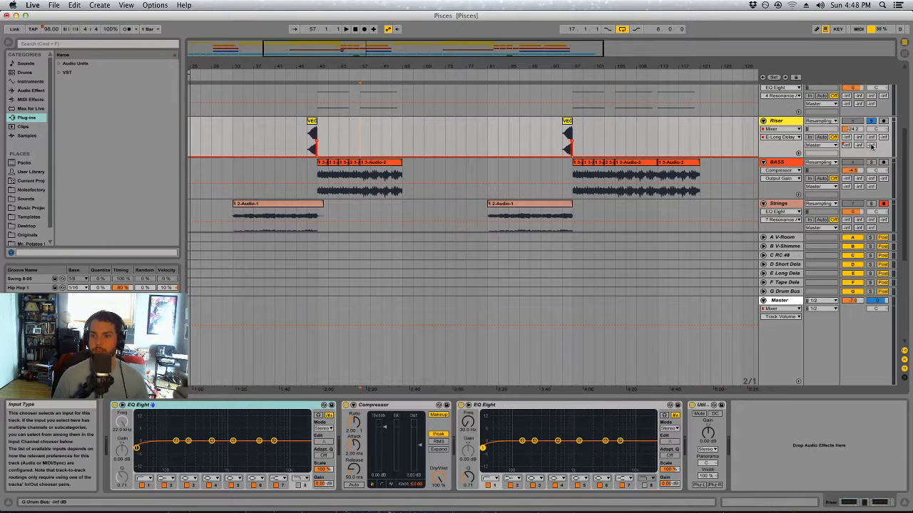
{"action": "left_click", "coordinate": [323, 162]}
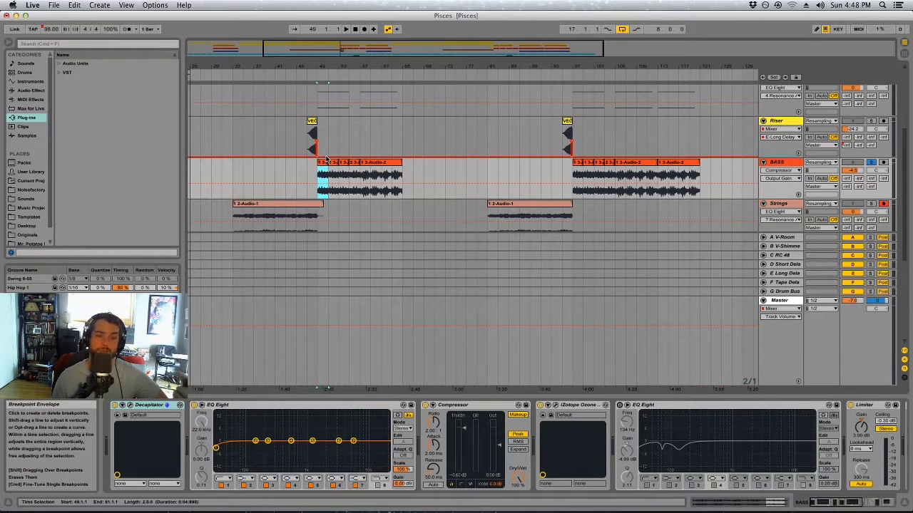
{"action": "left_click", "coordinate": [322, 166]}
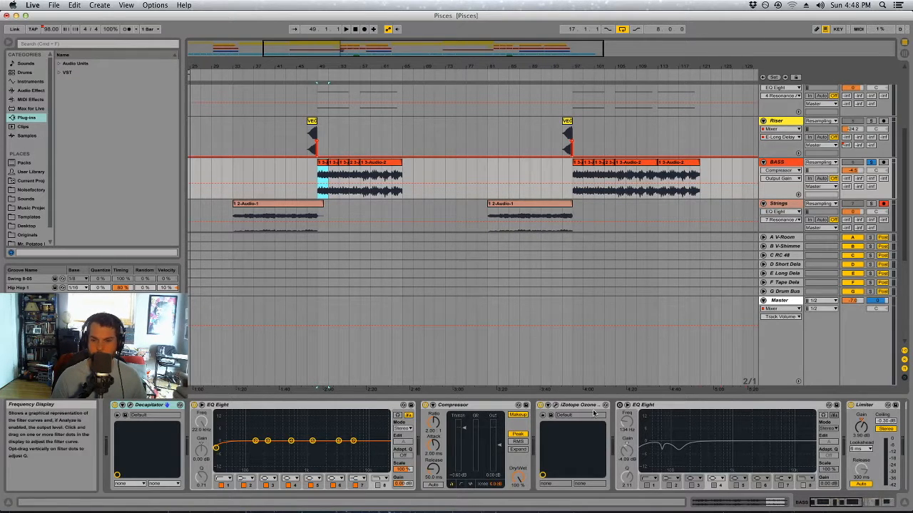
- Open the iZotope Ozone 7 Dynamic EQ on BASS to view its bands, dismissing the preset manager, and close the plug-in window
{"action": "left_click", "coordinate": [544, 415]}
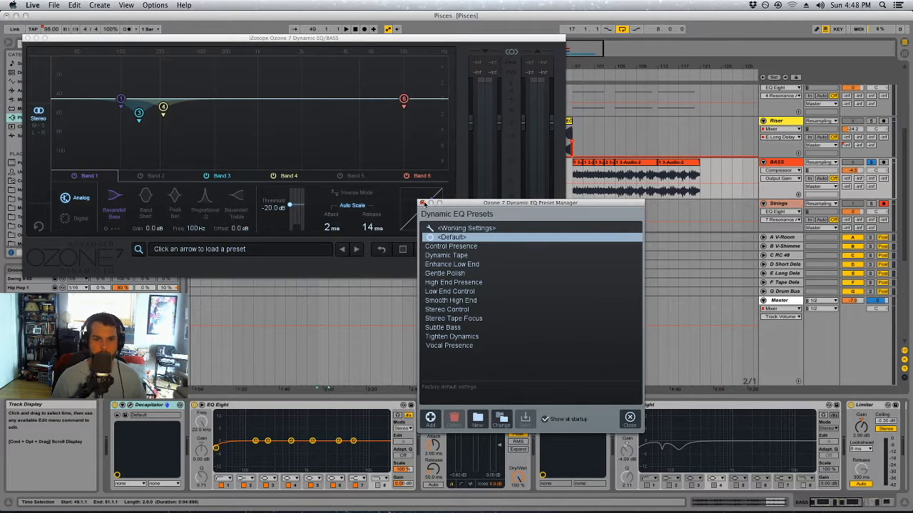
{"action": "left_click", "coordinate": [422, 203]}
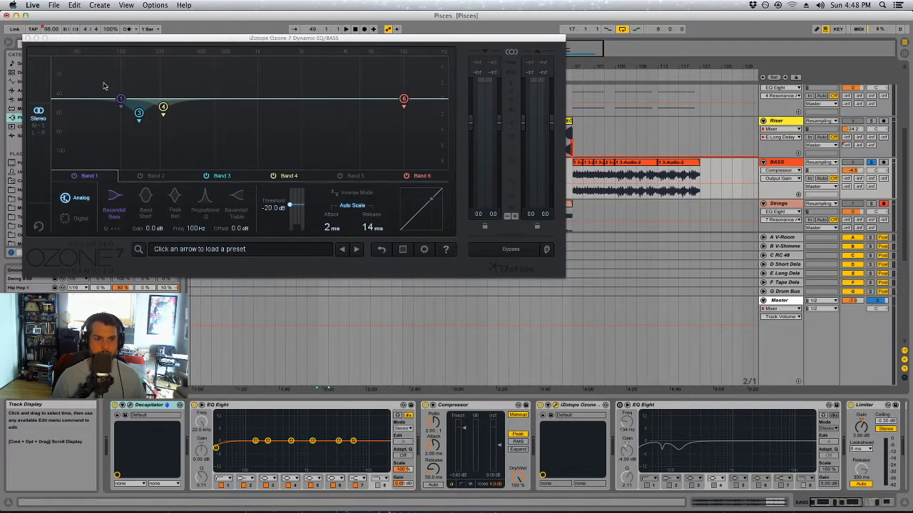
{"action": "left_click", "coordinate": [28, 38]}
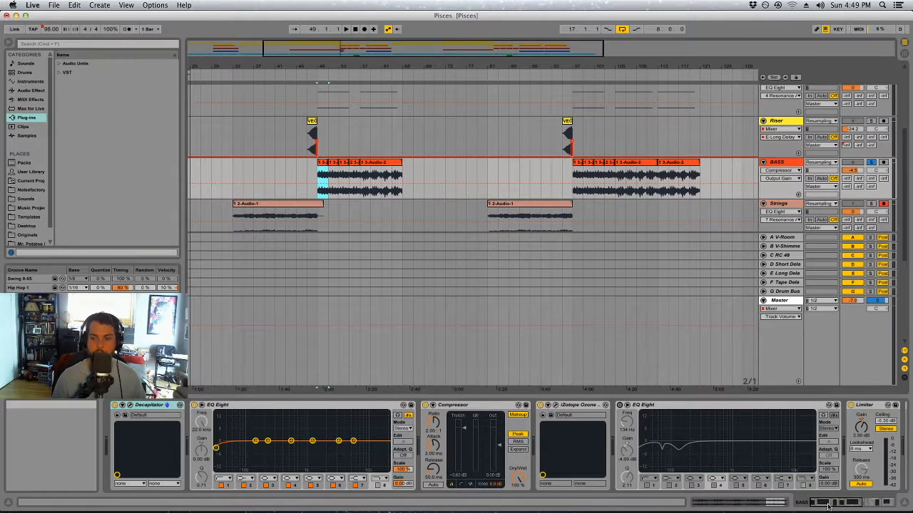
- Review the Limiter and the sidechained Compressor in the BASS effect chain, and play the selected BASS clip soloed
{"action": "scroll", "coordinate": [874, 494], "scroll_direction": "right", "scroll_amount": 5}
{"action": "left_click", "coordinate": [401, 405]}
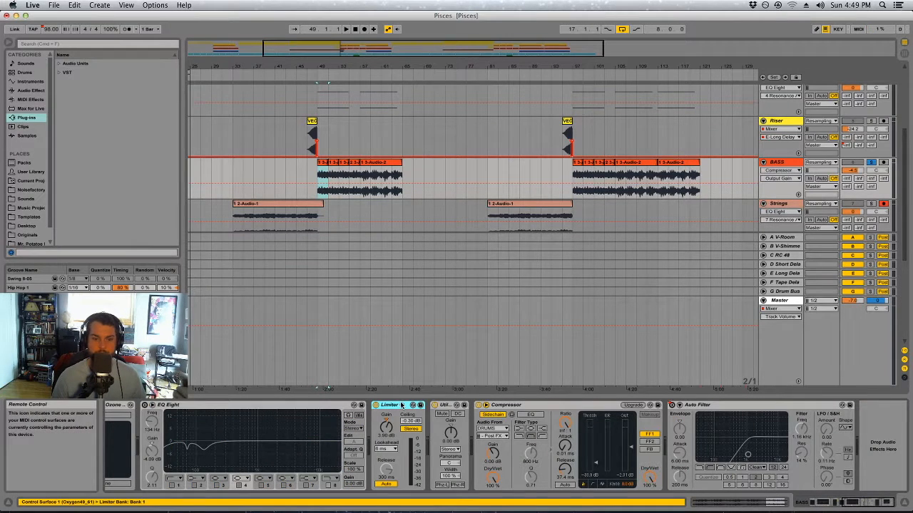
{"action": "left_click", "coordinate": [516, 405]}
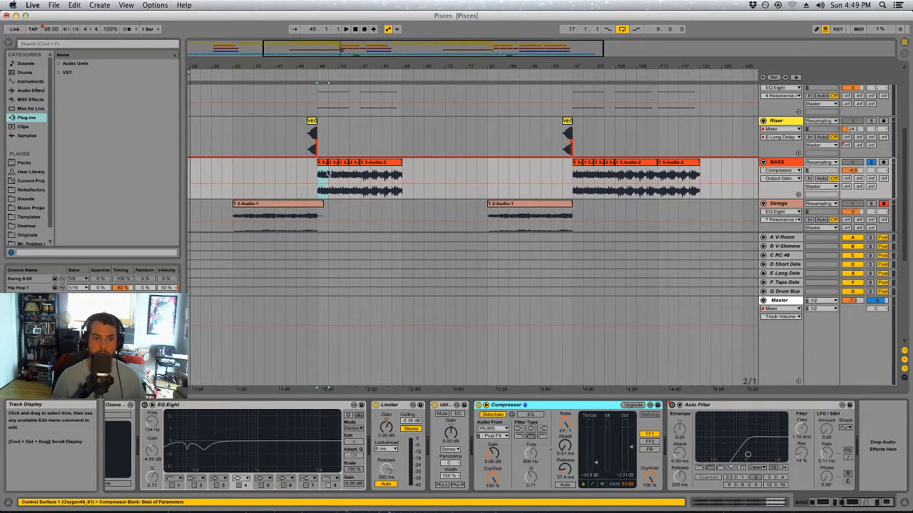
{"action": "key", "text": "space"}
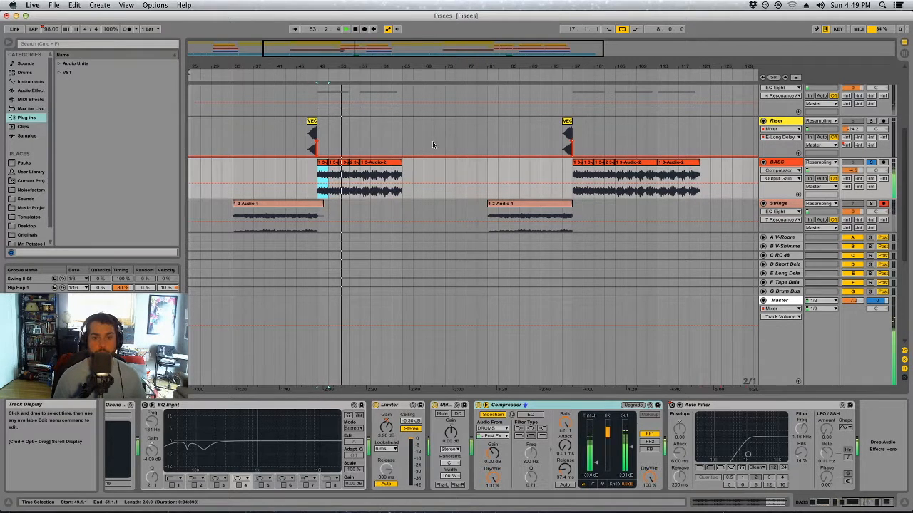
- Switch the solo from BASS to Strings and play the Strings clip from bar 33
{"action": "left_click_drag", "start_coordinate": [447, 167], "coordinate": [475, 167]}
{"action": "left_click", "coordinate": [475, 165]}
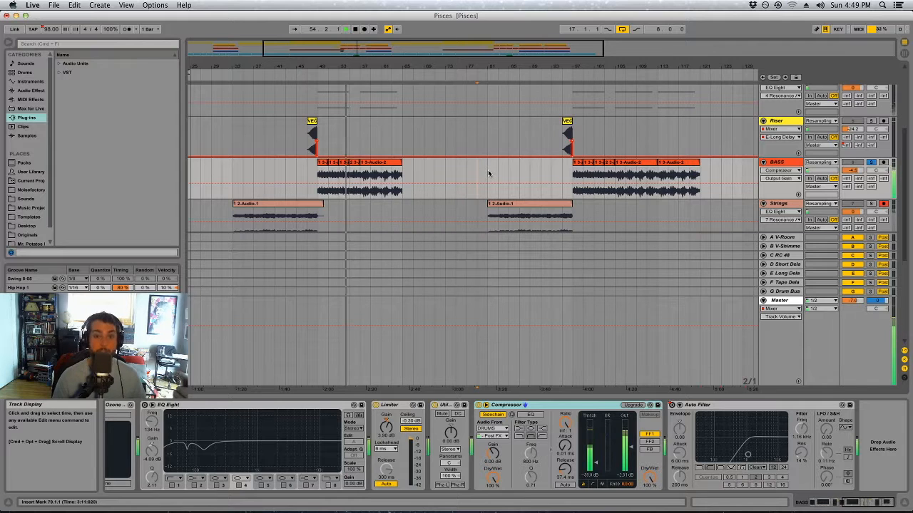
{"action": "scroll", "coordinate": [498, 189], "scroll_direction": "down", "scroll_amount": 1}
{"action": "scroll", "coordinate": [497, 189], "scroll_direction": "down", "scroll_amount": 2}
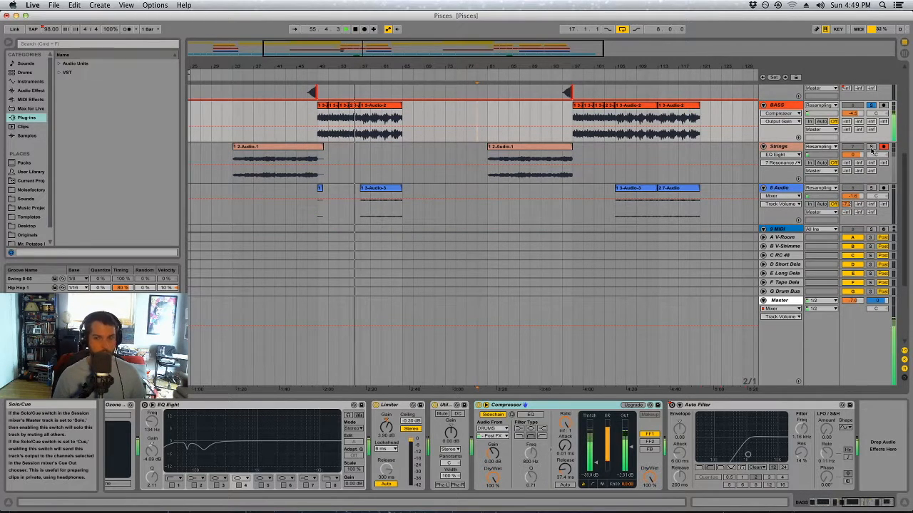
{"action": "left_click", "coordinate": [234, 174]}
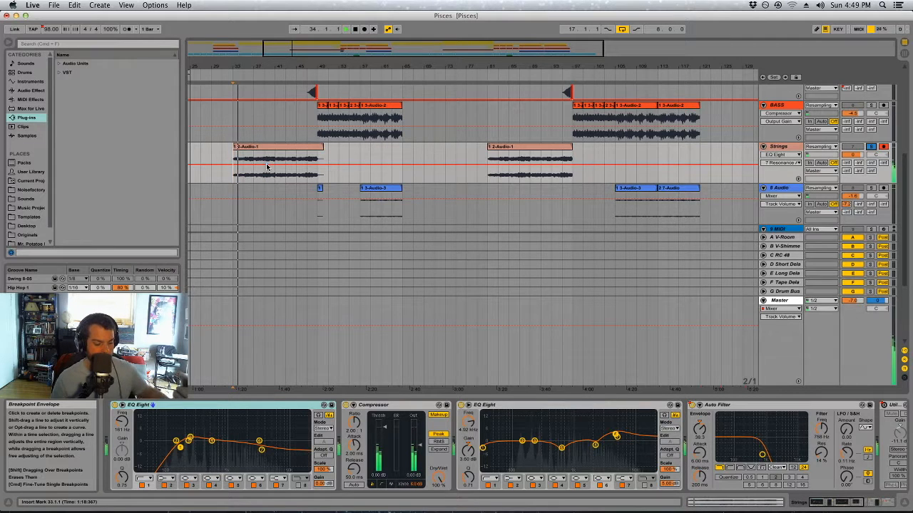
{"action": "left_click_drag", "start_coordinate": [230, 66], "coordinate": [232, 90]}
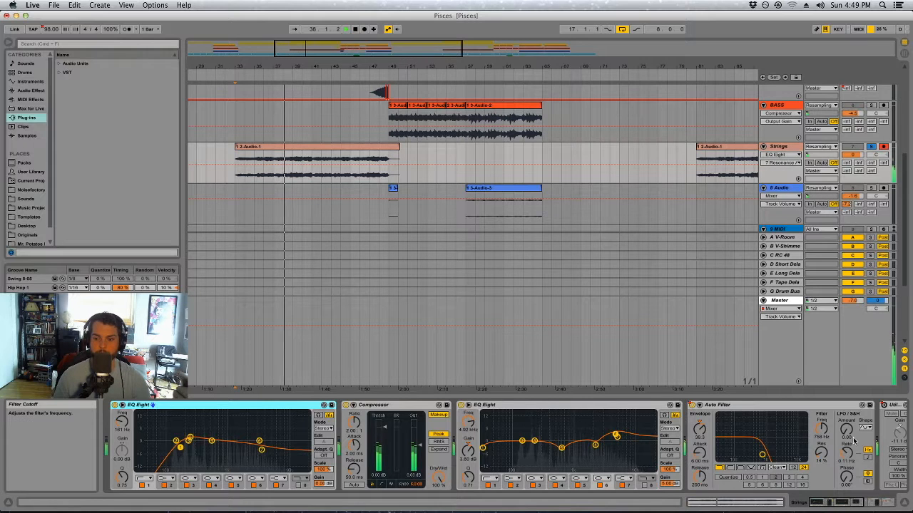
- Try flattening the 623 Hz and 2.28 kHz cuts in the second Strings EQ Eight, undoing each change
{"action": "left_click", "coordinate": [259, 442]}
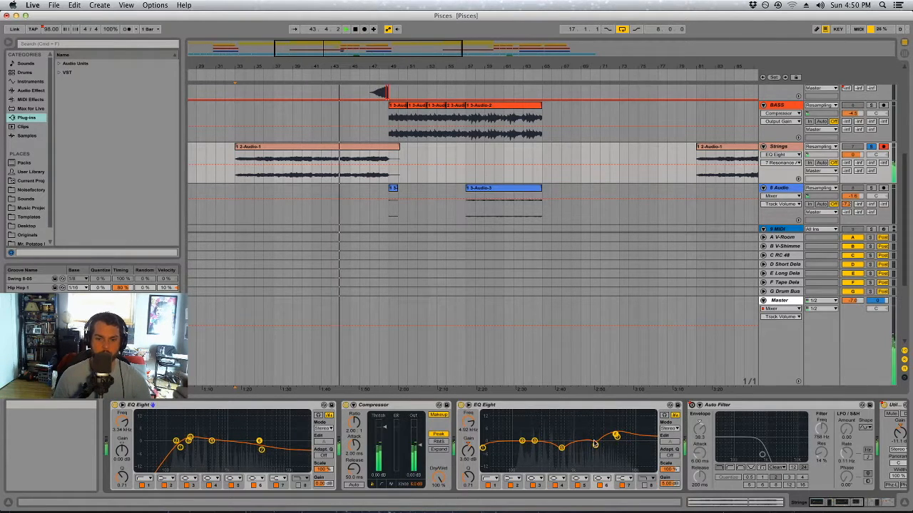
{"action": "left_click", "coordinate": [561, 448]}
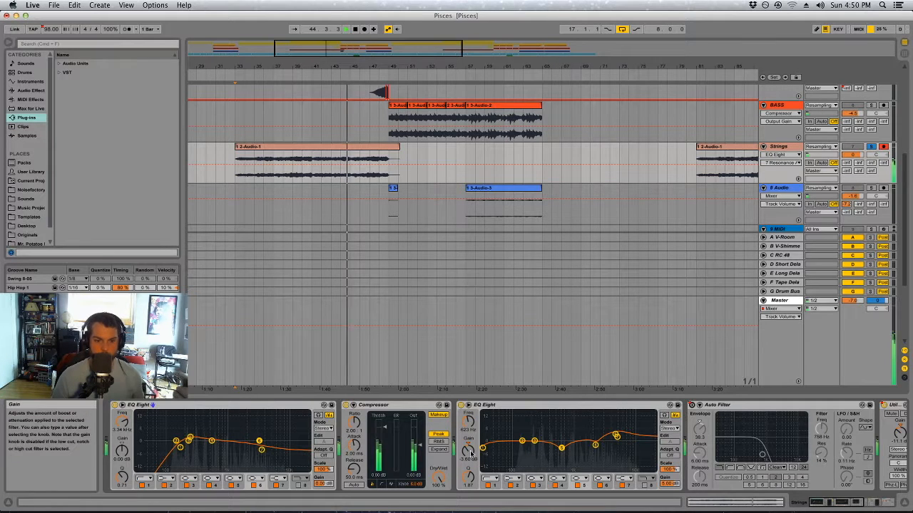
{"action": "left_click_drag", "start_coordinate": [468, 451], "coordinate": [471, 455]}
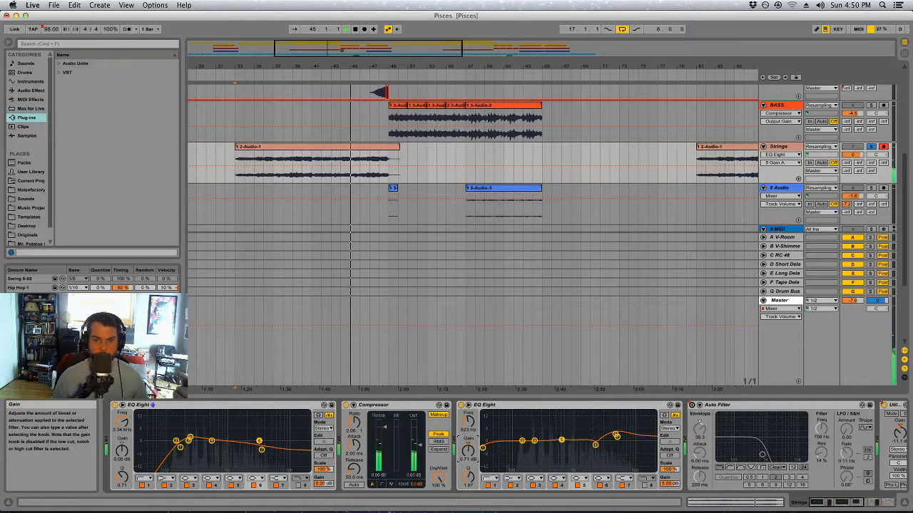
{"action": "key", "text": "super+z"}
{"action": "left_click", "coordinate": [596, 445]}
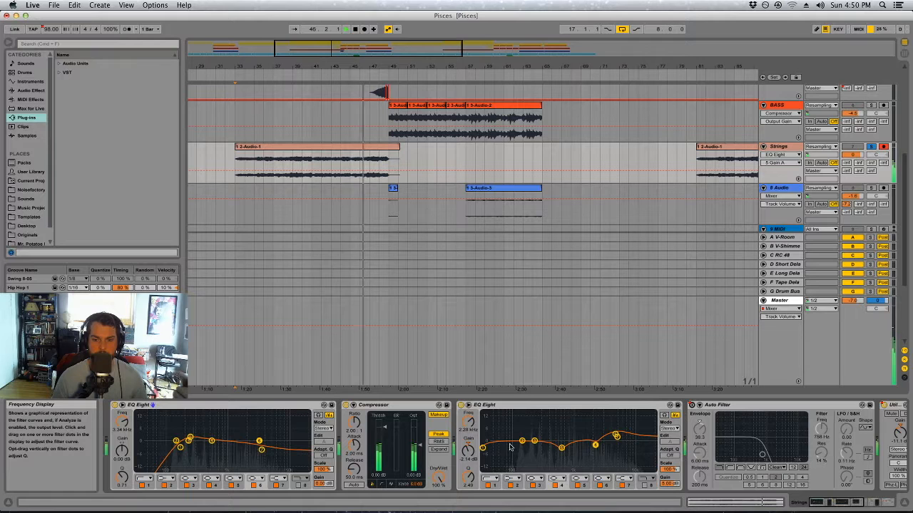
{"action": "left_click_drag", "start_coordinate": [467, 450], "coordinate": [468, 452]}
{"action": "key", "text": "super+z"}
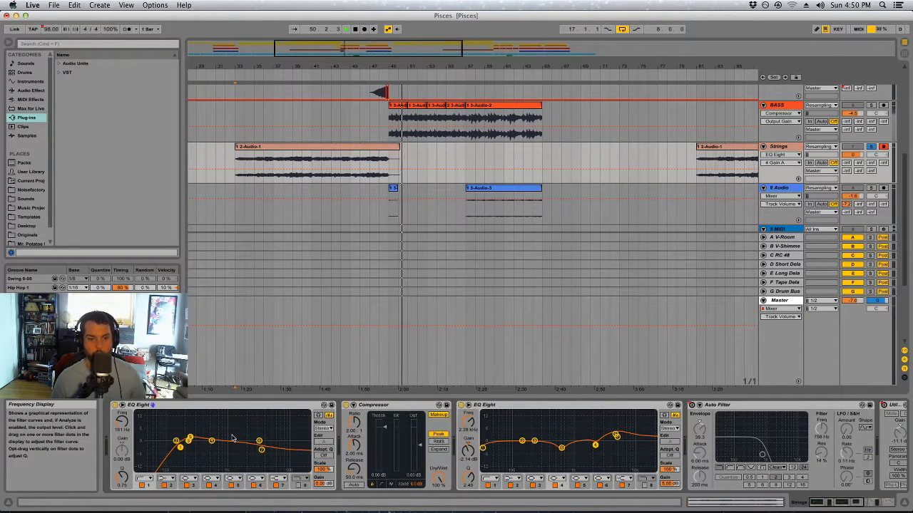
- Inspect the end of the Strings effect chain, viewing the ValhallaRoom reverb in the Audio Effect Rack's first chain and closing its window
{"action": "left_click", "coordinate": [617, 435]}
{"action": "left_click", "coordinate": [816, 505]}
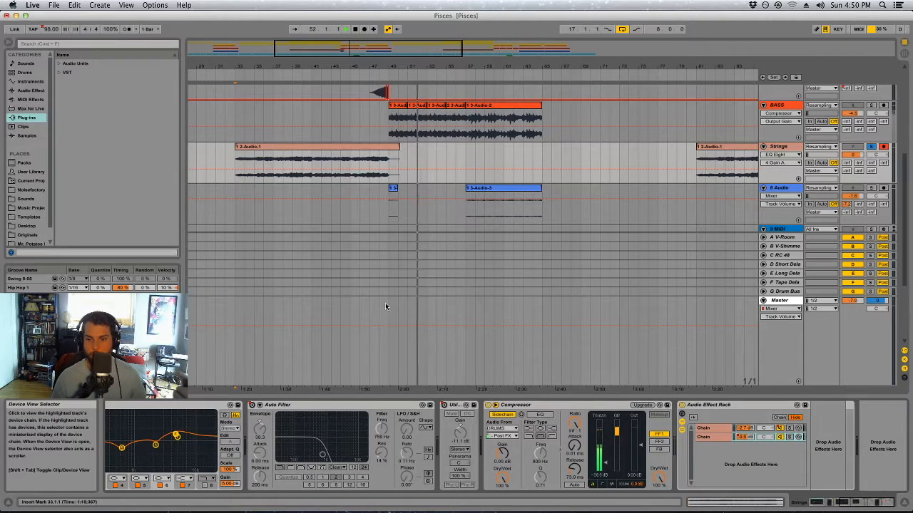
{"action": "left_click", "coordinate": [718, 428]}
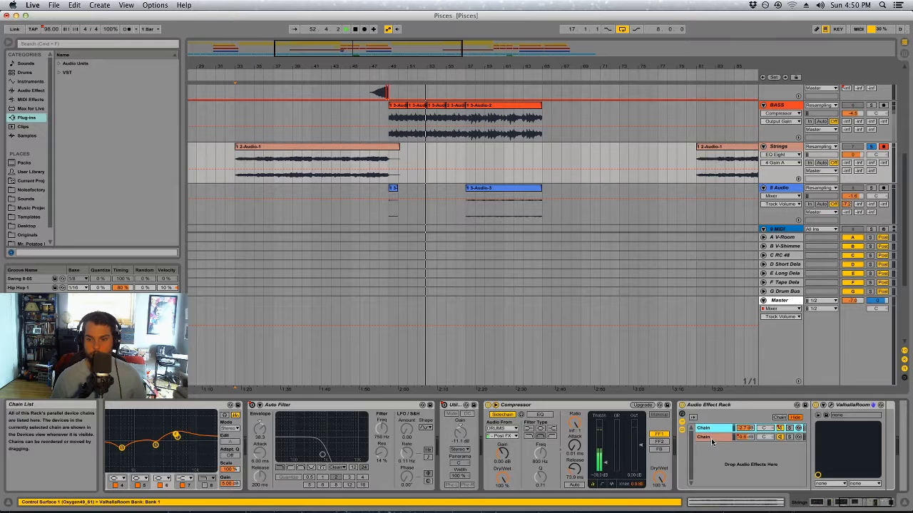
{"action": "left_click", "coordinate": [832, 406]}
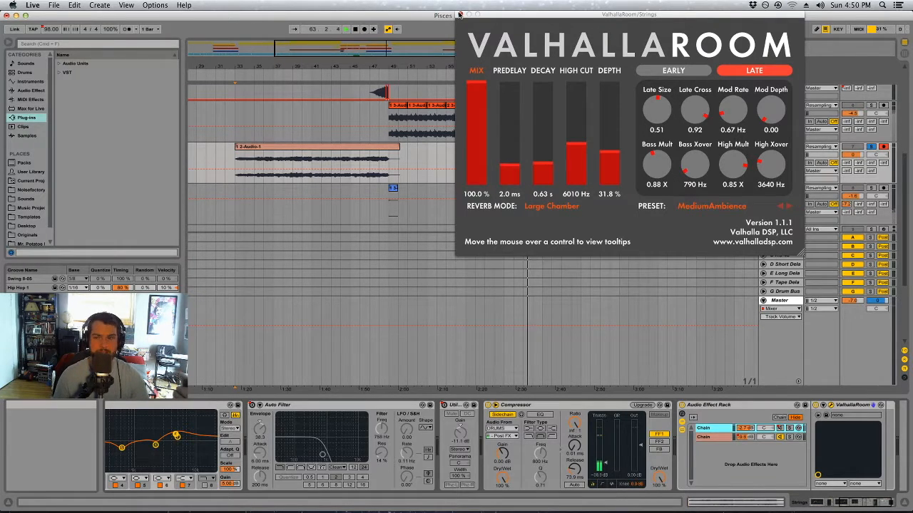
{"action": "left_click", "coordinate": [460, 14]}
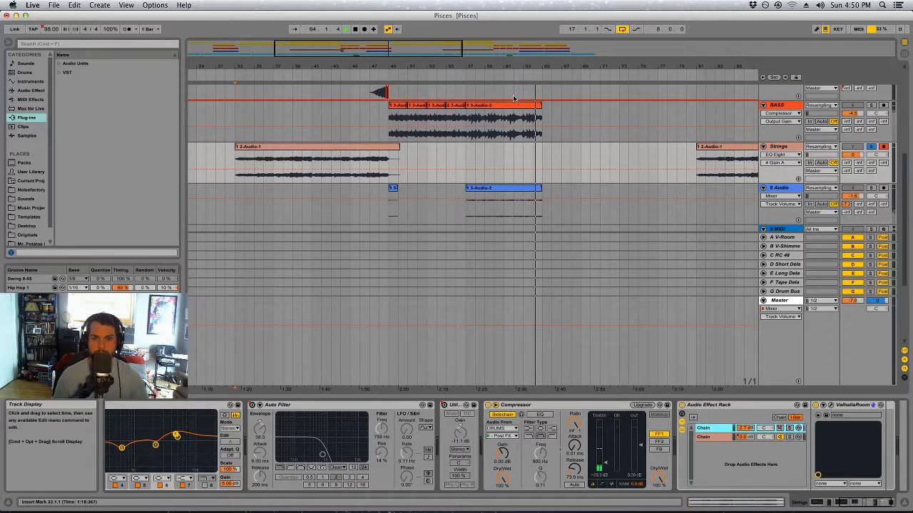
- Stop playback, switch the solo from Strings to 8 Audio, and play the 8 Audio clip spanning bars 57 to 65
{"action": "left_click", "coordinate": [505, 157]}
{"action": "left_click_drag", "start_coordinate": [466, 154], "coordinate": [484, 152]}
{"action": "left_click_drag", "start_coordinate": [460, 158], "coordinate": [528, 152]}
{"action": "left_click_drag", "start_coordinate": [532, 152], "coordinate": [467, 158]}
{"action": "left_click", "coordinate": [466, 158]}
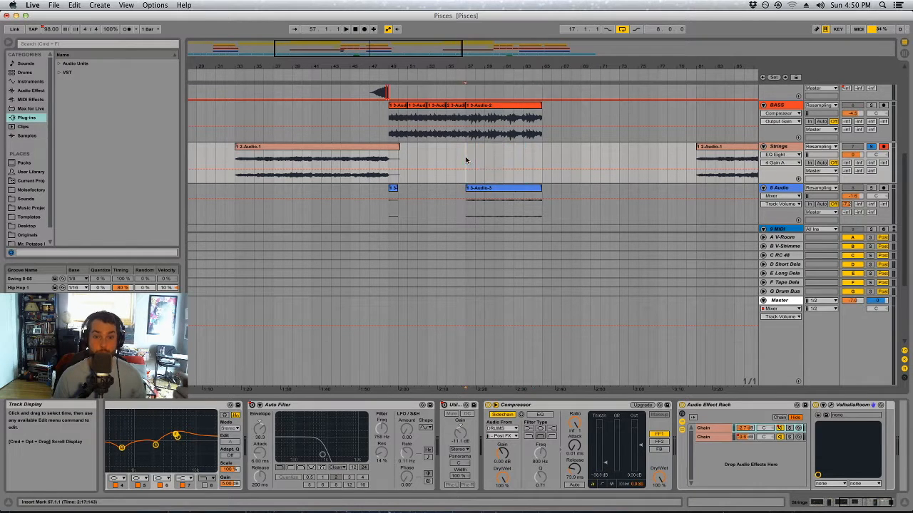
{"action": "scroll", "coordinate": [467, 159], "scroll_direction": "down", "scroll_amount": 3}
{"action": "scroll", "coordinate": [466, 160], "scroll_direction": "up", "scroll_amount": 1}
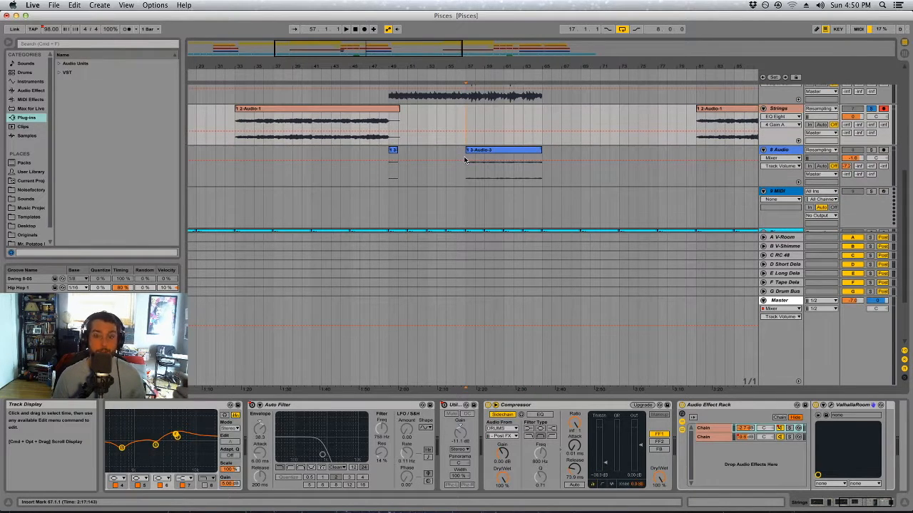
{"action": "left_click", "coordinate": [465, 176]}
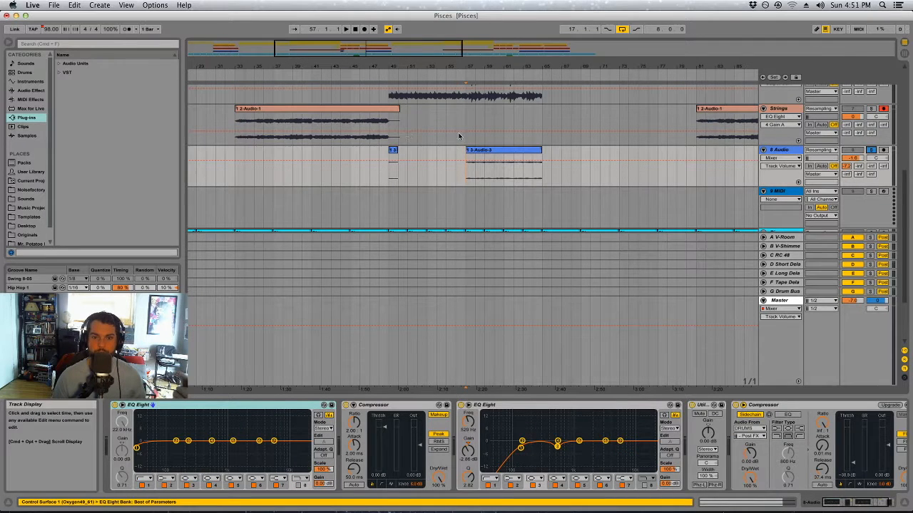
{"action": "left_click", "coordinate": [488, 151]}
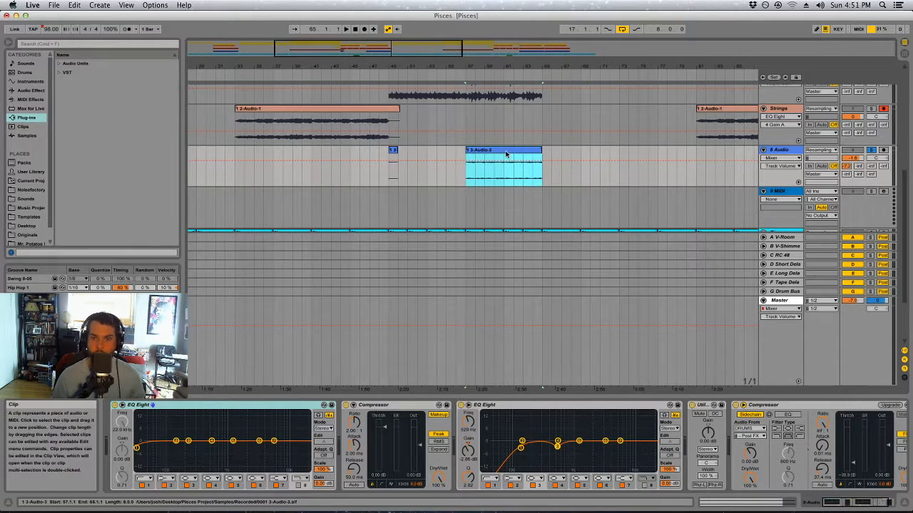
{"action": "key", "text": "space"}
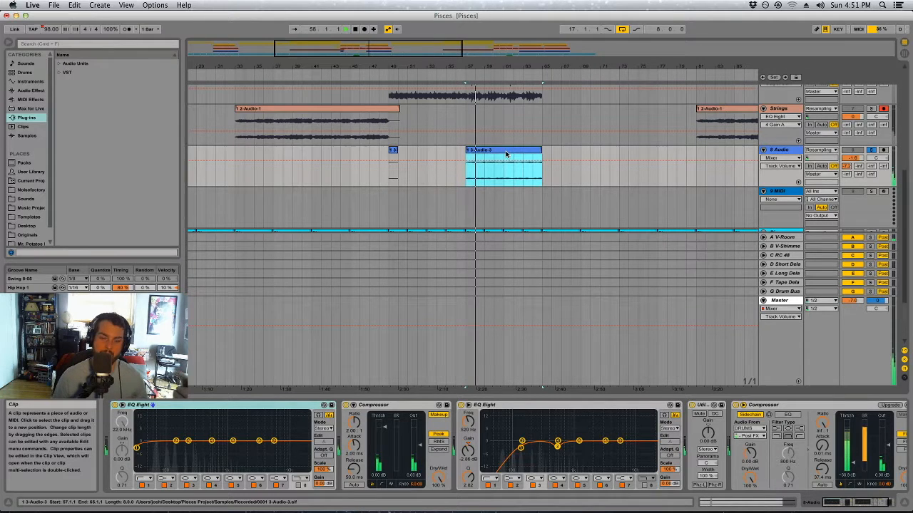
- Rename the 8 Audio track as Pad and change its track color to purple
{"action": "left_click", "coordinate": [780, 150]}
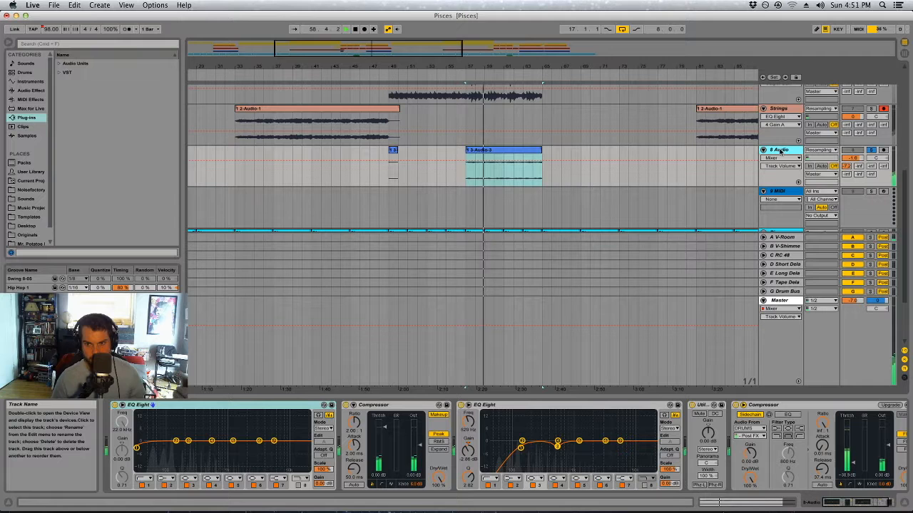
{"action": "type", "text": "Pad"}
{"action": "key", "text": "Return"}
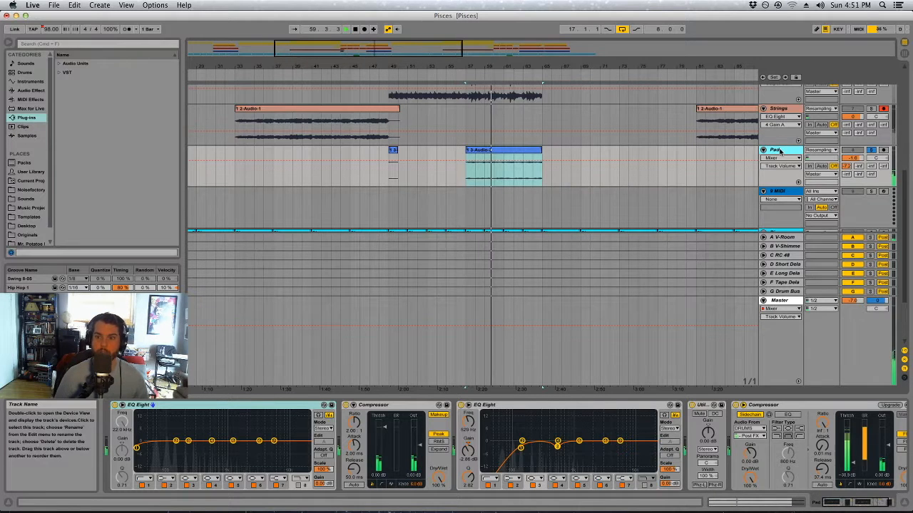
{"action": "right_click", "coordinate": [781, 150]}
{"action": "left_click", "coordinate": [866, 281]}
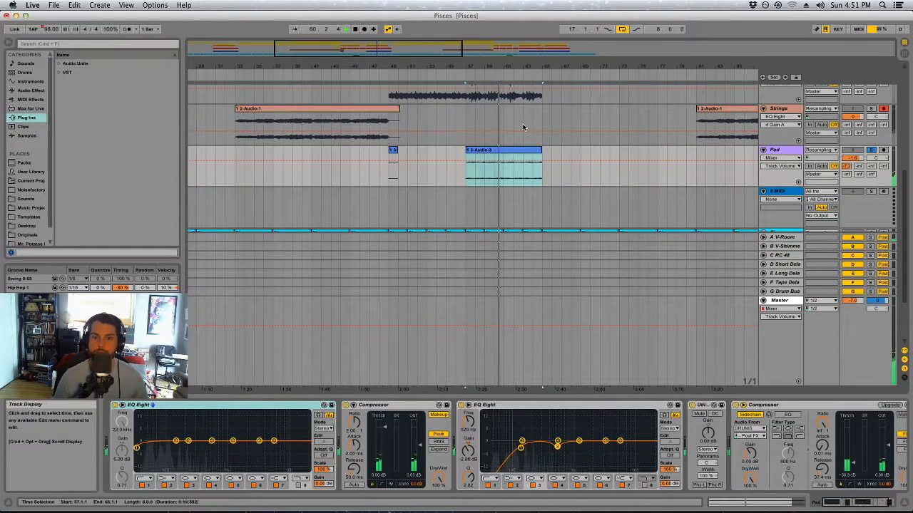
- Recolor the Pad clip at bar 57 purple and delete the one-bar Pad clip at bar 49
{"action": "right_click", "coordinate": [516, 151]}
{"action": "left_click", "coordinate": [589, 335]}
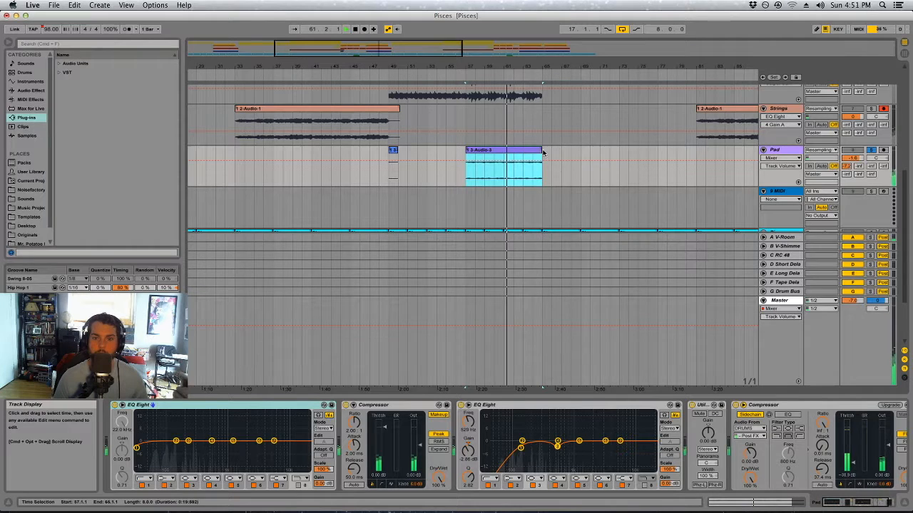
{"action": "right_click", "coordinate": [524, 151]}
{"action": "left_click", "coordinate": [596, 335]}
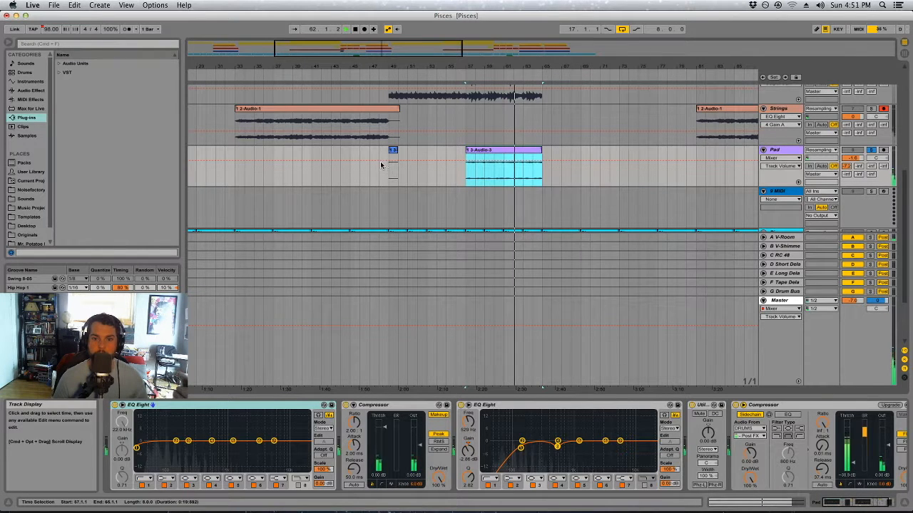
{"action": "left_click", "coordinate": [392, 171]}
{"action": "left_click", "coordinate": [393, 176]}
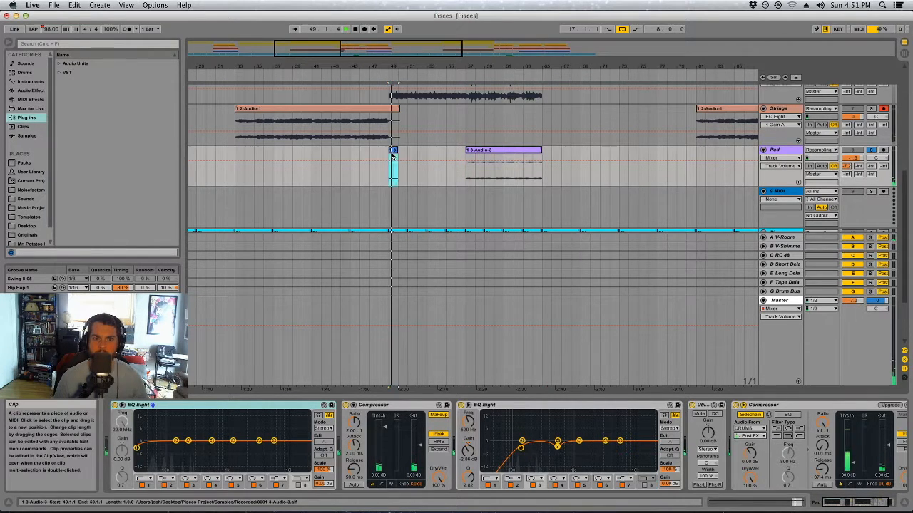
- Select all the remaining clips on the Pad track and recolor them purple to match the track
{"action": "left_click_drag", "start_coordinate": [424, 67], "coordinate": [336, 122]}
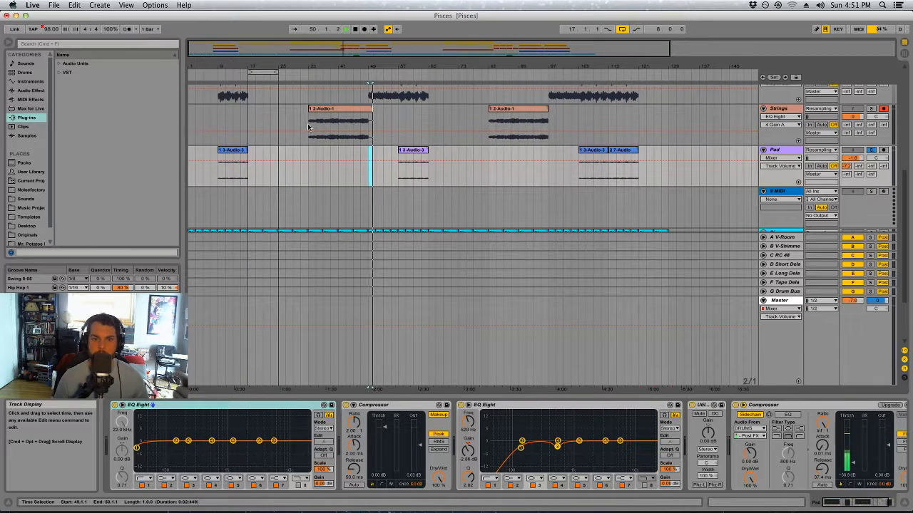
{"action": "right_click", "coordinate": [234, 151]}
{"action": "left_click", "coordinate": [296, 337]}
{"action": "left_click_drag", "start_coordinate": [204, 154], "coordinate": [691, 152]}
{"action": "right_click", "coordinate": [624, 150]}
{"action": "left_click", "coordinate": [703, 279]}
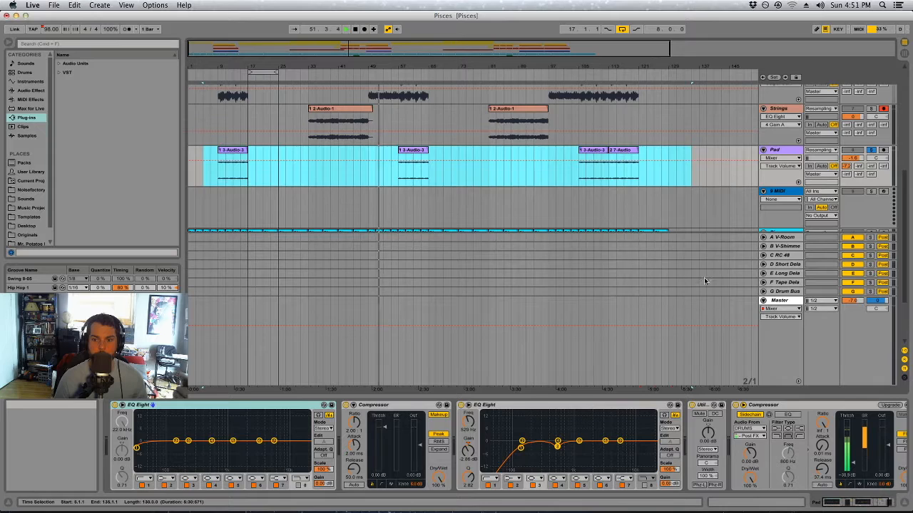
- Delete the empty 9 MIDI track between Pad and Pisces
{"action": "left_click", "coordinate": [691, 153]}
{"action": "scroll", "coordinate": [634, 171], "scroll_direction": "down", "scroll_amount": 3}
{"action": "scroll", "coordinate": [634, 171], "scroll_direction": "down", "scroll_amount": 3}
{"action": "scroll", "coordinate": [781, 114], "scroll_direction": "up", "scroll_amount": 2}
{"action": "left_click_drag", "start_coordinate": [631, 62], "coordinate": [492, 64]}
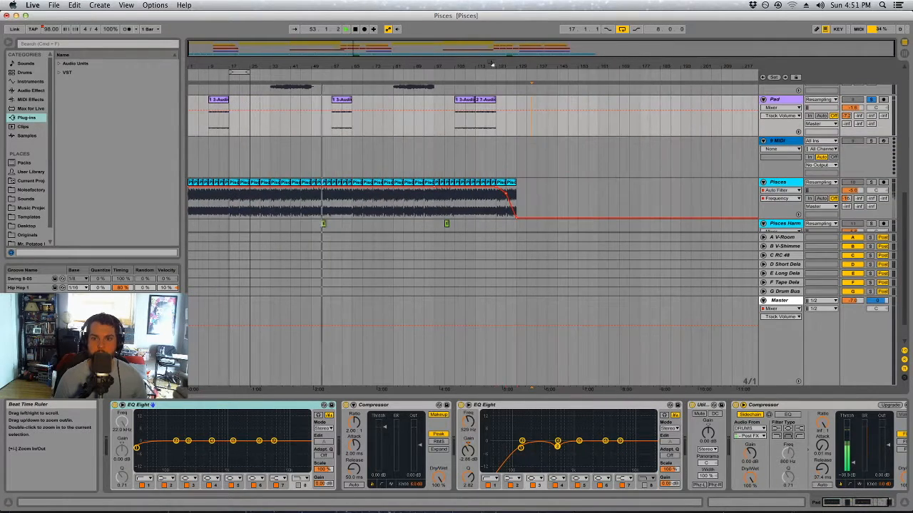
{"action": "left_click", "coordinate": [783, 144]}
{"action": "key", "text": "Delete"}
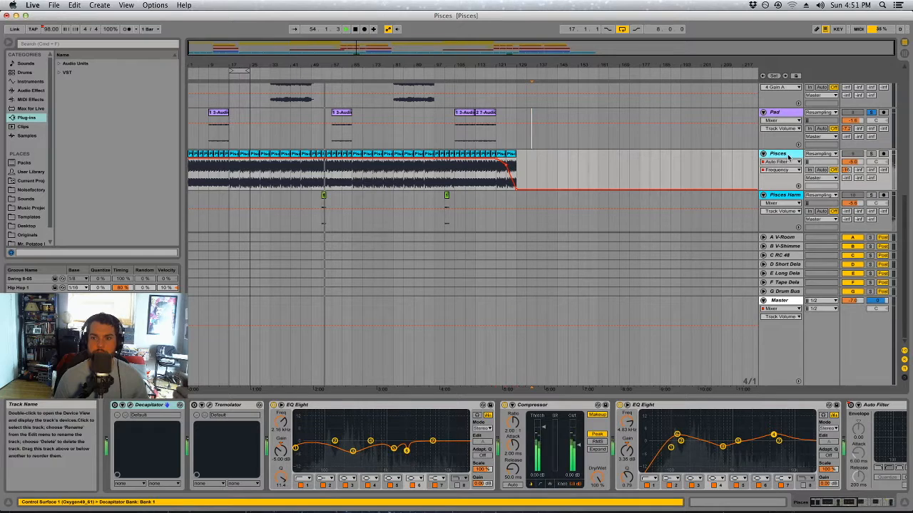
- Select the first clip on the Pisces track at bar 1 and stop playback
{"action": "left_click", "coordinate": [234, 154]}
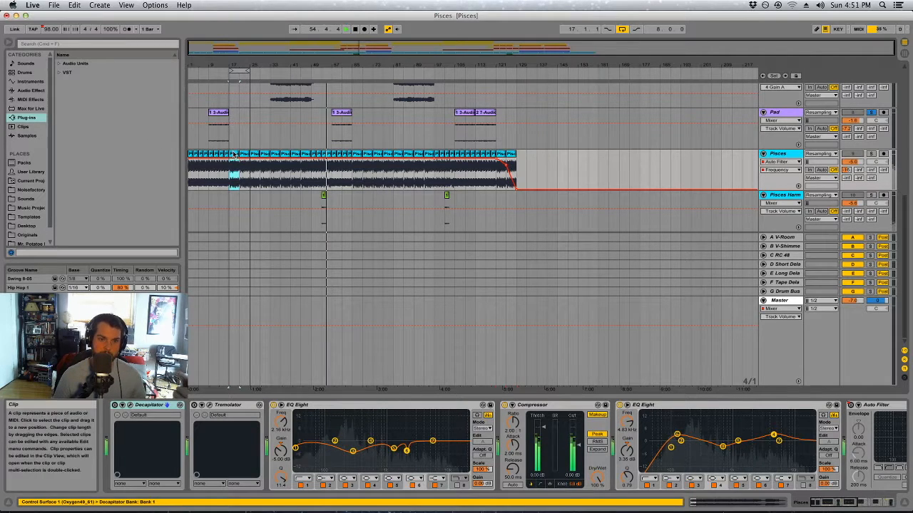
{"action": "left_click_drag", "start_coordinate": [236, 64], "coordinate": [246, 71]}
{"action": "left_click", "coordinate": [257, 71]}
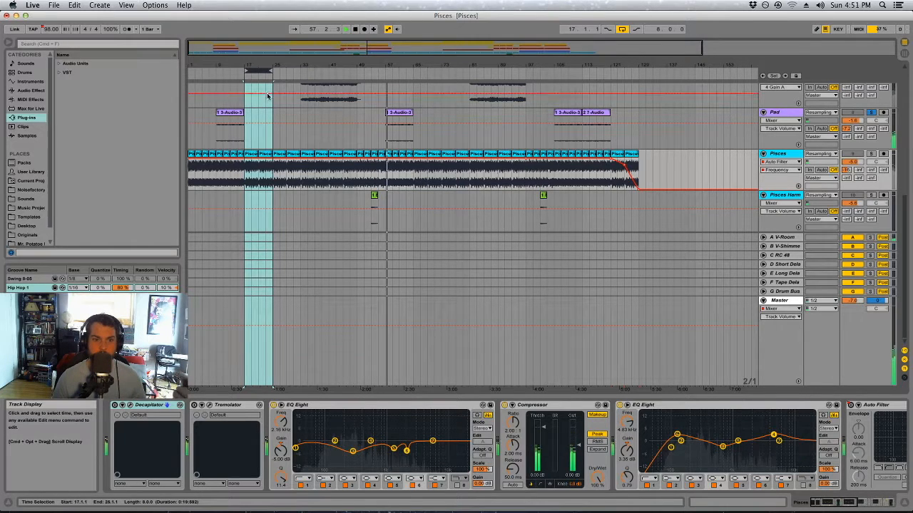
{"action": "left_click", "coordinate": [189, 153]}
{"action": "key", "text": "space"}
- Open the last Pisces clip and the Pisces clip at bar 57 to examine their sample regions and warp markers
{"action": "left_click_drag", "start_coordinate": [614, 65], "coordinate": [460, 55]}
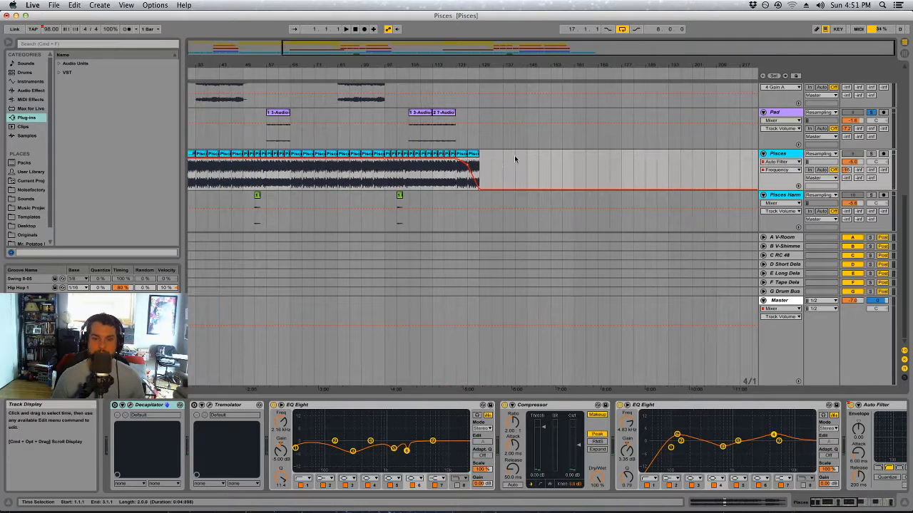
{"action": "double_click", "coordinate": [475, 156]}
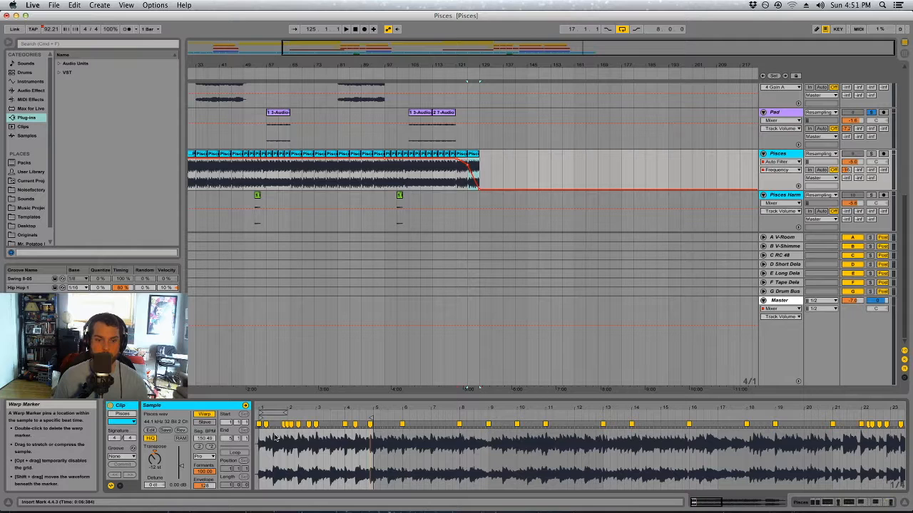
{"action": "left_click_drag", "start_coordinate": [266, 408], "coordinate": [300, 413]}
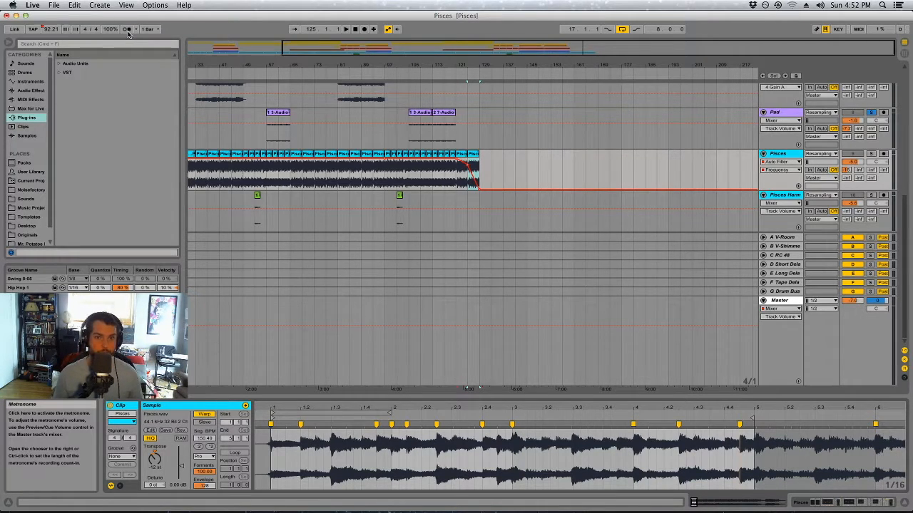
{"action": "left_click", "coordinate": [270, 158]}
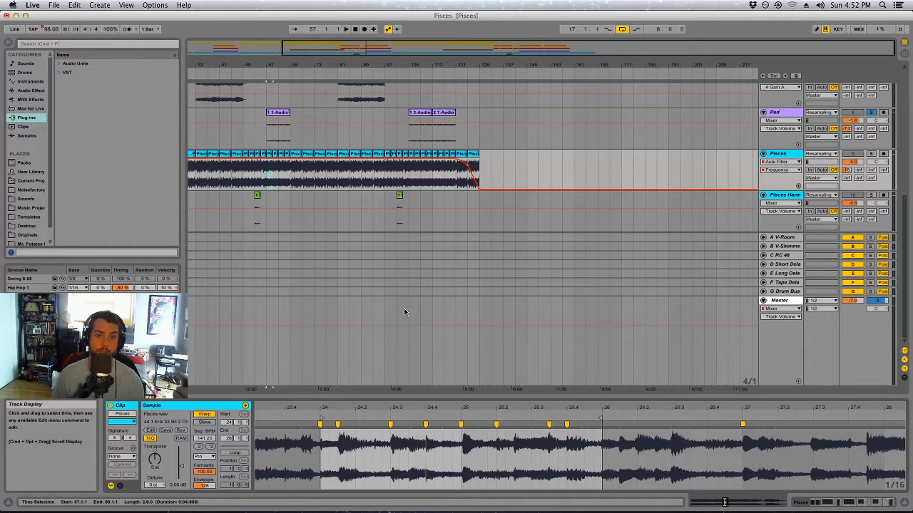
- Loop the arrangement from bar 53 to bar 133 and select that range across all tracks
{"action": "left_click_drag", "start_coordinate": [401, 67], "coordinate": [447, 65]}
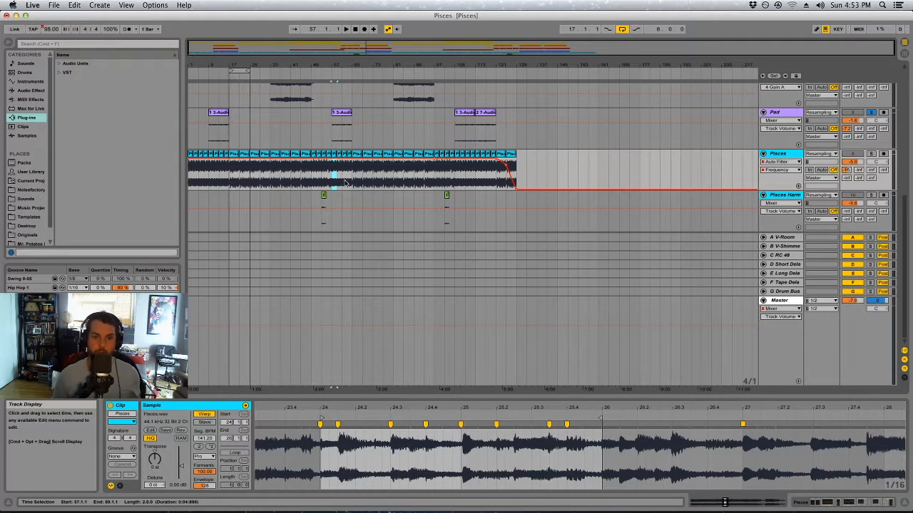
{"action": "left_click_drag", "start_coordinate": [326, 179], "coordinate": [522, 171]}
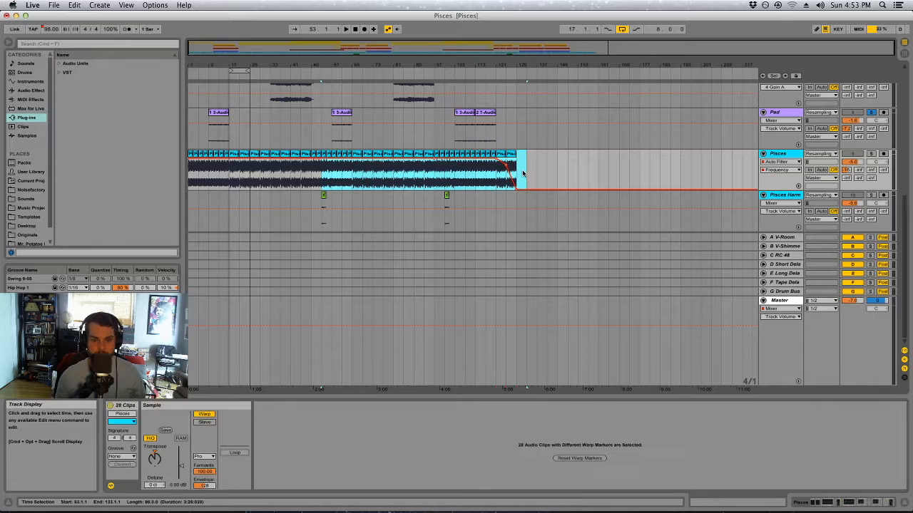
{"action": "key", "text": "super+l"}
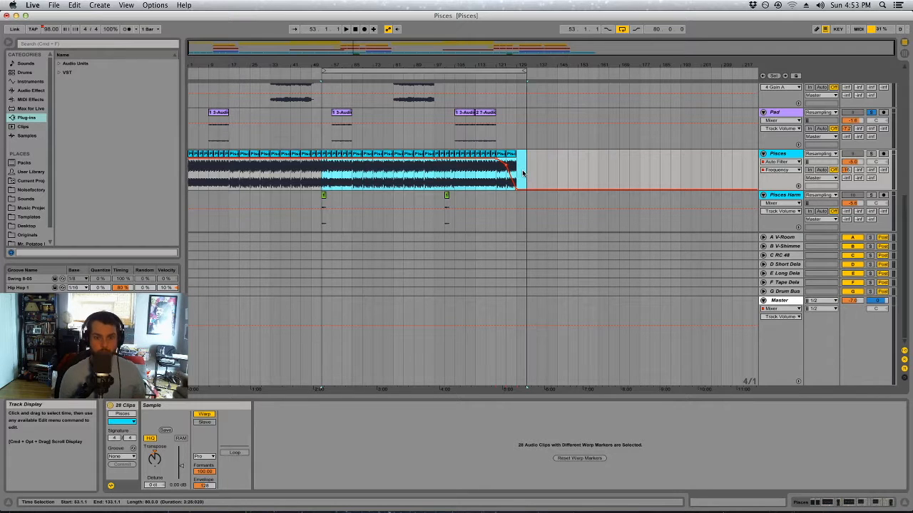
{"action": "left_click", "coordinate": [336, 69]}
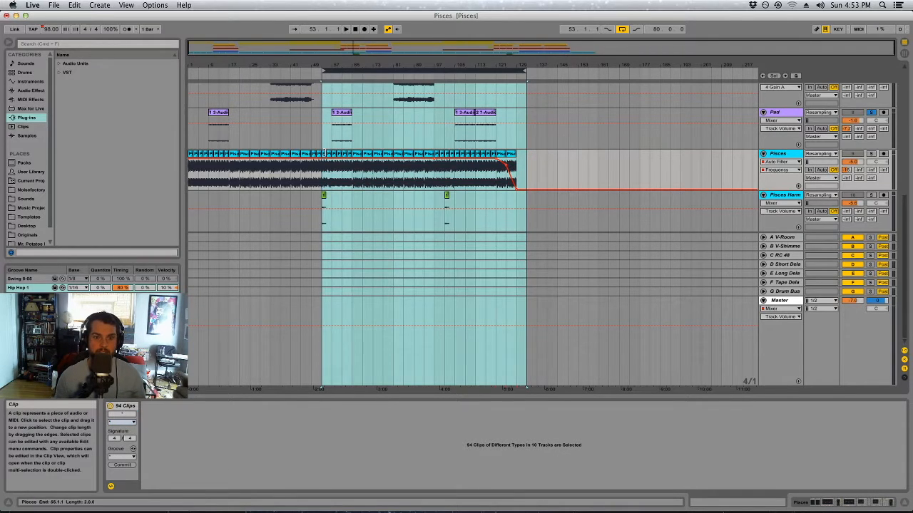
- Try moving the selected section of all tracks to start at bar 89, undo the move, and clear the selection
{"action": "left_click_drag", "start_coordinate": [339, 156], "coordinate": [430, 154]}
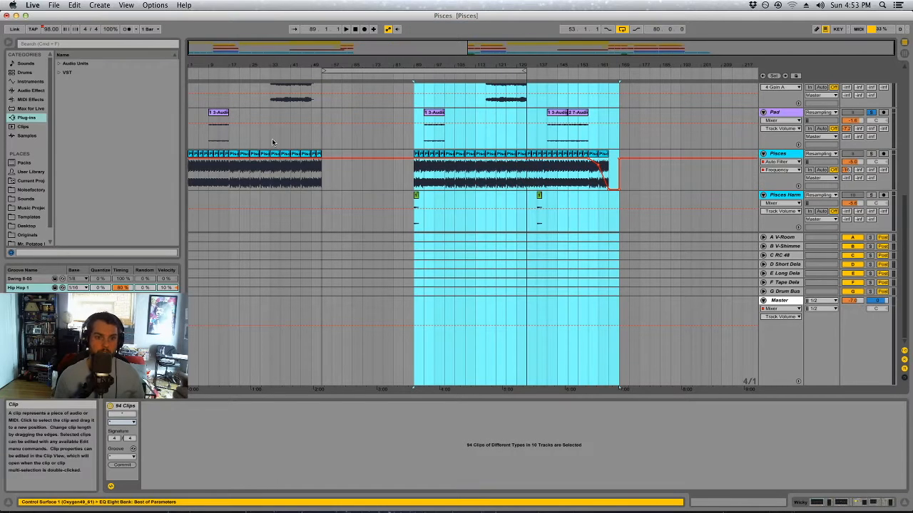
{"action": "key", "text": "super+z"}
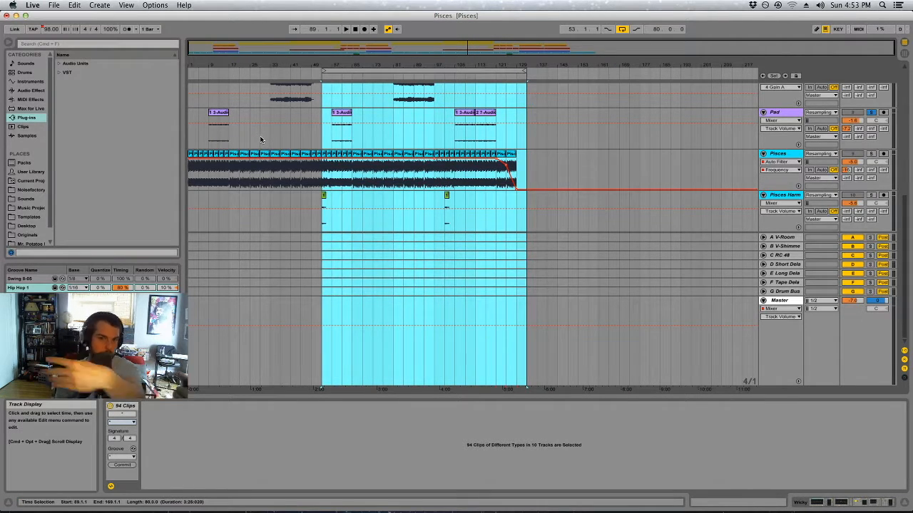
{"action": "left_click", "coordinate": [362, 138]}
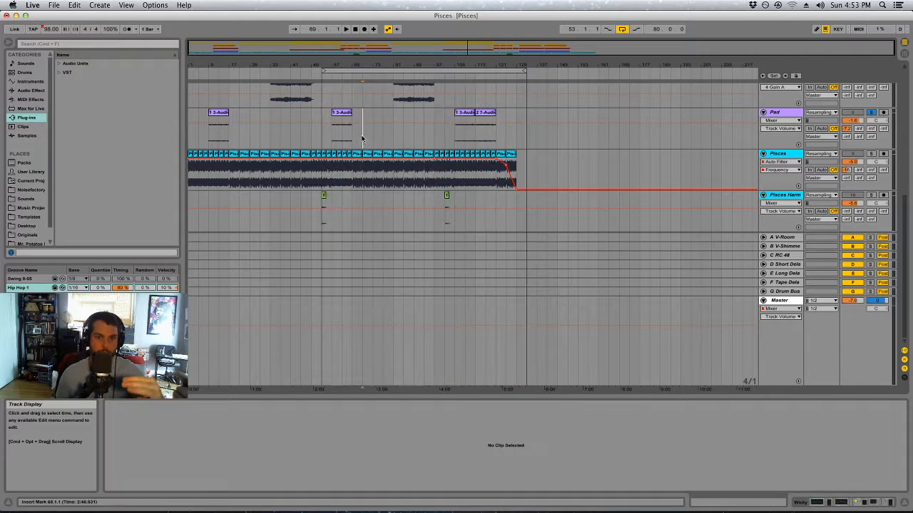
{"action": "left_click", "coordinate": [403, 143]}
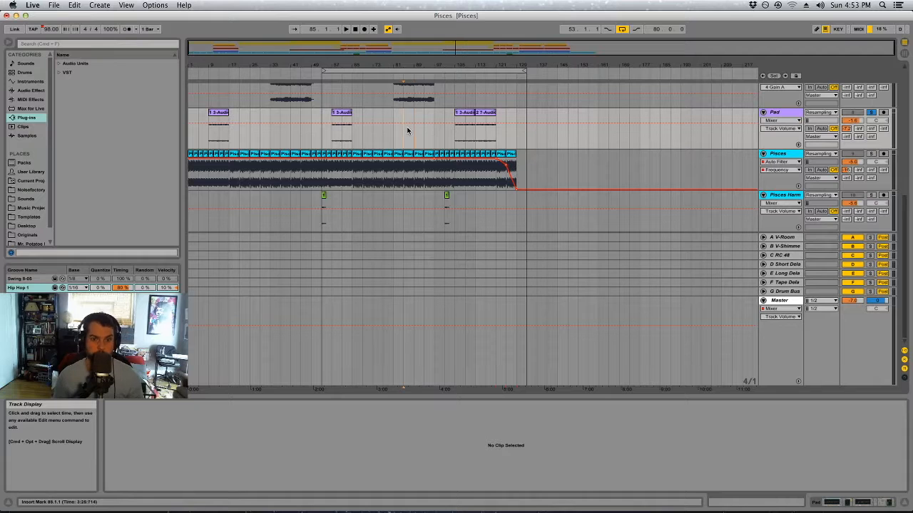
- Take the Pad track out of solo and play the full mix briefly from bar 53
{"action": "left_click", "coordinate": [312, 168]}
{"action": "left_click", "coordinate": [321, 173]}
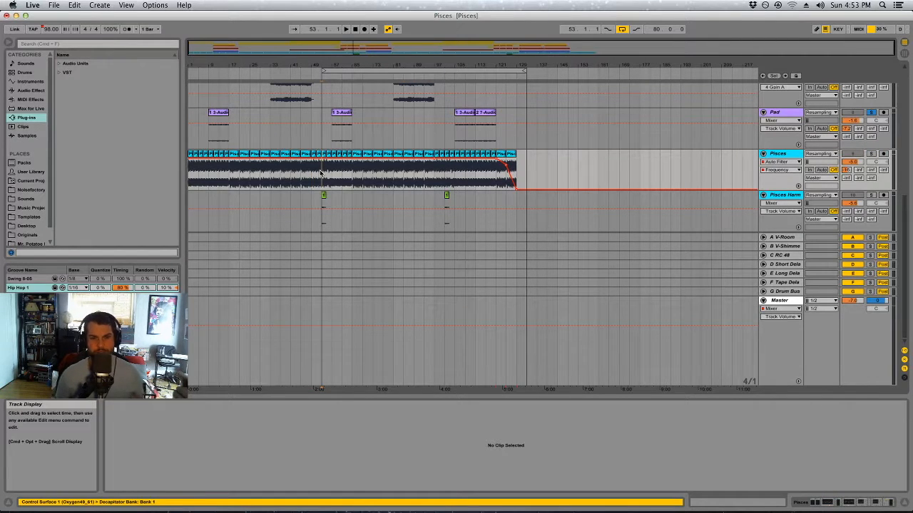
{"action": "key", "text": "space"}
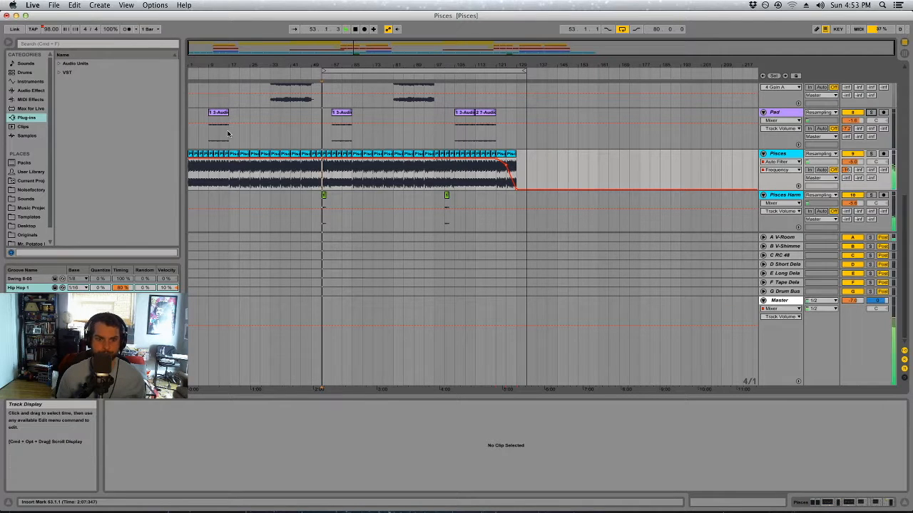
{"action": "key", "text": "space"}
{"action": "left_click", "coordinate": [357, 175]}
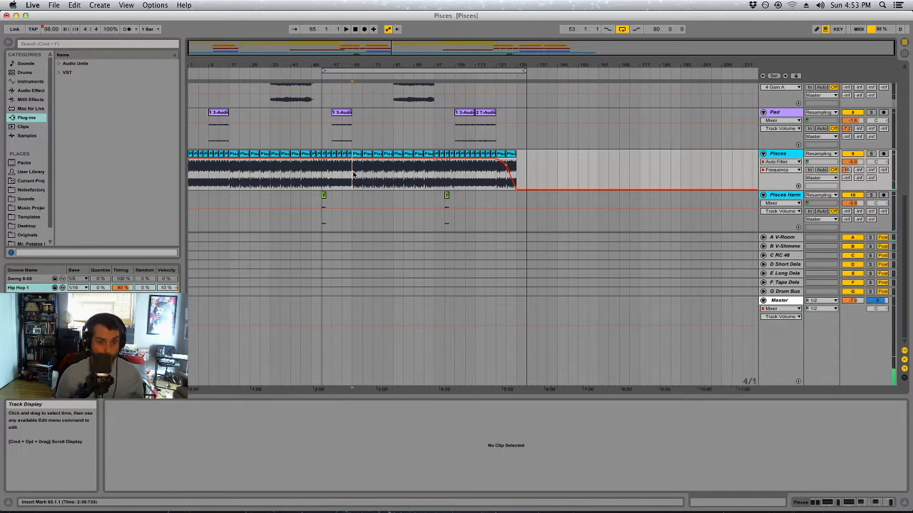
- Listen to the full mix from bar 9 and from bar 17 to compare the sections
{"action": "left_click", "coordinate": [230, 172]}
{"action": "key", "text": "space"}
{"action": "left_click", "coordinate": [208, 173]}
{"action": "key", "text": "space"}
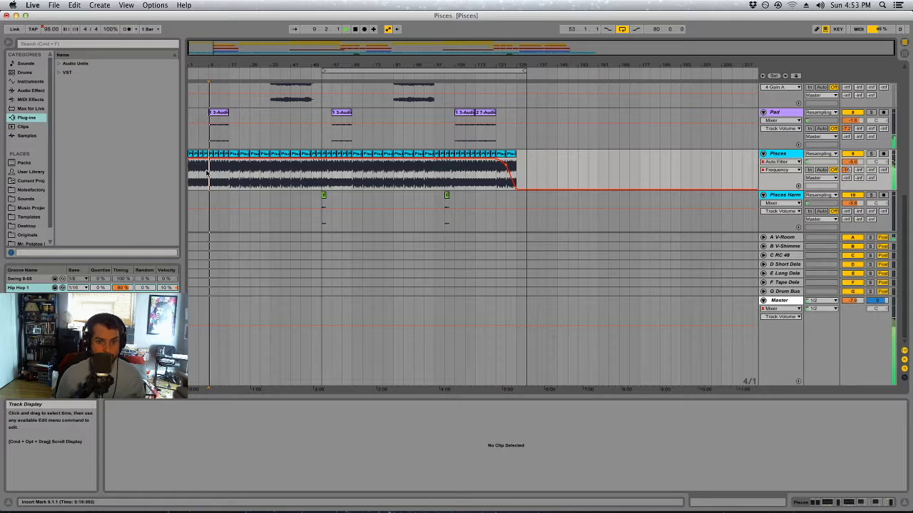
{"action": "key", "text": "space"}
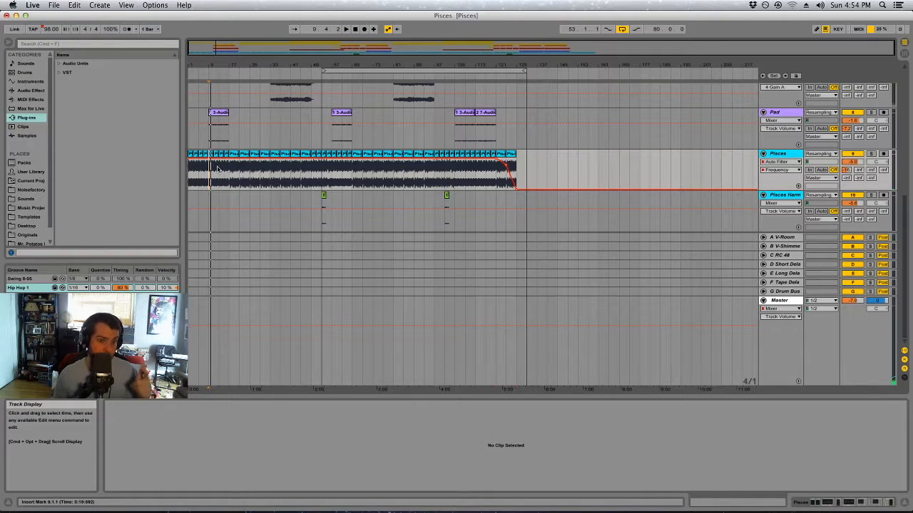
{"action": "left_click", "coordinate": [229, 171]}
{"action": "key", "text": "space"}
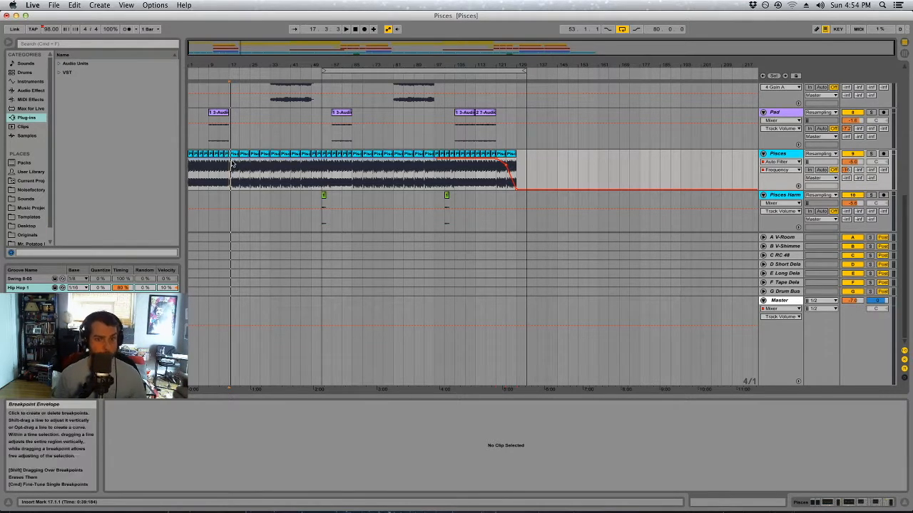
- Loop the four-bar Pisces clip at bar 17 and play it with the Pisces track soloed
{"action": "left_click", "coordinate": [232, 154]}
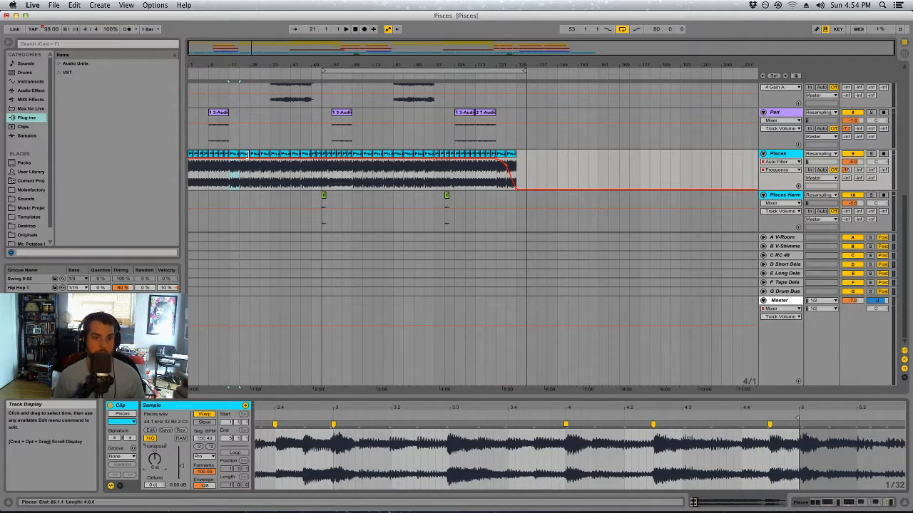
{"action": "left_click", "coordinate": [235, 155]}
{"action": "key", "text": "super+l"}
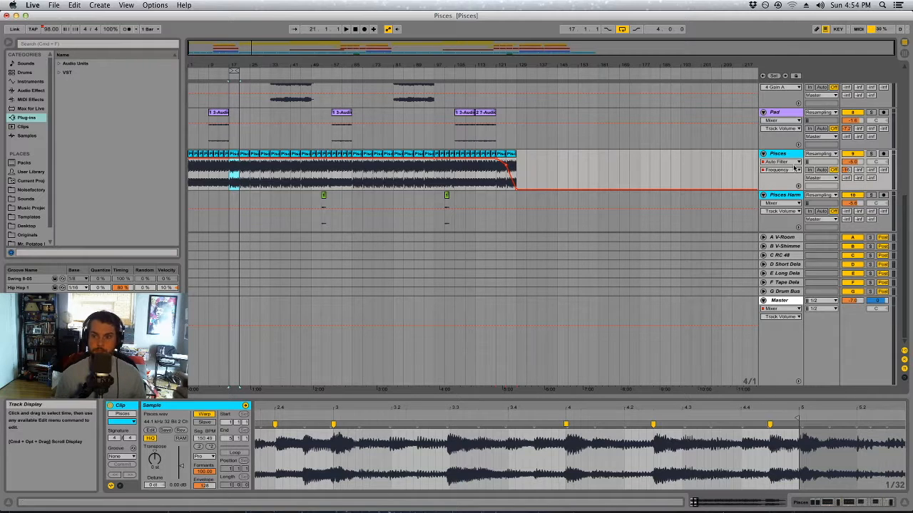
{"action": "key", "text": "space"}
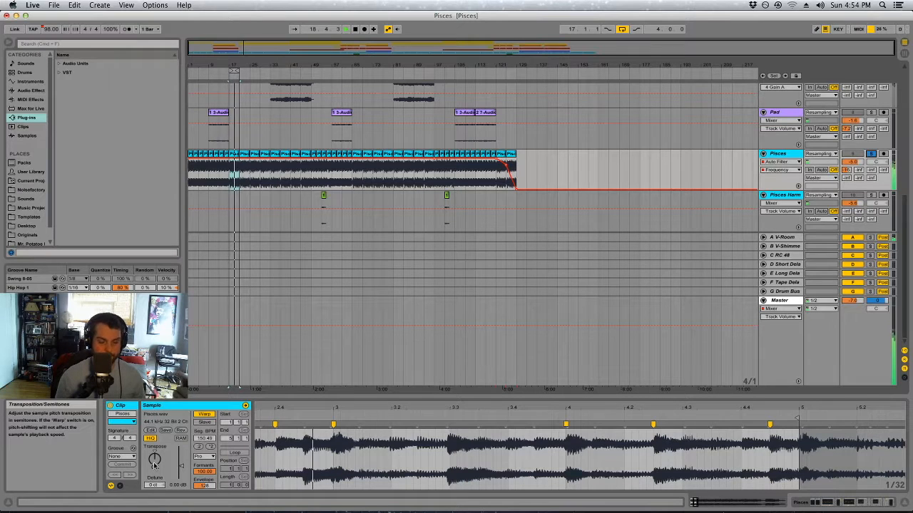
- Transpose the Pisces clip at bar 17 to -12 st and audition it soloed and in the full mix
{"action": "left_click_drag", "start_coordinate": [157, 463], "coordinate": [157, 481]}
{"action": "key", "text": "space"}
{"action": "key", "text": "space"}
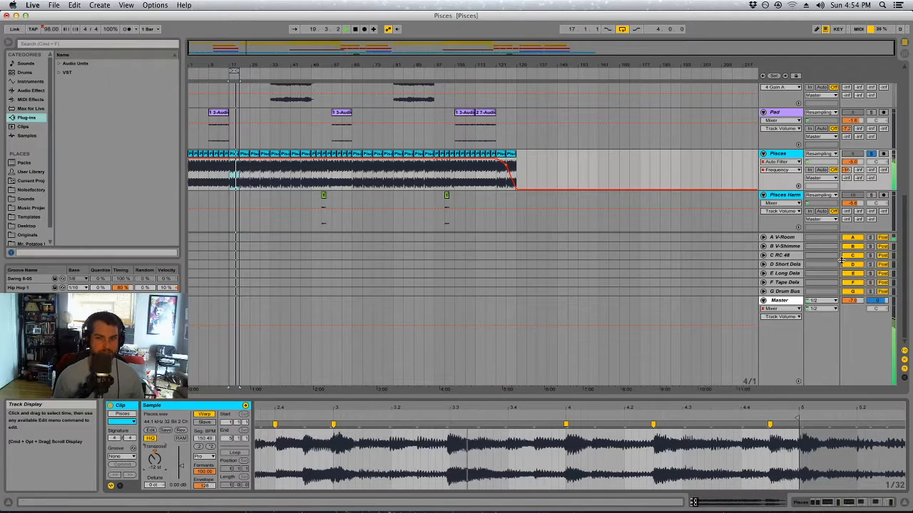
{"action": "left_click", "coordinate": [860, 157]}
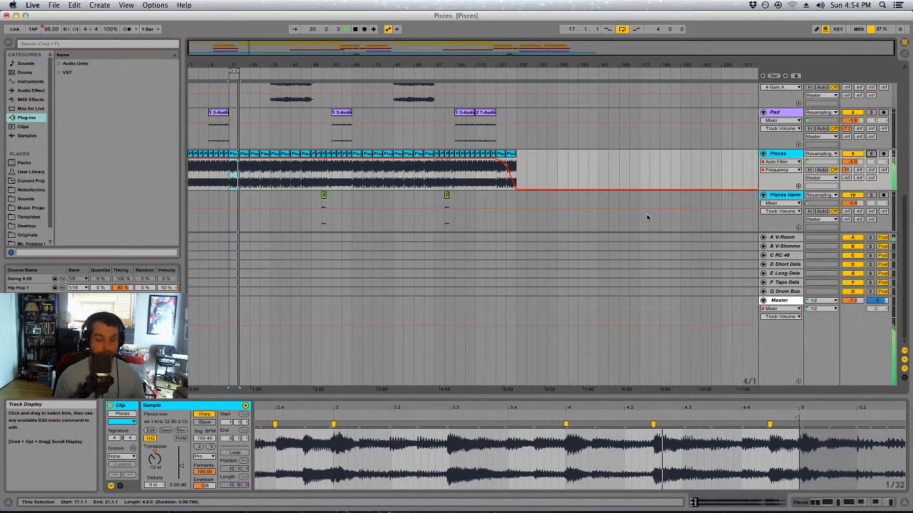
{"action": "left_click_drag", "start_coordinate": [578, 158], "coordinate": [602, 164]}
{"action": "left_click", "coordinate": [639, 168]}
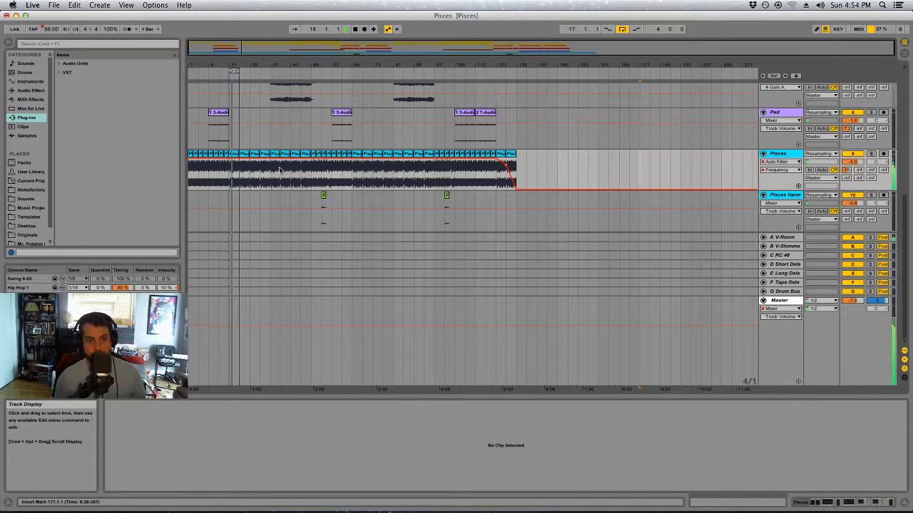
- Stop playback and check the device chains of the Pisces Harm and Pisces tracks
{"action": "left_click", "coordinate": [322, 225]}
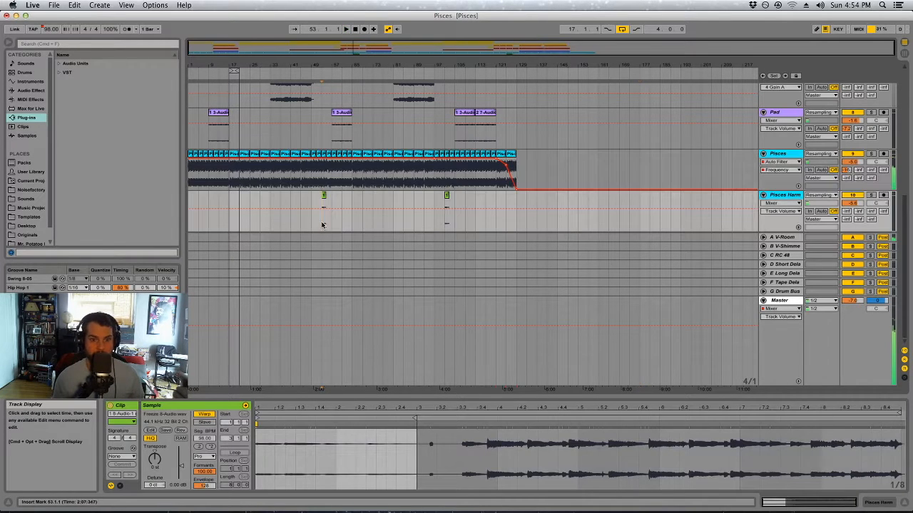
{"action": "left_click", "coordinate": [781, 199]}
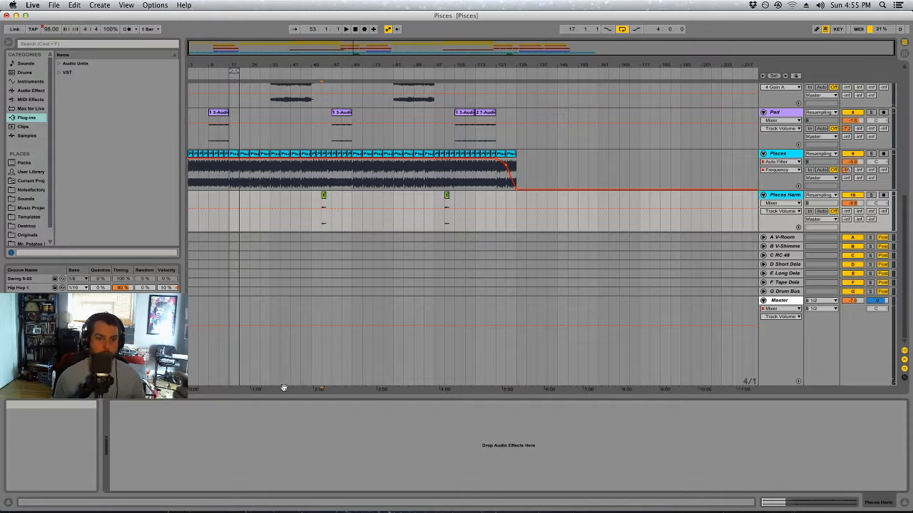
{"action": "left_click", "coordinate": [776, 155]}
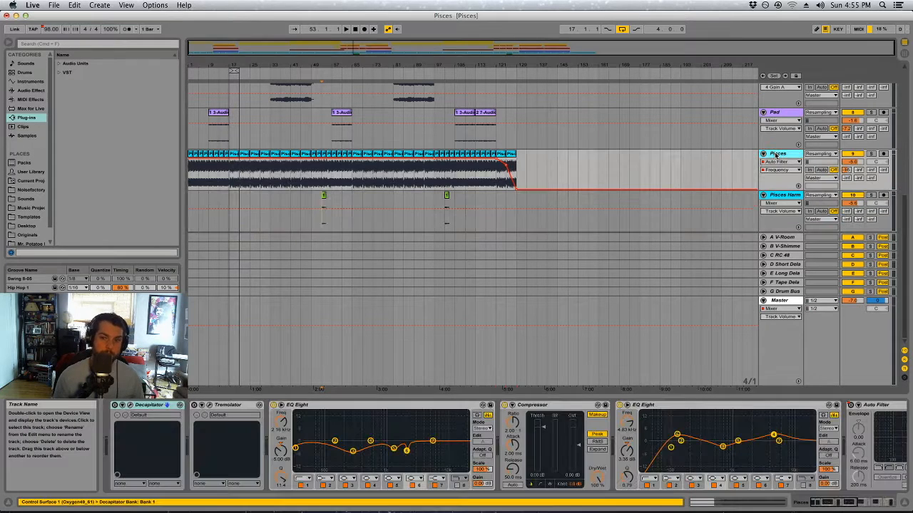
- Solo the Pisces track and listen to it from bar 53, where the harmony clip starts
{"action": "left_click", "coordinate": [322, 220]}
{"action": "left_click_drag", "start_coordinate": [314, 63], "coordinate": [311, 141]}
{"action": "left_click", "coordinate": [800, 162]}
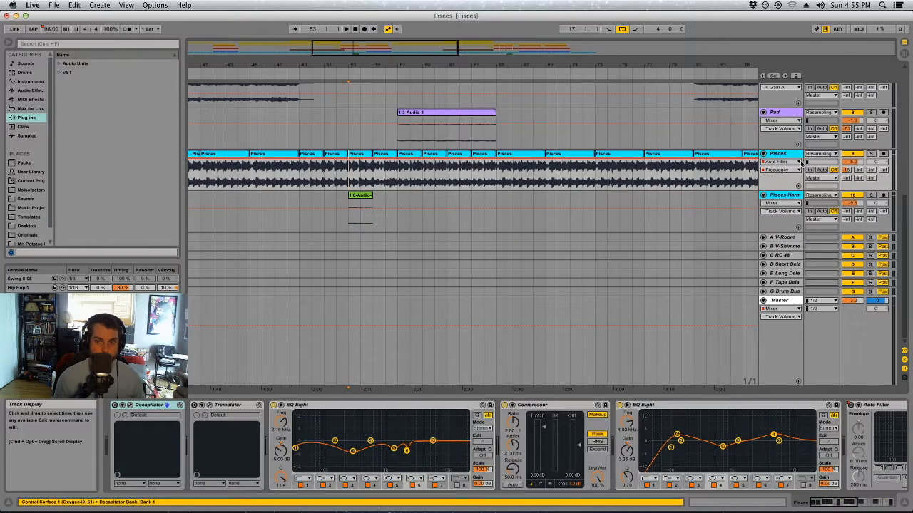
{"action": "left_click", "coordinate": [870, 153]}
{"action": "key", "text": "space"}
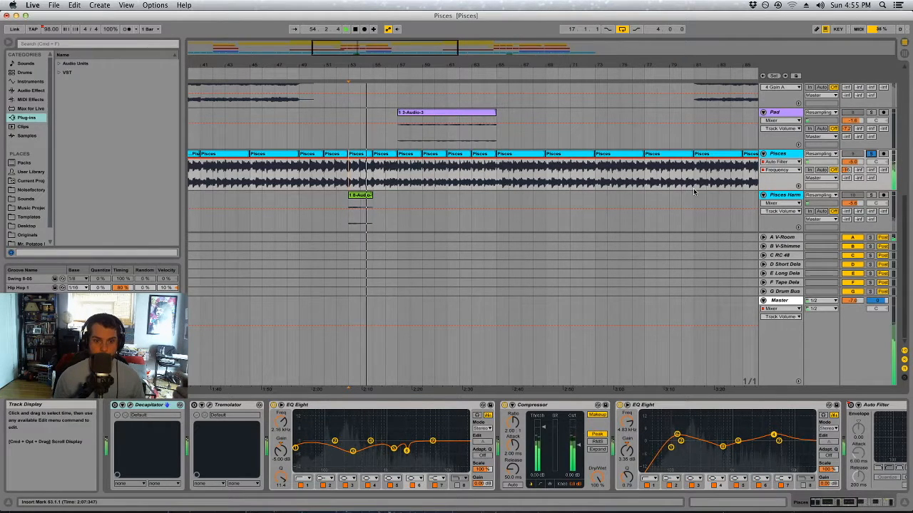
{"action": "key", "text": "space"}
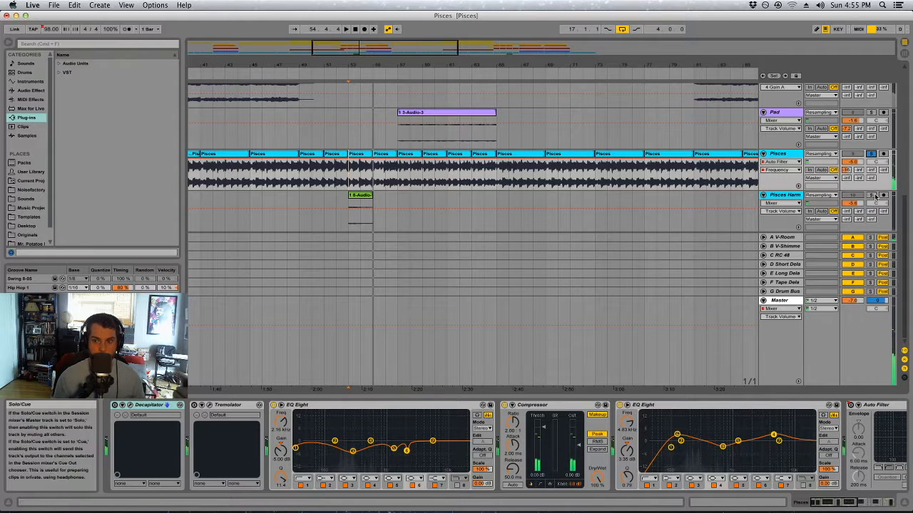
- Solo the Pisces Harm track instead and listen to its clip at bar 53
{"action": "left_click", "coordinate": [871, 194]}
{"action": "left_click", "coordinate": [347, 222]}
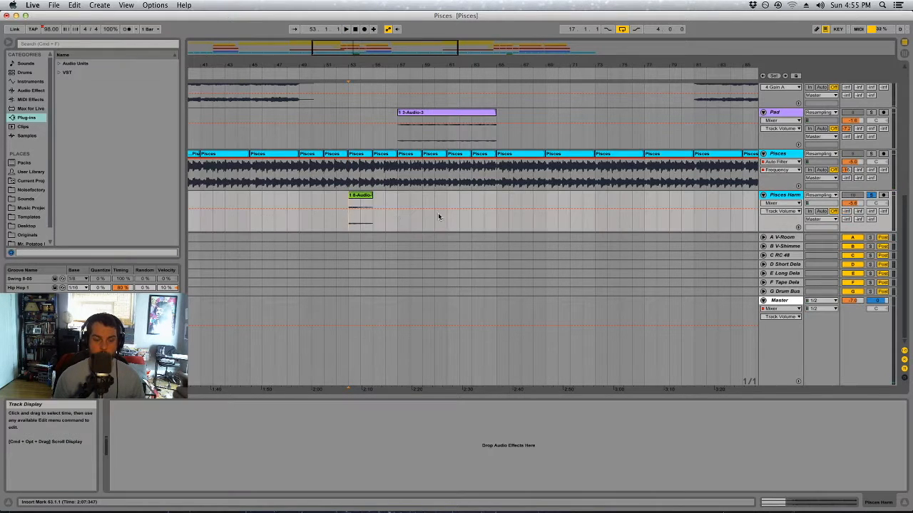
{"action": "key", "text": "space"}
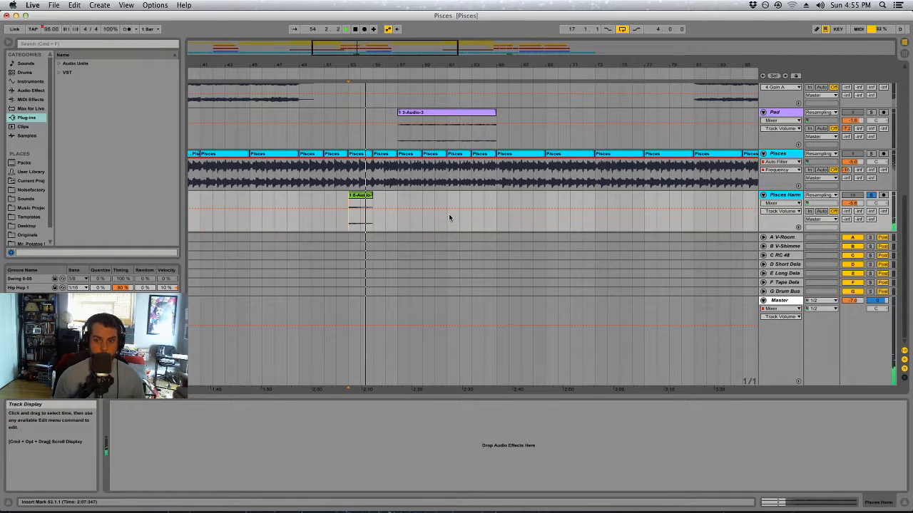
{"action": "key", "text": "space"}
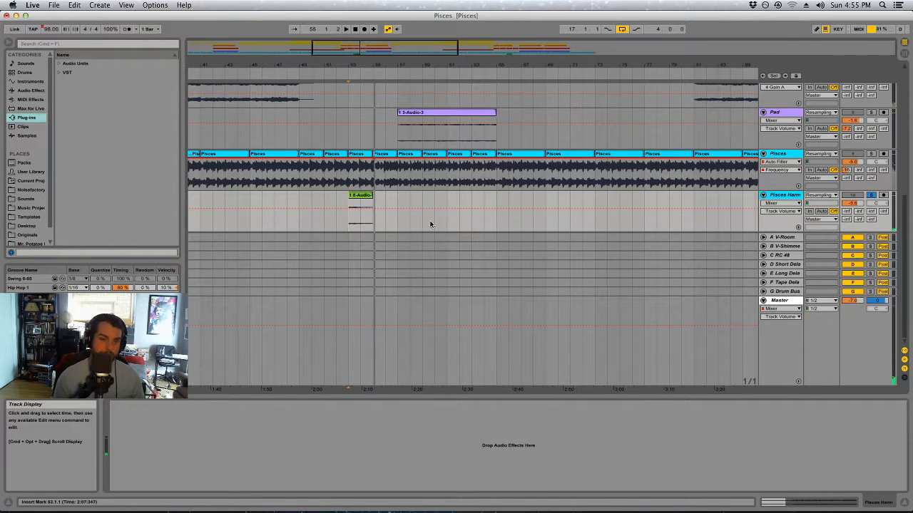
- Add an Auto Filter to the Pisces Harm track, lower its low-pass cutoff and audition the soloed clip at bar 53
{"action": "left_click_drag", "start_coordinate": [389, 226], "coordinate": [472, 217]}
{"action": "left_click", "coordinate": [472, 217]}
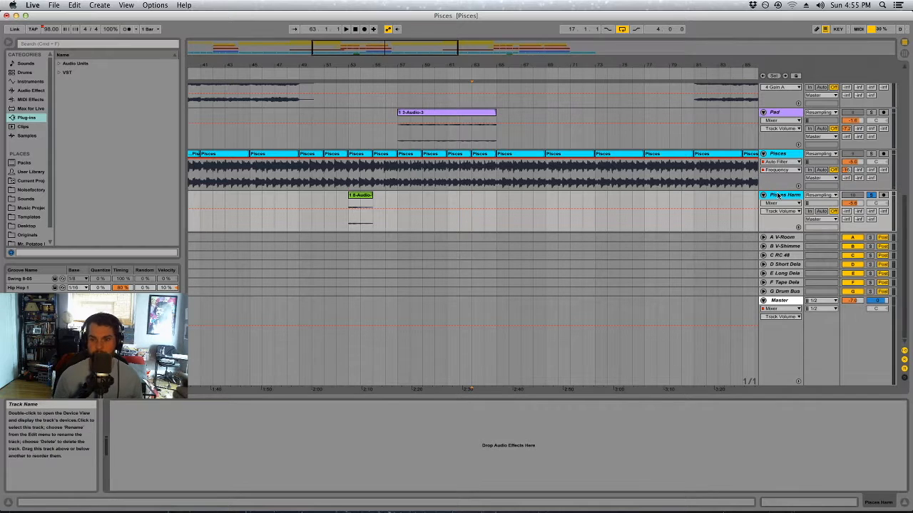
{"action": "left_click", "coordinate": [30, 91]}
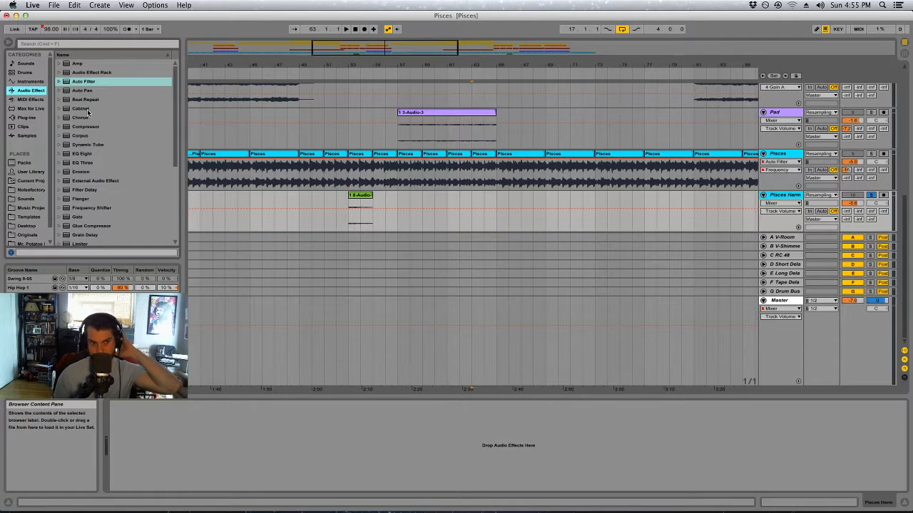
{"action": "left_click_drag", "start_coordinate": [83, 82], "coordinate": [245, 425]}
{"action": "key", "text": "space"}
{"action": "left_click", "coordinate": [361, 195]}
{"action": "key", "text": "space"}
{"action": "key", "text": "space"}
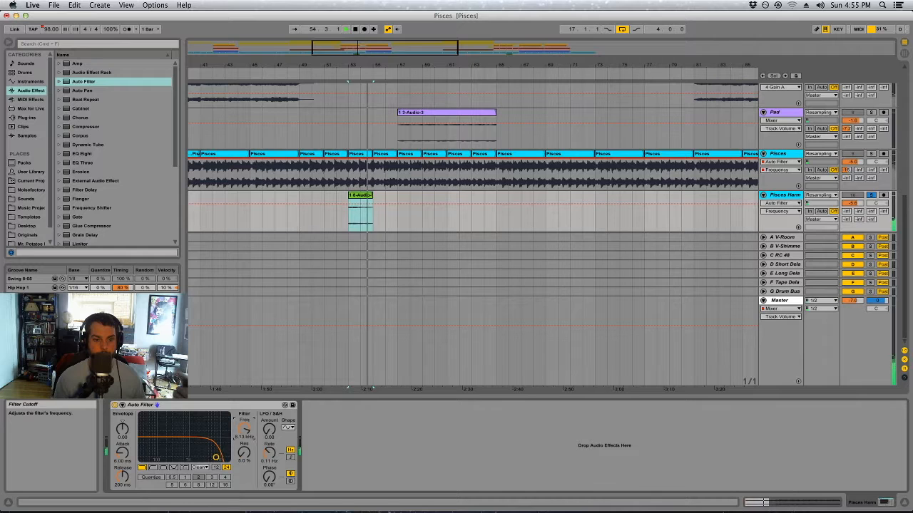
- Adjust the Pisces Harm track's volume, unsolo the track and listen to its clip in the full mix
{"action": "key", "text": "space"}
{"action": "left_click", "coordinate": [854, 204]}
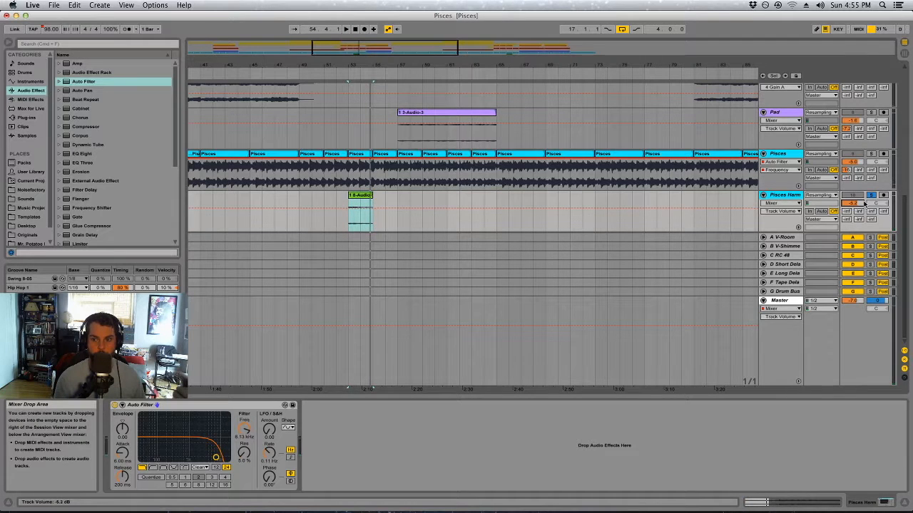
{"action": "left_click", "coordinate": [349, 223]}
{"action": "key", "text": "space"}
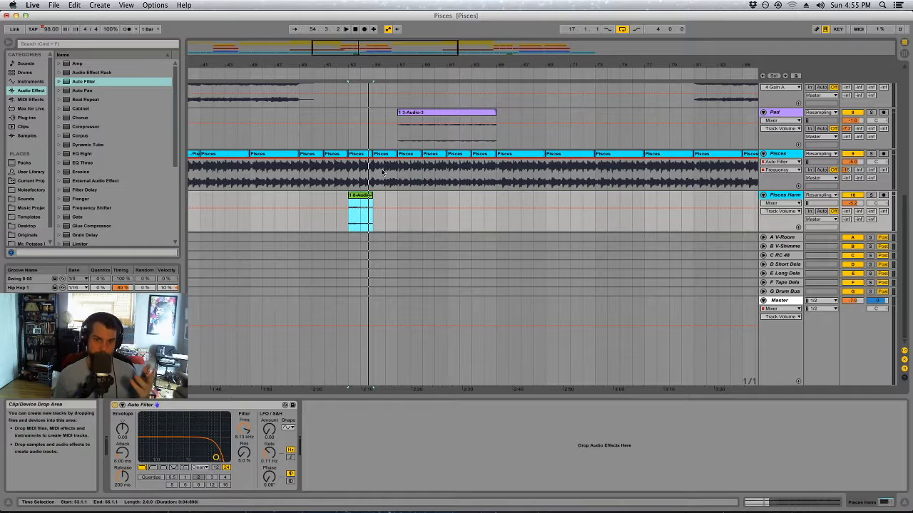
- Play the full mix from bar 57 on the DRUMS track to hear the crash
{"action": "scroll", "coordinate": [382, 178], "scroll_direction": "up", "scroll_amount": 5}
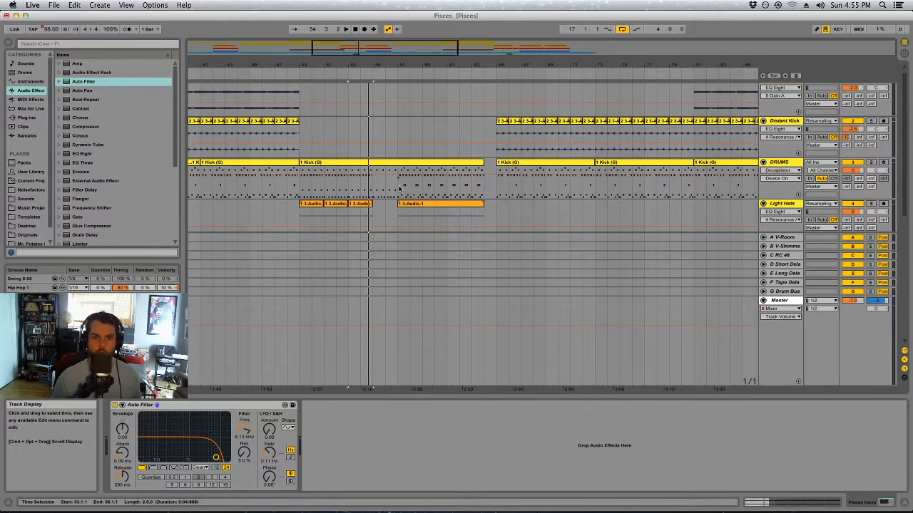
{"action": "left_click", "coordinate": [399, 189]}
{"action": "key", "text": "space"}
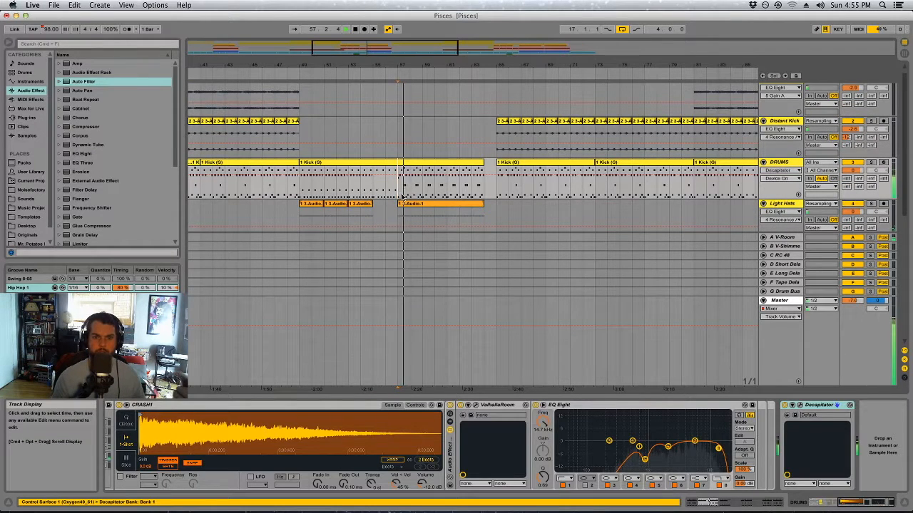
- Unfold the DRUMS rack's chains in Session View and select CRASH1 to examine its ValhallaRoom and EQ Eight
{"action": "key", "text": "Tab"}
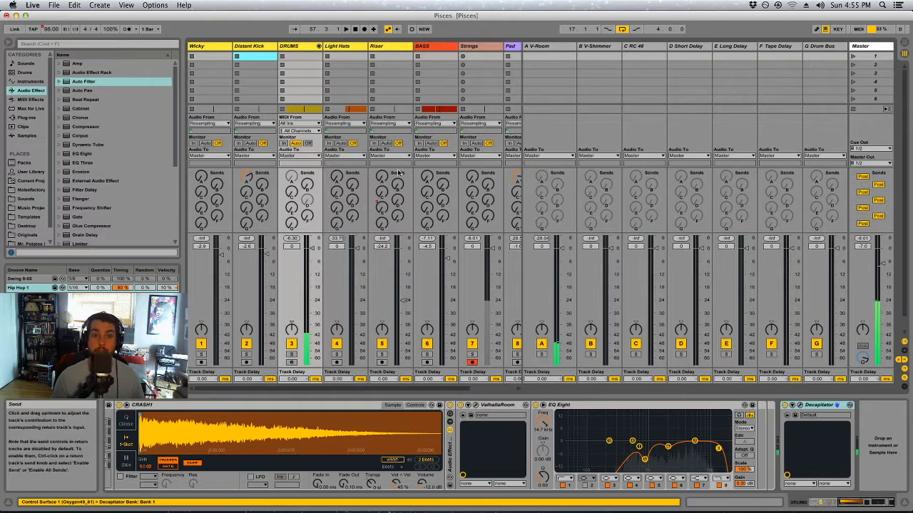
{"action": "left_click", "coordinate": [319, 46]}
{"action": "left_click_drag", "start_coordinate": [347, 393], "coordinate": [371, 390]}
{"action": "left_click", "coordinate": [508, 55]}
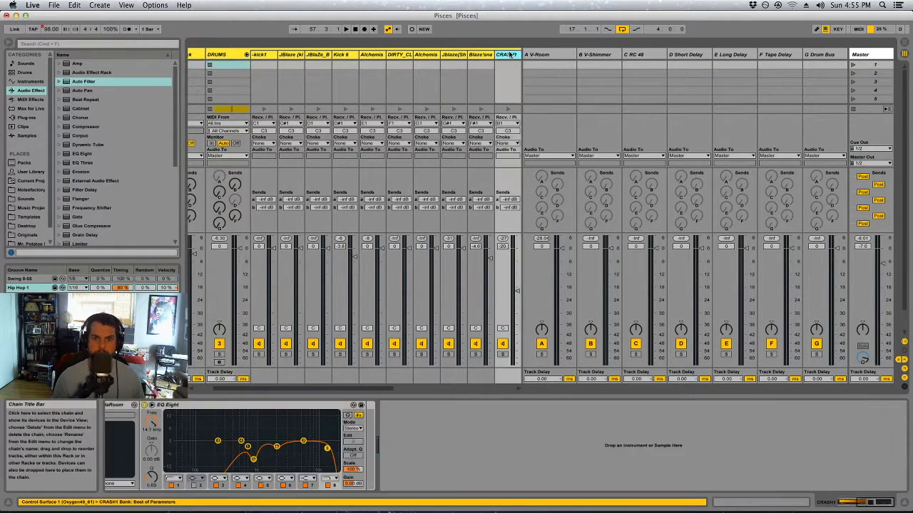
{"action": "left_click_drag", "start_coordinate": [884, 501], "coordinate": [874, 502]}
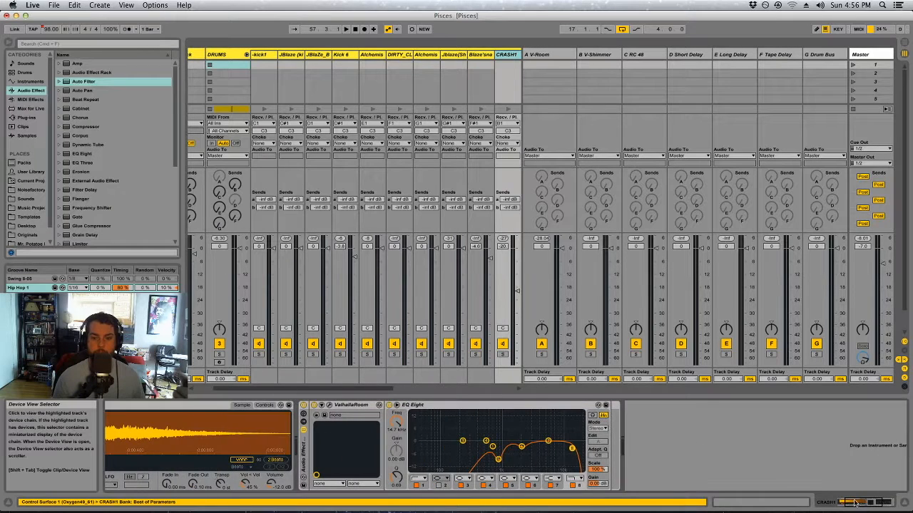
{"action": "mouse_move", "coordinate": [579, 426]}
{"action": "left_mouse_down"}
{"action": "mouse_move", "coordinate": [490, 474]}
{"action": "mouse_move", "coordinate": [445, 483]}
{"action": "left_mouse_up"}
{"action": "left_click", "coordinate": [362, 406]}
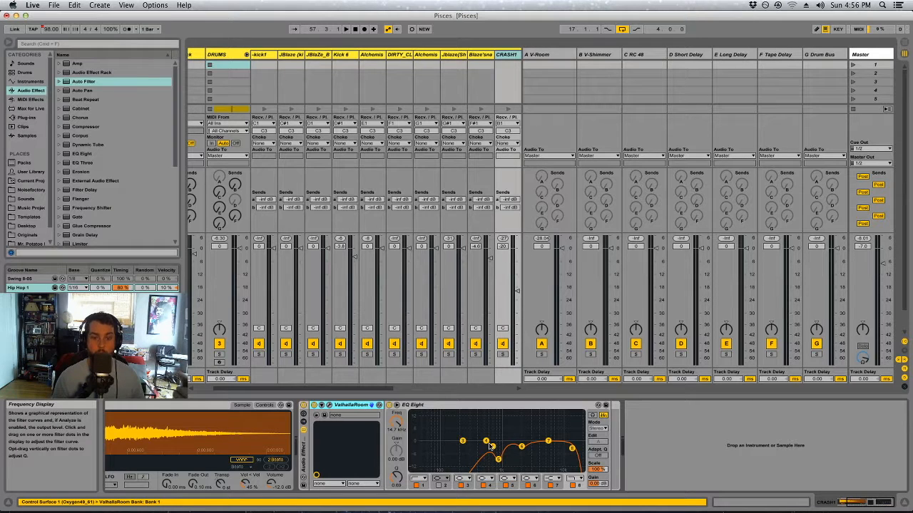
- Try boosting band 5 of the CRASH1 EQ Eight to 15 dB at about 805 Hz, and undo the boost
{"action": "left_click_drag", "start_coordinate": [487, 427], "coordinate": [505, 481]}
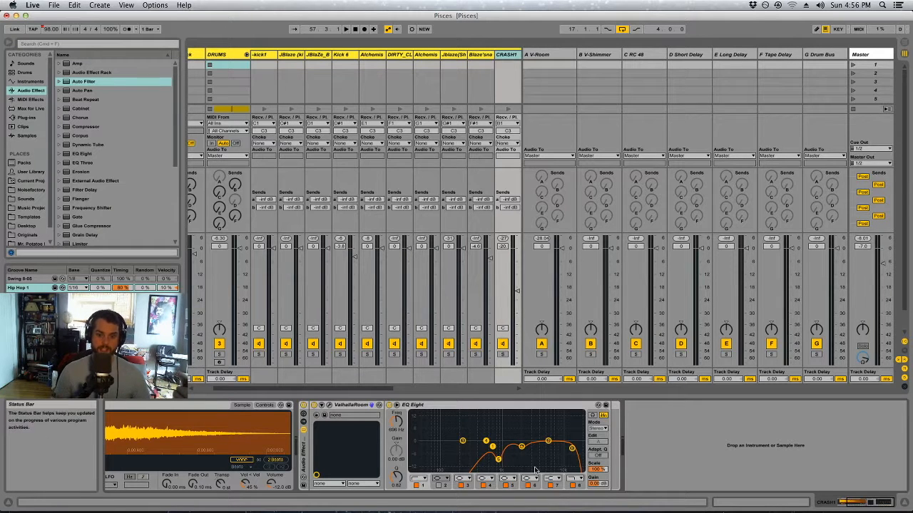
{"action": "mouse_move", "coordinate": [497, 459]}
{"action": "left_mouse_down"}
{"action": "mouse_move", "coordinate": [493, 412]}
{"action": "mouse_move", "coordinate": [501, 467]}
{"action": "left_mouse_up"}
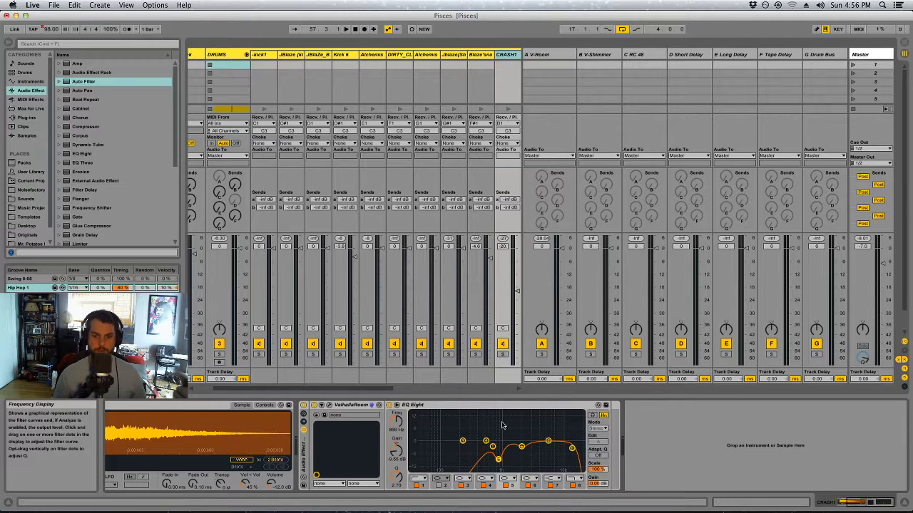
{"action": "left_click_drag", "start_coordinate": [498, 463], "coordinate": [494, 413]}
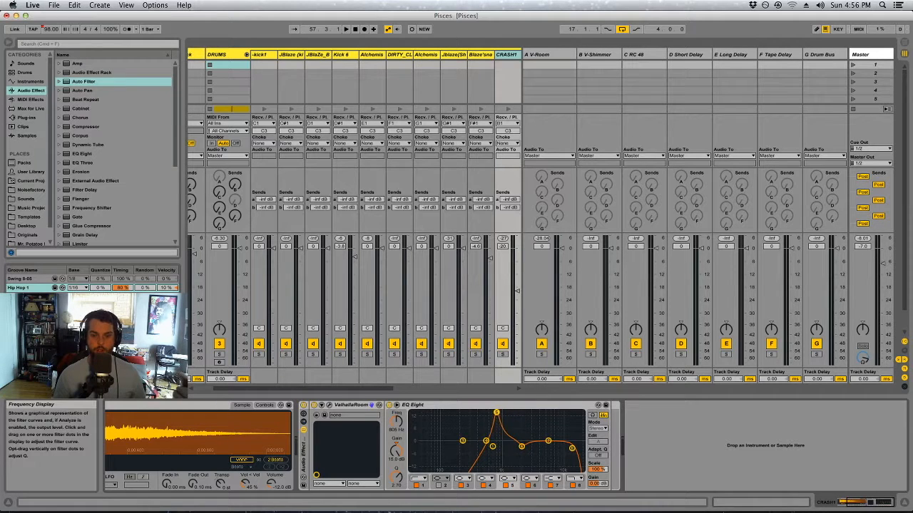
{"action": "key", "text": "super+z"}
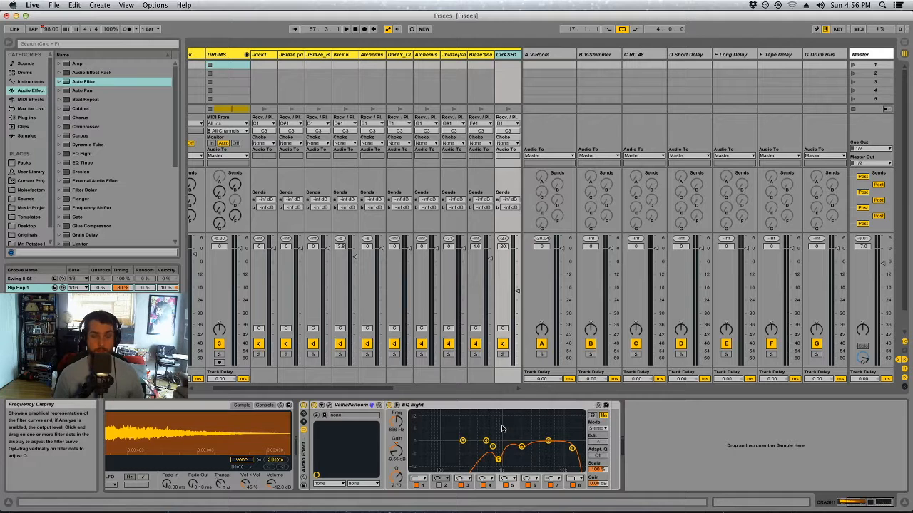
- Show the chain list of CRASH1's Audio Effect Rack, solo CRASH1 and check the ValhallaRoom settings
{"action": "left_click", "coordinate": [531, 462]}
{"action": "left_click", "coordinate": [571, 457]}
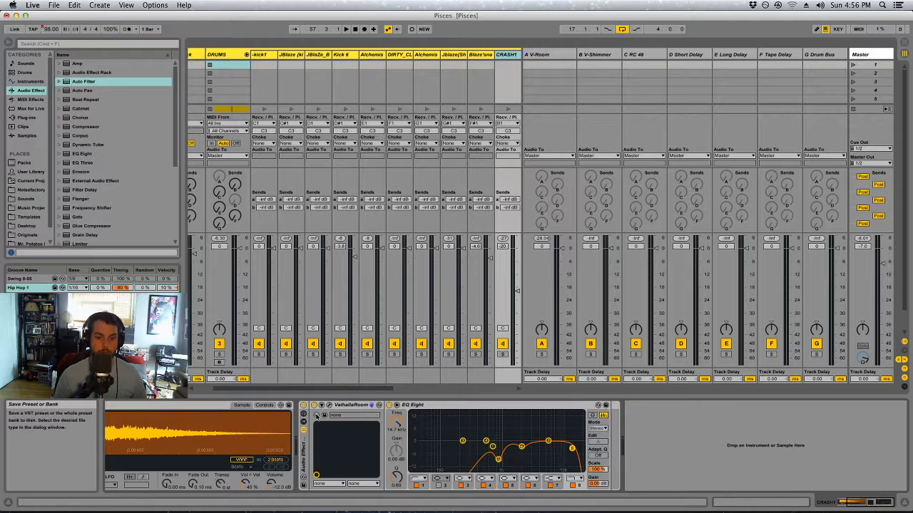
{"action": "double_click", "coordinate": [303, 422]}
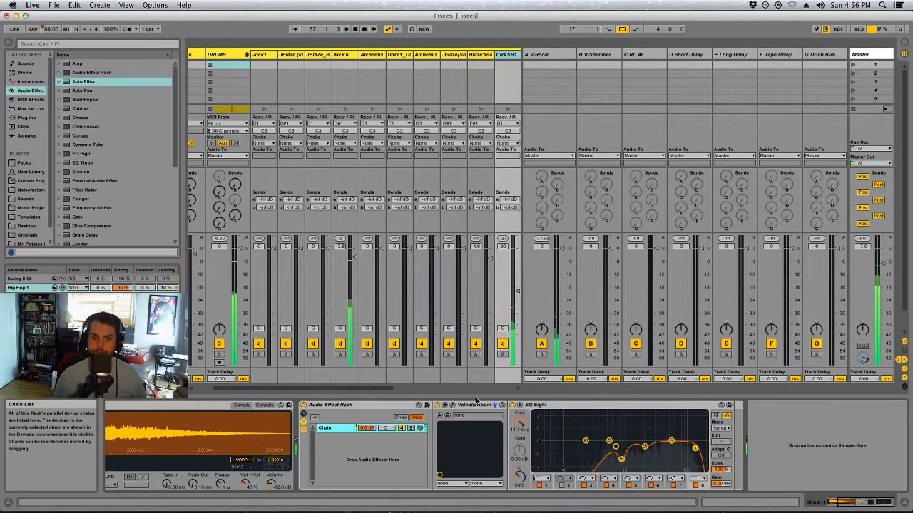
{"action": "left_click", "coordinate": [502, 355]}
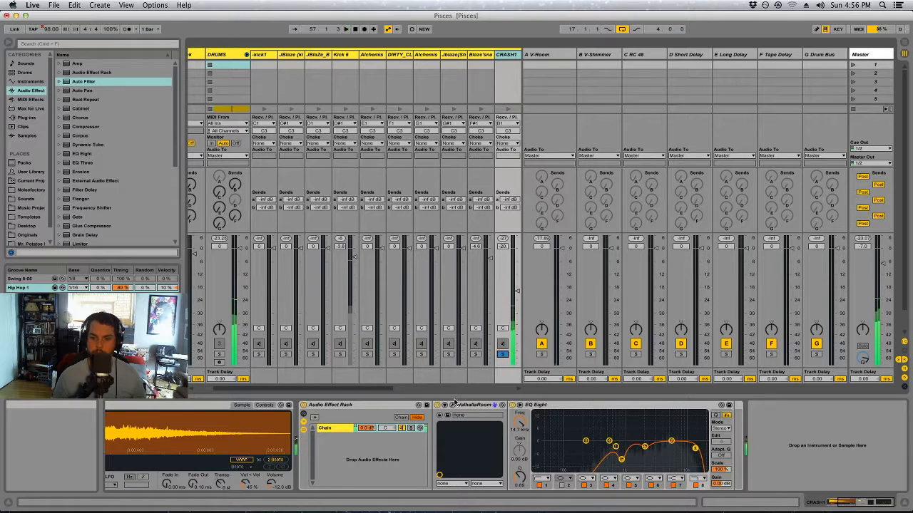
{"action": "left_click", "coordinate": [450, 405]}
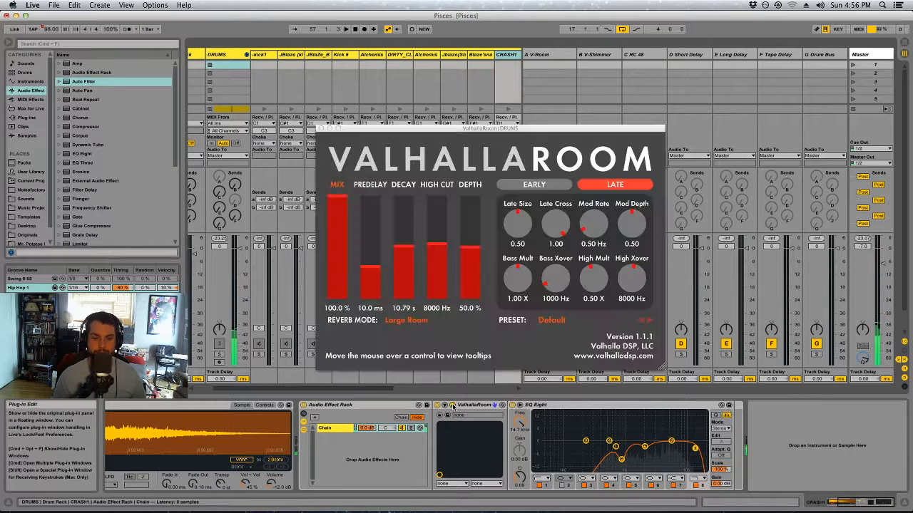
{"action": "left_click", "coordinate": [320, 129]}
{"action": "mouse_move", "coordinate": [862, 501]}
{"action": "left_mouse_down"}
{"action": "mouse_move", "coordinate": [819, 507]}
{"action": "mouse_move", "coordinate": [856, 505]}
{"action": "left_mouse_up"}
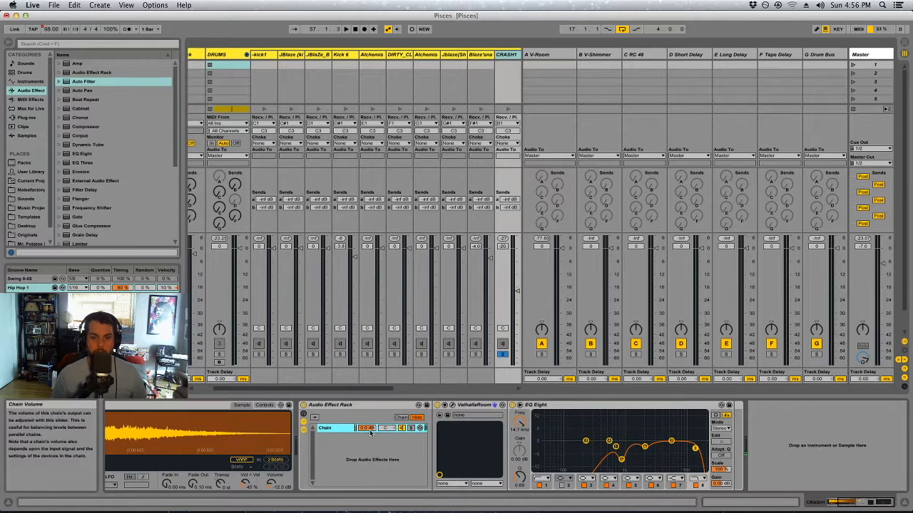
- Create a second, empty chain in the CRASH1 effect rack and compare the crash with and without it, soloed and unsoloed
{"action": "right_click", "coordinate": [329, 438]}
{"action": "left_click", "coordinate": [348, 440]}
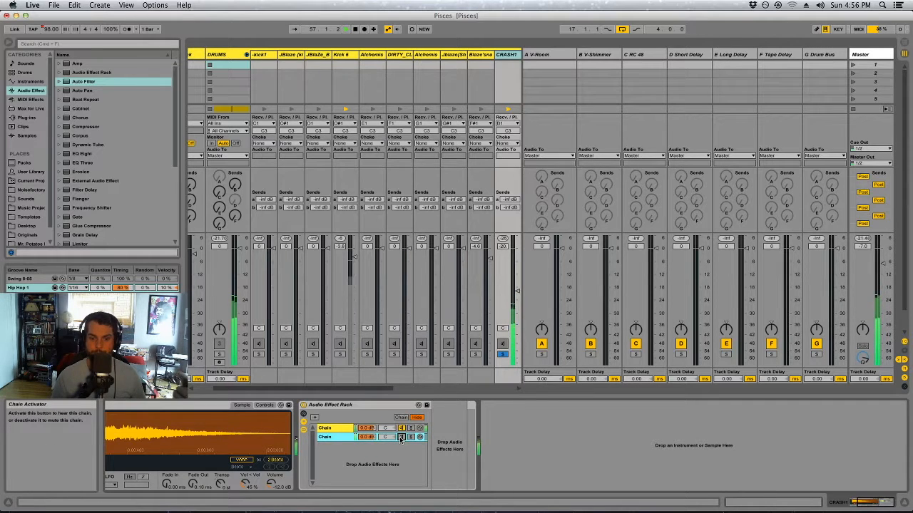
{"action": "left_click", "coordinate": [502, 353]}
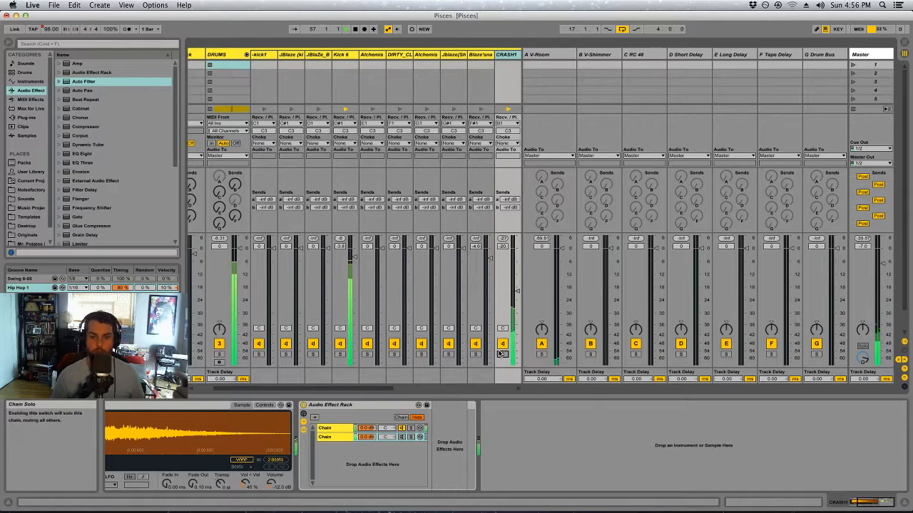
{"action": "key", "text": "space"}
{"action": "left_click", "coordinate": [401, 437]}
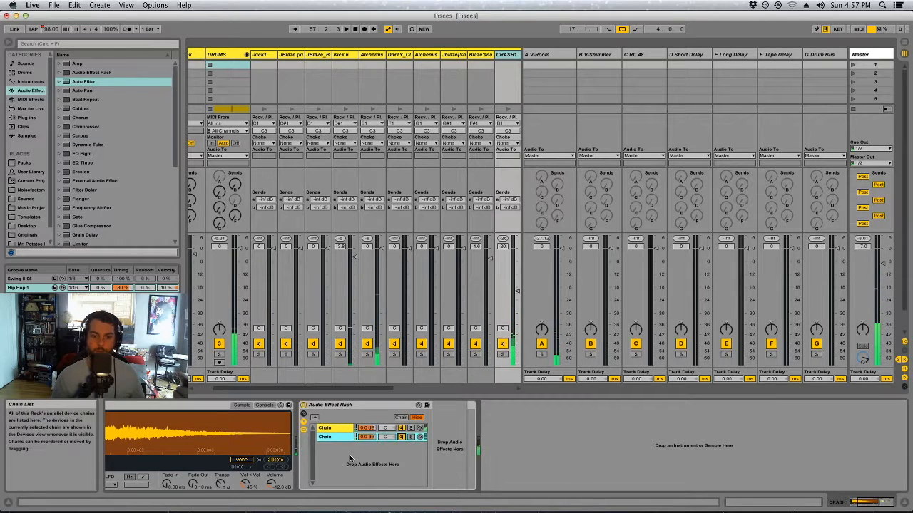
- Lower the empty chain's volume to about -5.6 dB while listening to the crash
{"action": "left_click_drag", "start_coordinate": [366, 438], "coordinate": [367, 445]}
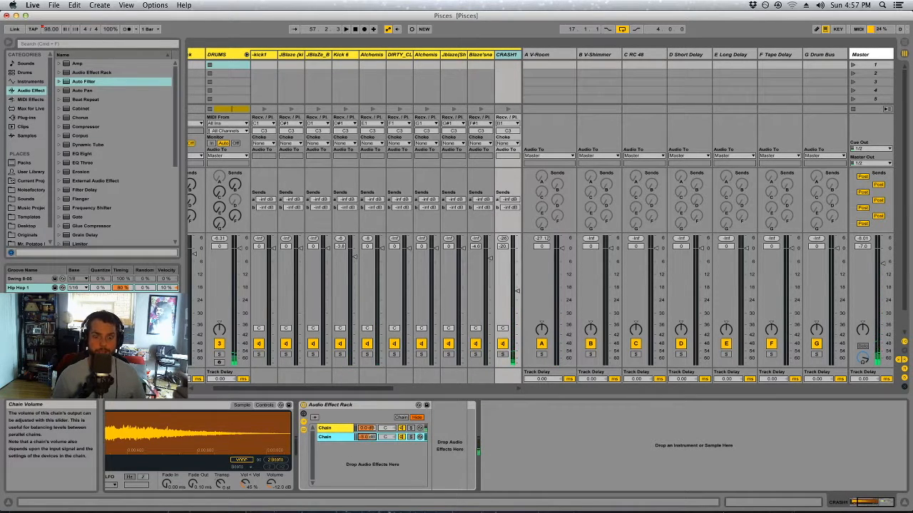
{"action": "key", "text": "space"}
{"action": "left_click_drag", "start_coordinate": [367, 437], "coordinate": [366, 439]}
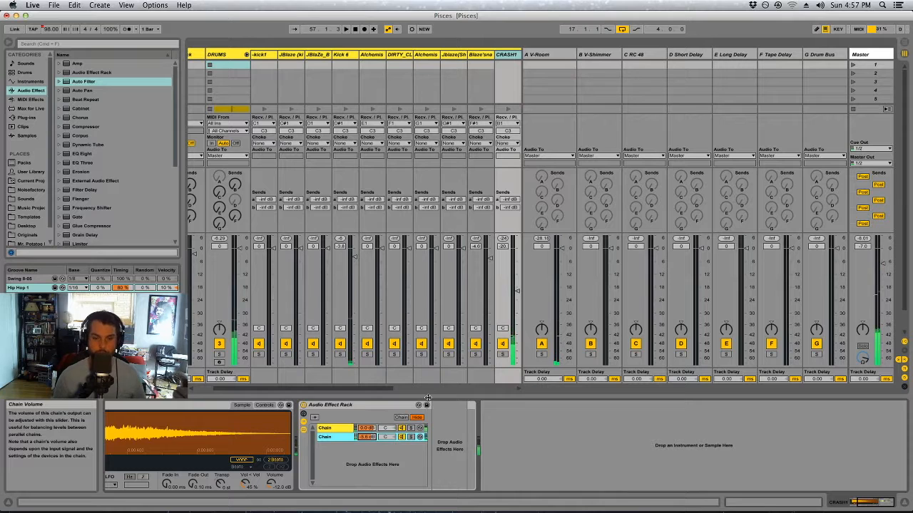
- Rename the rack's reverb chain Verb and the empty chain Clean, and place Clean above Verb
{"action": "left_click", "coordinate": [332, 429]}
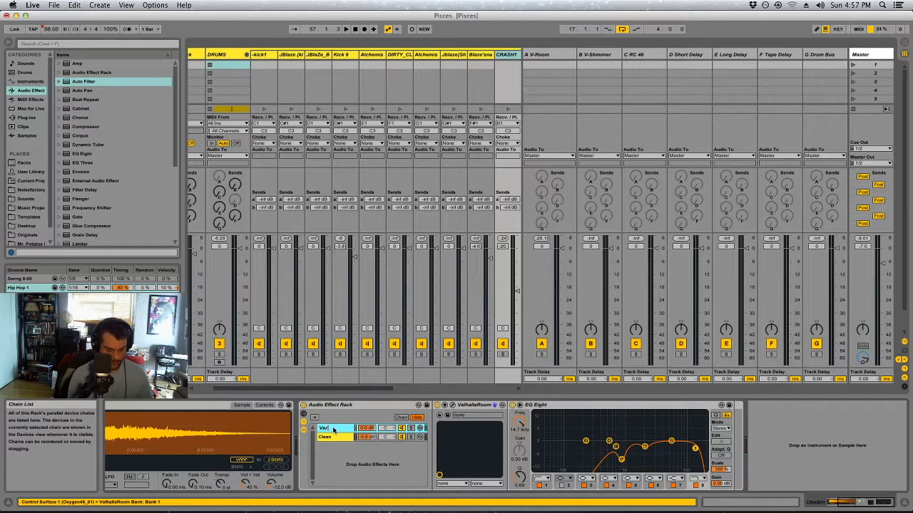
{"action": "left_click_drag", "start_coordinate": [333, 429], "coordinate": [335, 457]}
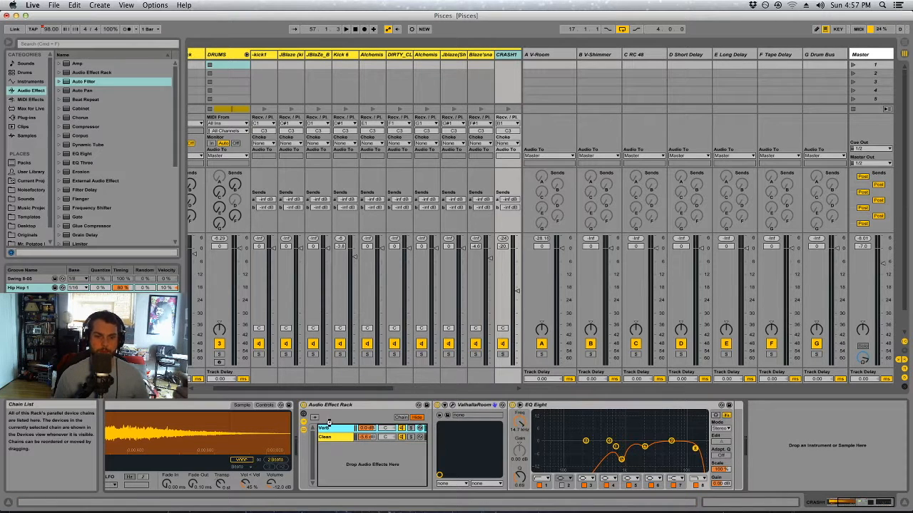
{"action": "left_click_drag", "start_coordinate": [329, 423], "coordinate": [332, 442]}
- Return to the arrangement, listen to the crash from bar 57 in the mix and stop playback
{"action": "key", "text": "Tab"}
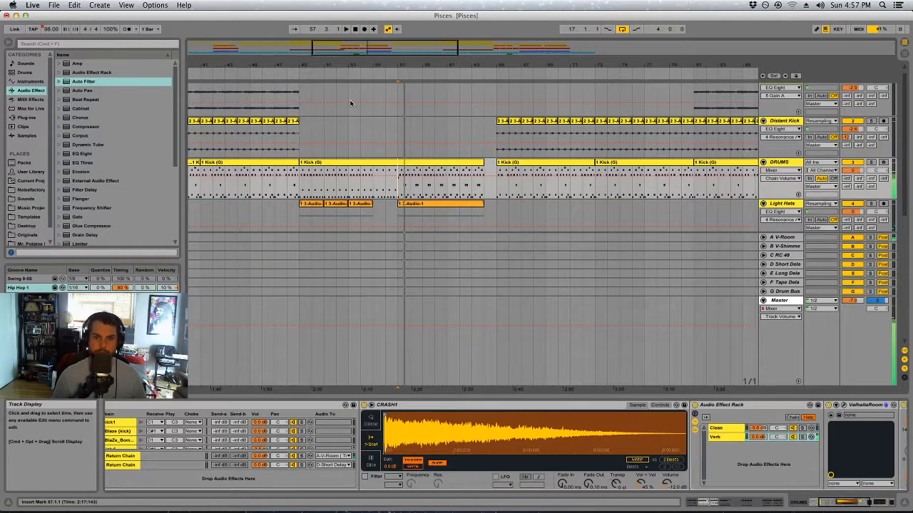
{"action": "key", "text": "space"}
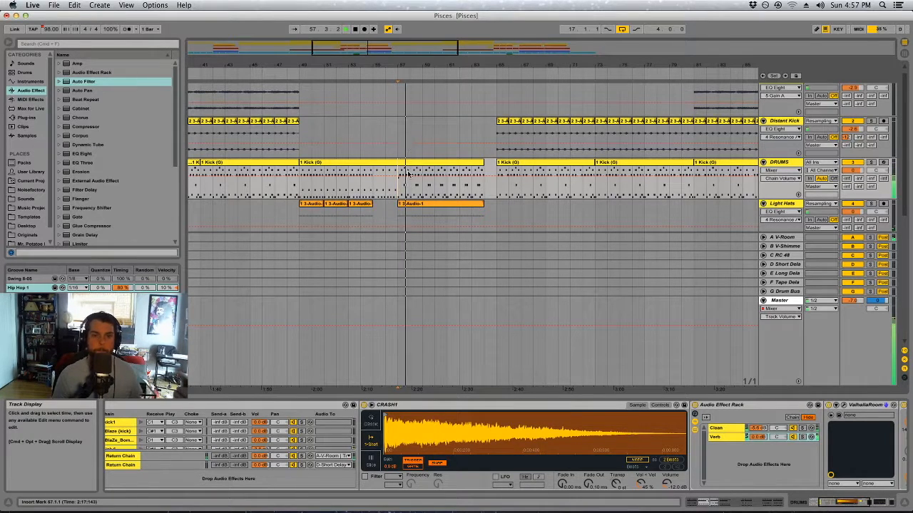
{"action": "left_click_drag", "start_coordinate": [447, 135], "coordinate": [335, 127]}
{"action": "left_click", "coordinate": [336, 127]}
{"action": "key", "text": "space"}
- Select bars 33 to 37 of the first Wicky clip and loop that selection
{"action": "scroll", "coordinate": [393, 142], "scroll_direction": "up", "scroll_amount": 2}
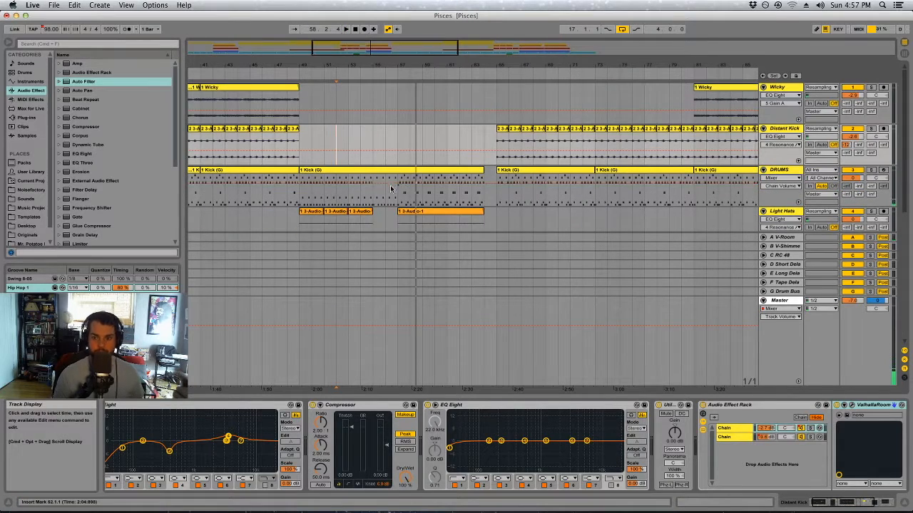
{"action": "left_click_drag", "start_coordinate": [430, 63], "coordinate": [428, 29]}
{"action": "left_click_drag", "start_coordinate": [430, 62], "coordinate": [430, 35]}
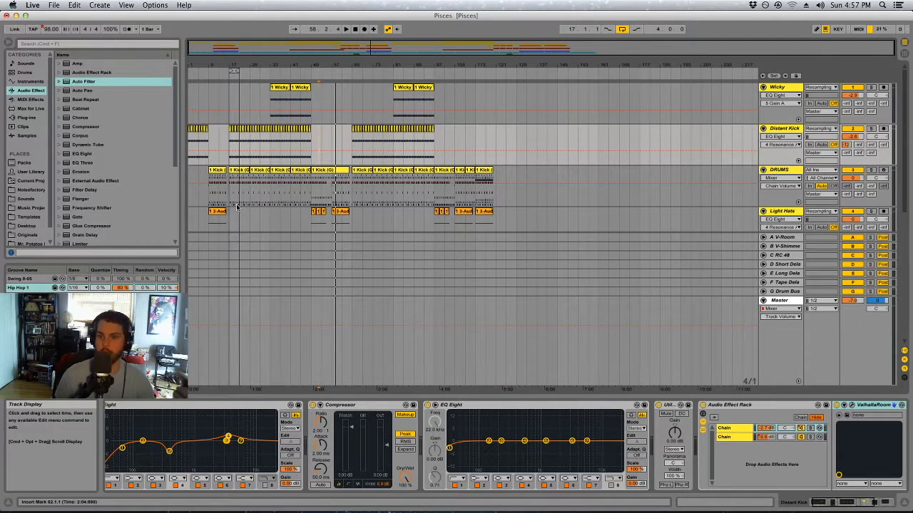
{"action": "left_click", "coordinate": [780, 91]}
{"action": "left_click_drag", "start_coordinate": [275, 65], "coordinate": [273, 119]}
{"action": "left_click", "coordinate": [284, 88]}
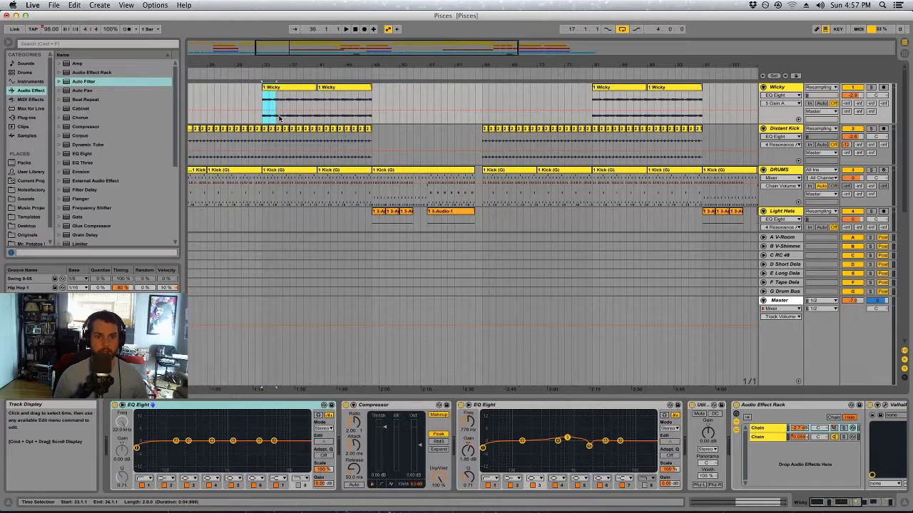
{"action": "key", "text": "super+l"}
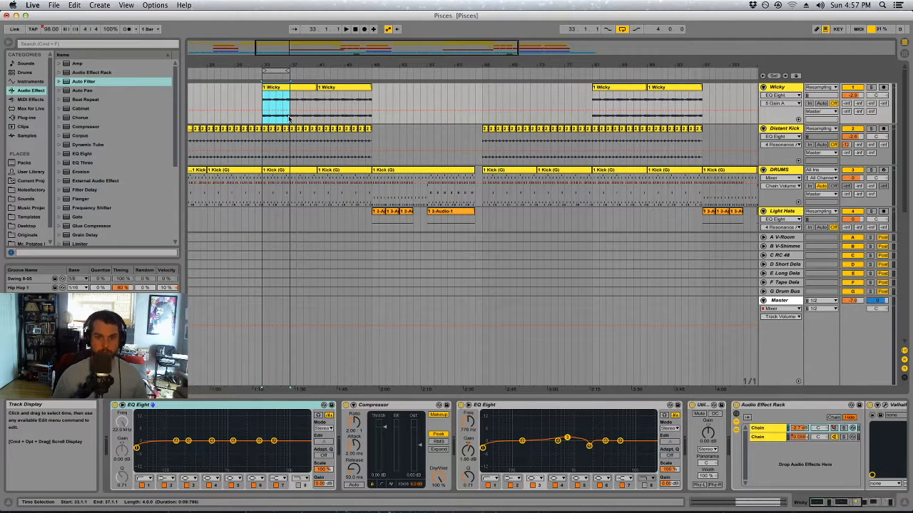
- Check the frequency automation of the Wicky track's Auto Filter across the arrangement and delete that Auto Filter from the chain
{"action": "left_click", "coordinate": [893, 503]}
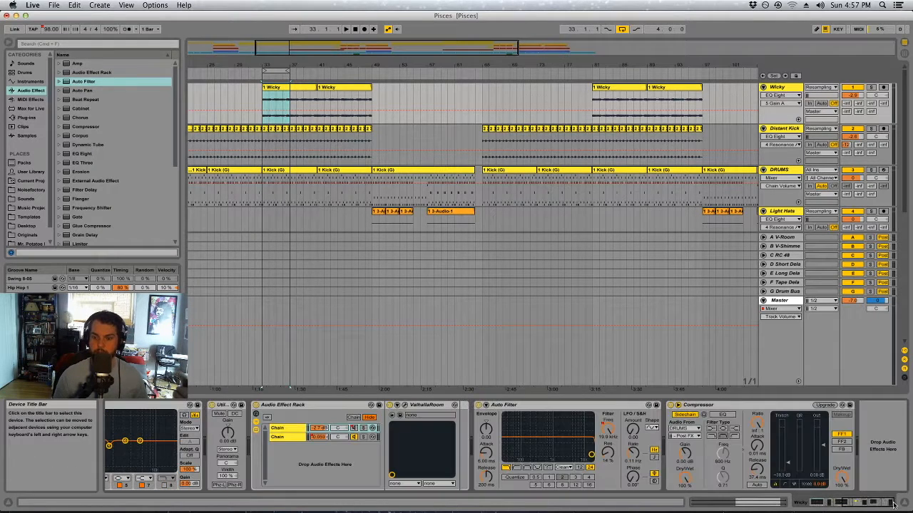
{"action": "mouse_move", "coordinate": [892, 504]}
{"action": "left_mouse_down"}
{"action": "mouse_move", "coordinate": [849, 507]}
{"action": "mouse_move", "coordinate": [884, 504]}
{"action": "left_mouse_up"}
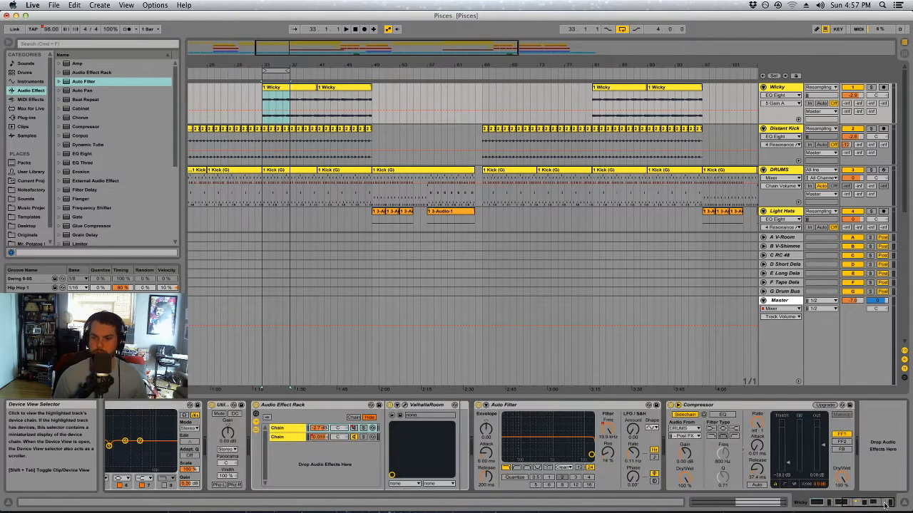
{"action": "left_click", "coordinate": [607, 430]}
{"action": "left_click_drag", "start_coordinate": [647, 65], "coordinate": [457, 21]}
{"action": "right_click", "coordinate": [645, 61]}
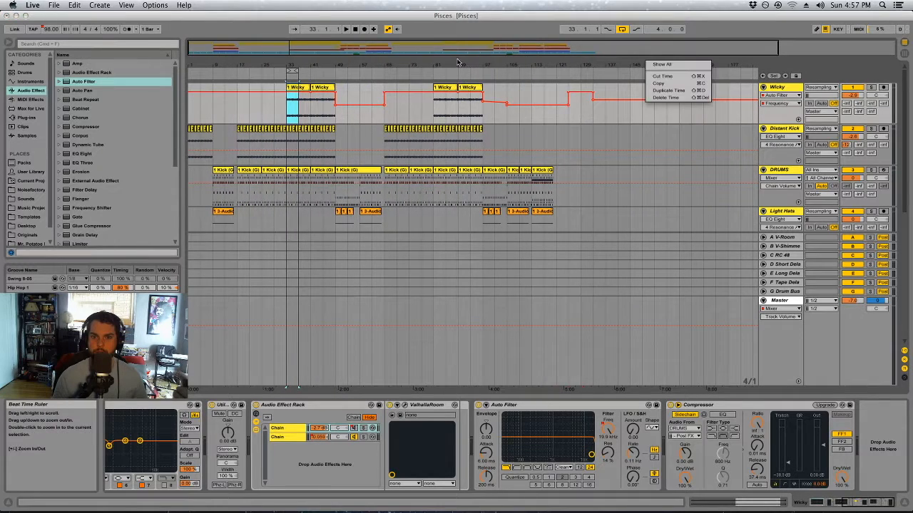
{"action": "left_click", "coordinate": [567, 92]}
{"action": "left_click_drag", "start_coordinate": [631, 93], "coordinate": [190, 107]}
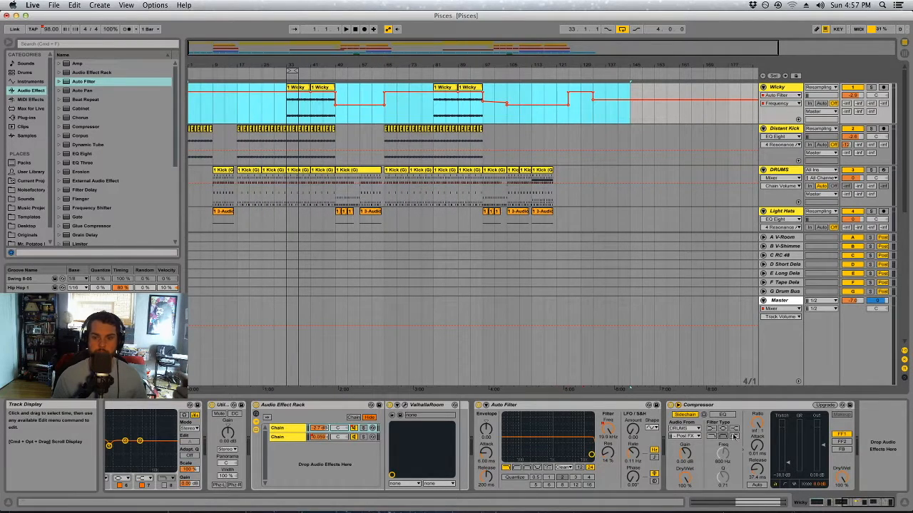
{"action": "left_click", "coordinate": [614, 406]}
{"action": "key", "text": "Delete"}
- Play the first Wicky clip from bar 33 with the Wicky and Pisces tracks soloed
{"action": "key", "text": "space"}
{"action": "left_click", "coordinate": [286, 106]}
{"action": "key", "text": "space"}
{"action": "key", "text": "space"}
{"action": "left_click", "coordinate": [872, 88]}
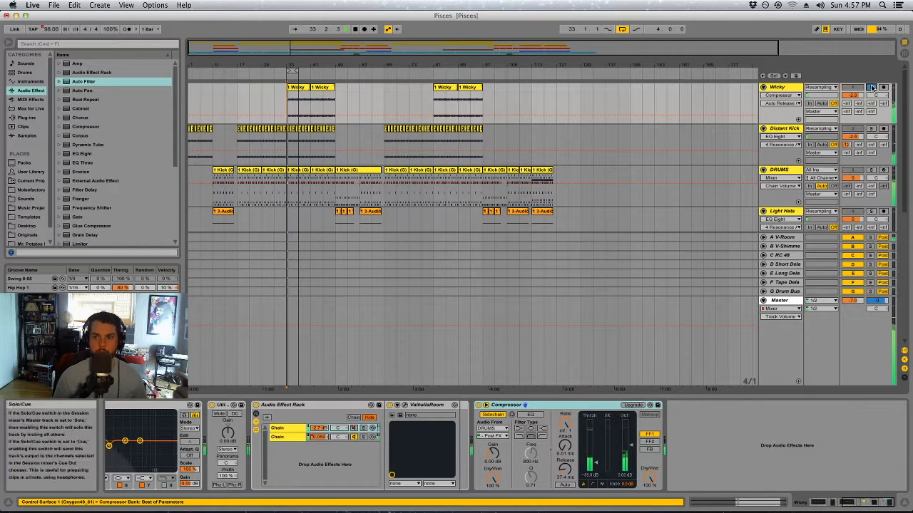
{"action": "scroll", "coordinate": [394, 180], "scroll_direction": "down", "scroll_amount": 5}
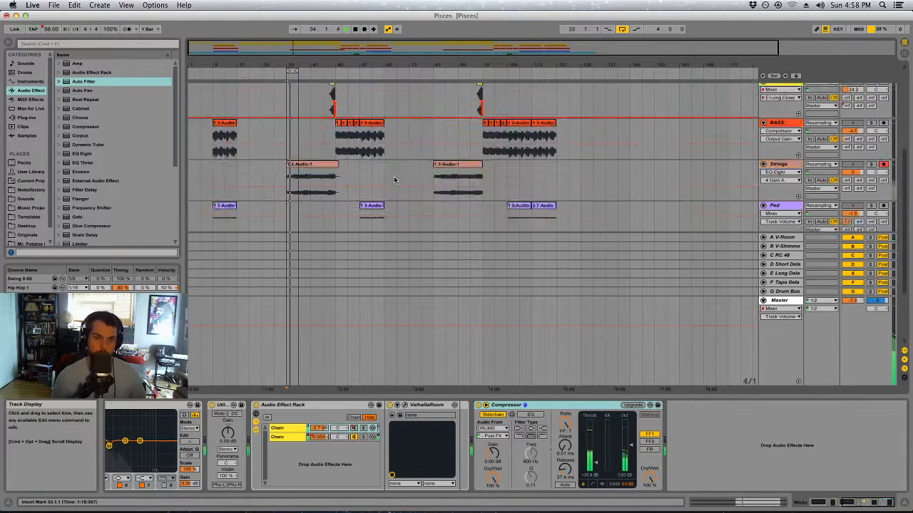
{"action": "scroll", "coordinate": [394, 180], "scroll_direction": "down", "scroll_amount": 5}
{"action": "left_click", "coordinate": [871, 154]}
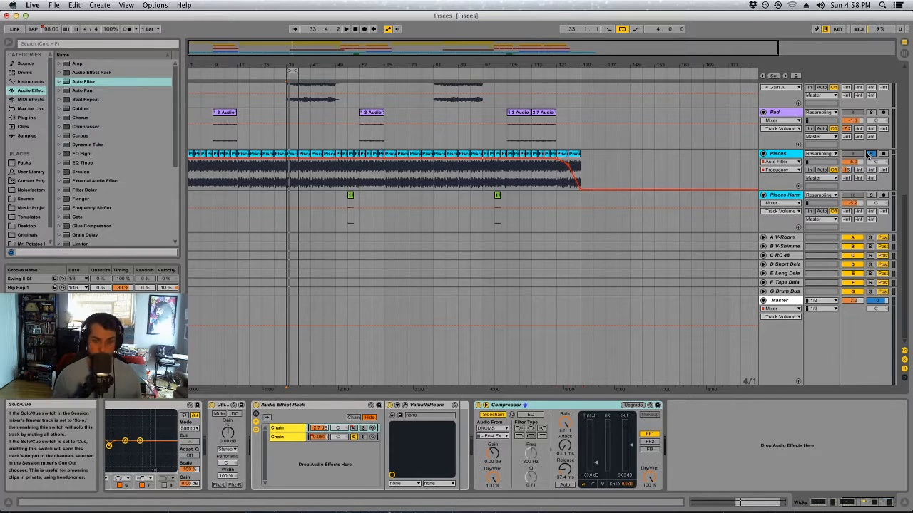
- Select the first Wicky clip and listen to it from bar 33 in the full mix
{"action": "scroll", "coordinate": [868, 155], "scroll_direction": "up", "scroll_amount": 5}
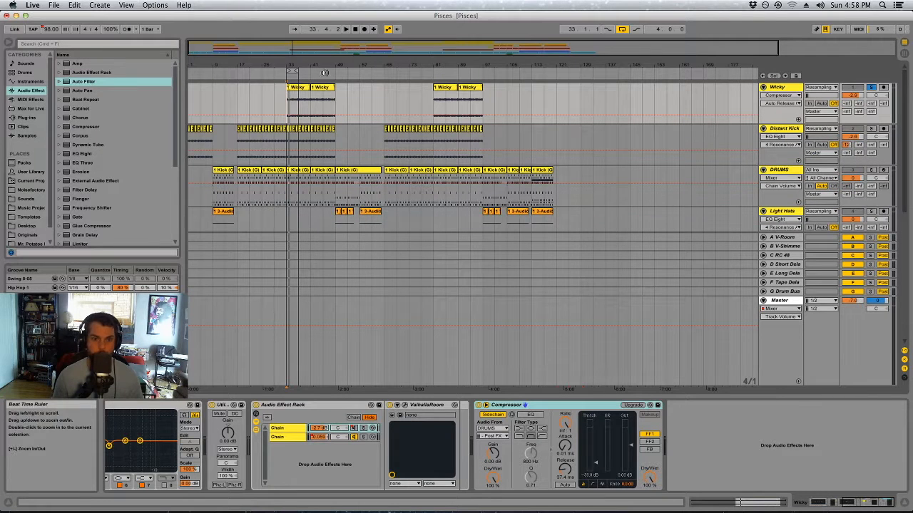
{"action": "left_click", "coordinate": [347, 104]}
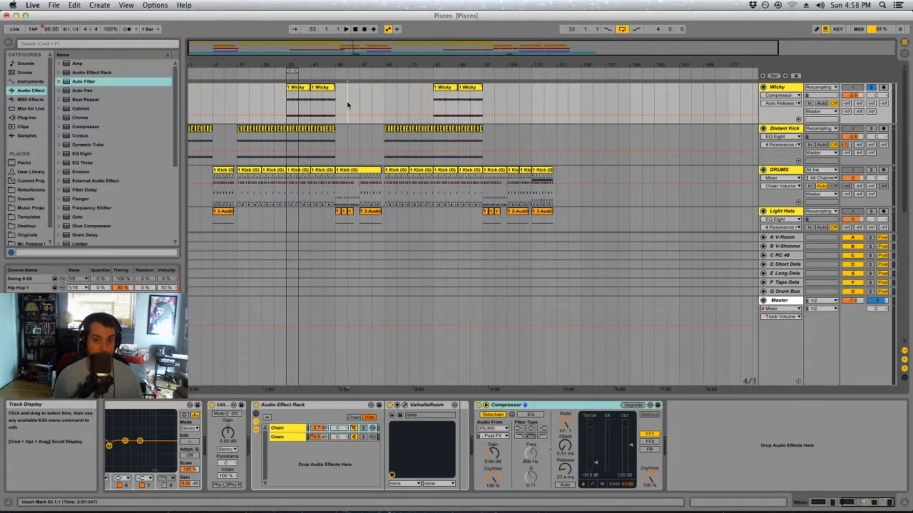
{"action": "left_click", "coordinate": [292, 90]}
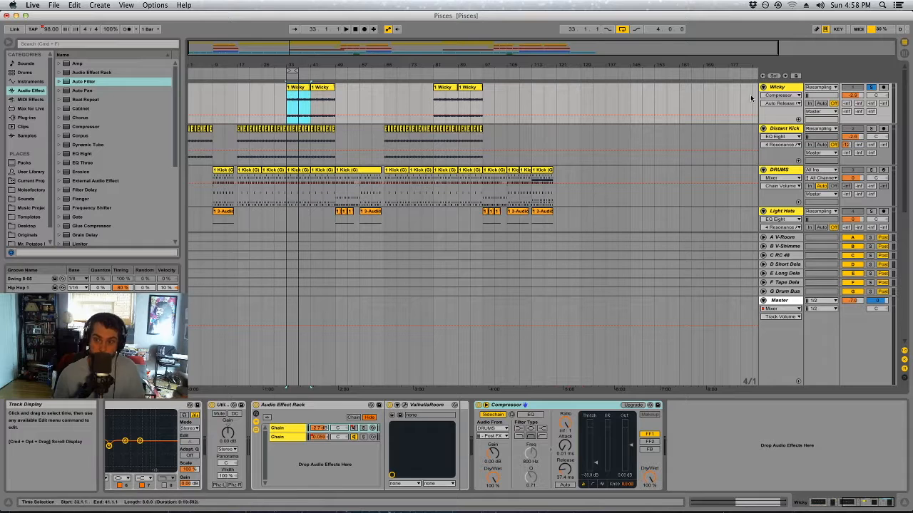
{"action": "left_click", "coordinate": [784, 87]}
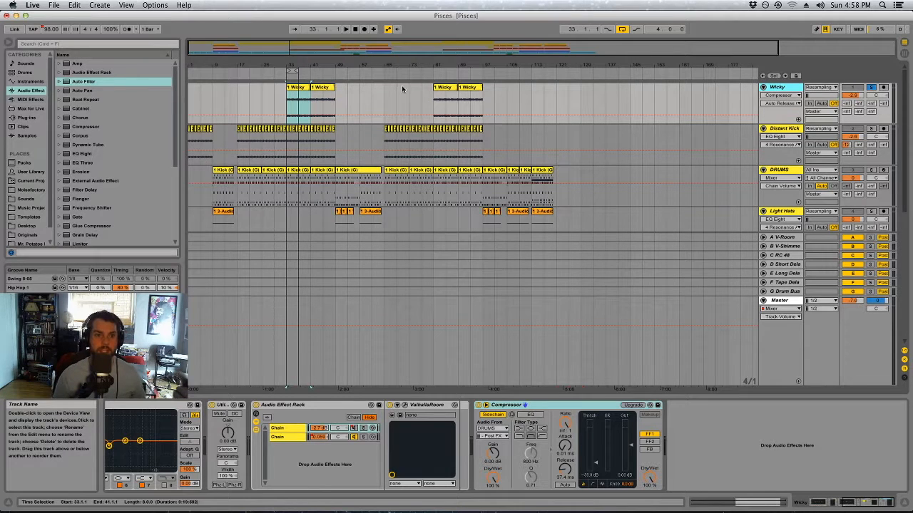
{"action": "key", "text": "space"}
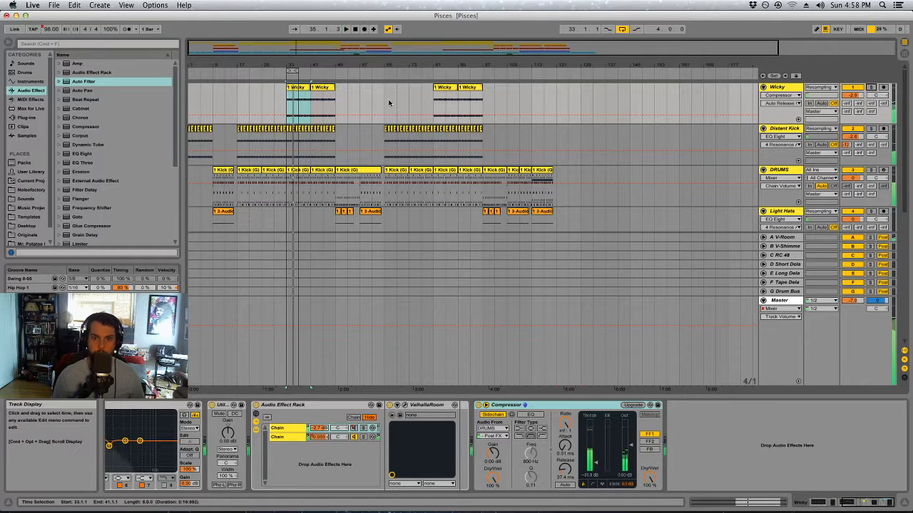
{"action": "left_click", "coordinate": [642, 100]}
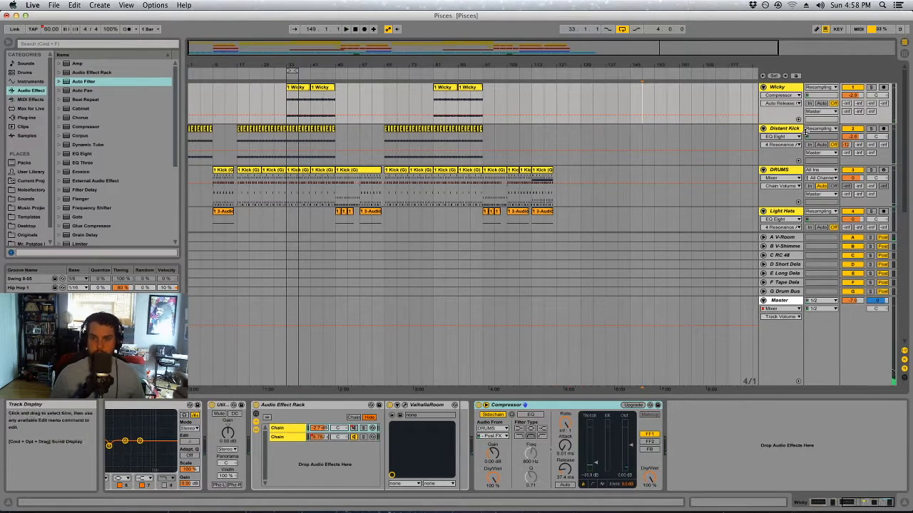
- Solo the DRUMS track, play its clip from bar 25 and examine the clip's notes in the enlarged MIDI editor
{"action": "left_click", "coordinate": [283, 169]}
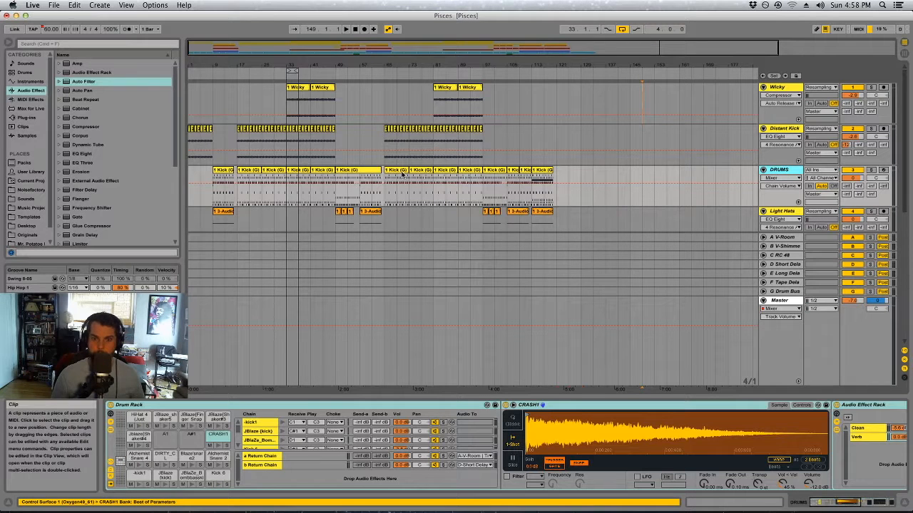
{"action": "left_click_drag", "start_coordinate": [283, 169], "coordinate": [262, 171]}
{"action": "key", "text": "space"}
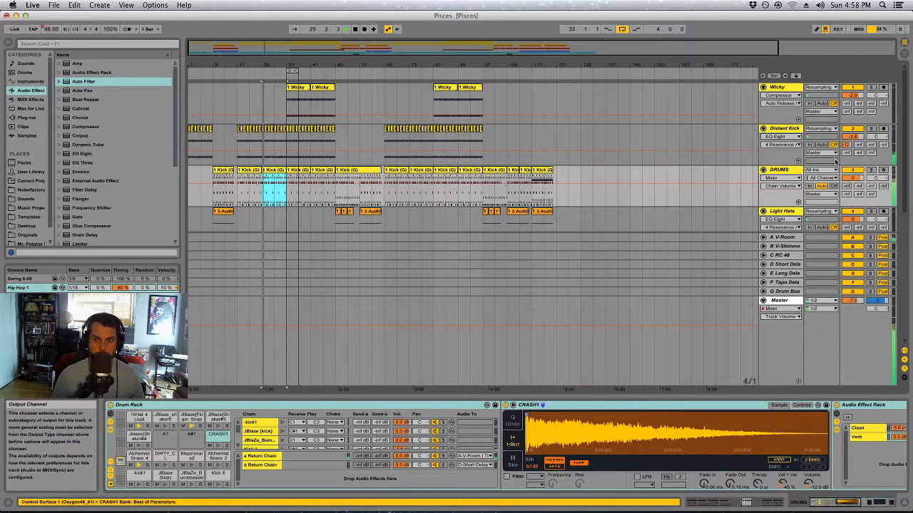
{"action": "left_click", "coordinate": [870, 171]}
{"action": "double_click", "coordinate": [274, 172]}
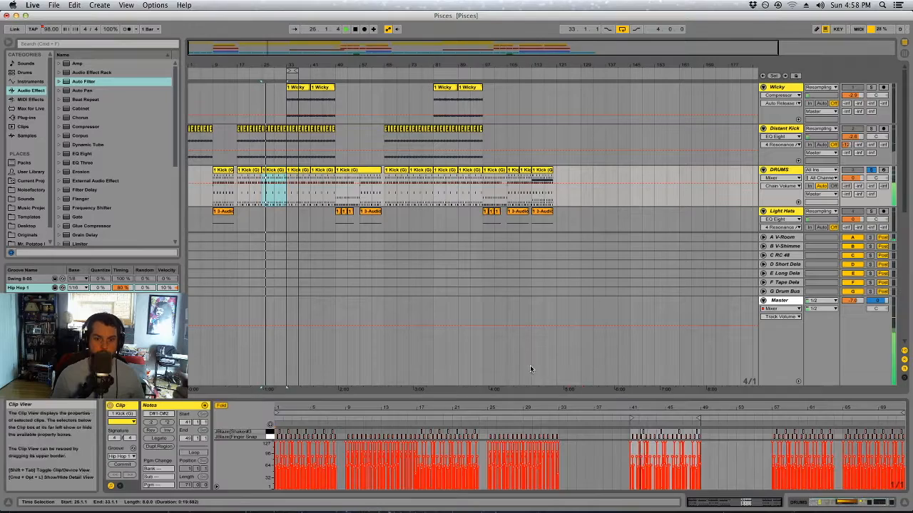
{"action": "left_click_drag", "start_coordinate": [507, 400], "coordinate": [528, 71]}
{"action": "left_click_drag", "start_coordinate": [628, 76], "coordinate": [653, 66]}
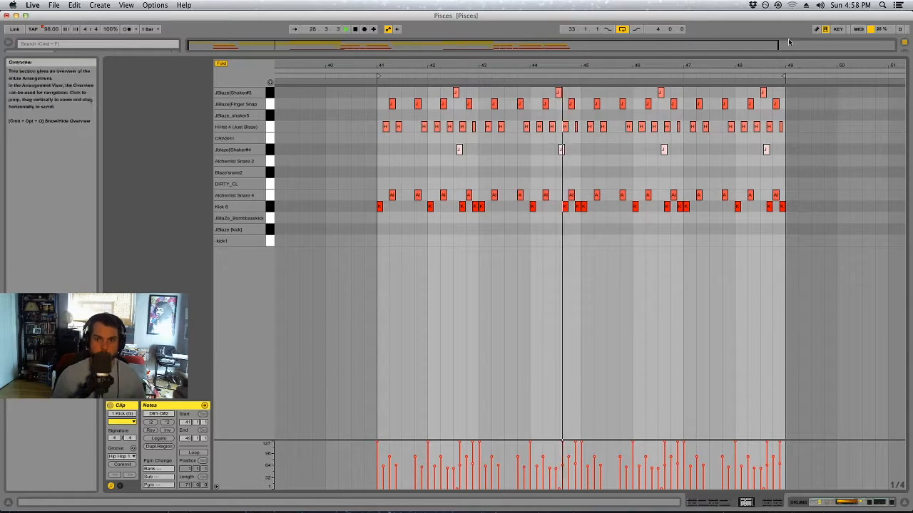
{"action": "left_click_drag", "start_coordinate": [646, 57], "coordinate": [638, 399]}
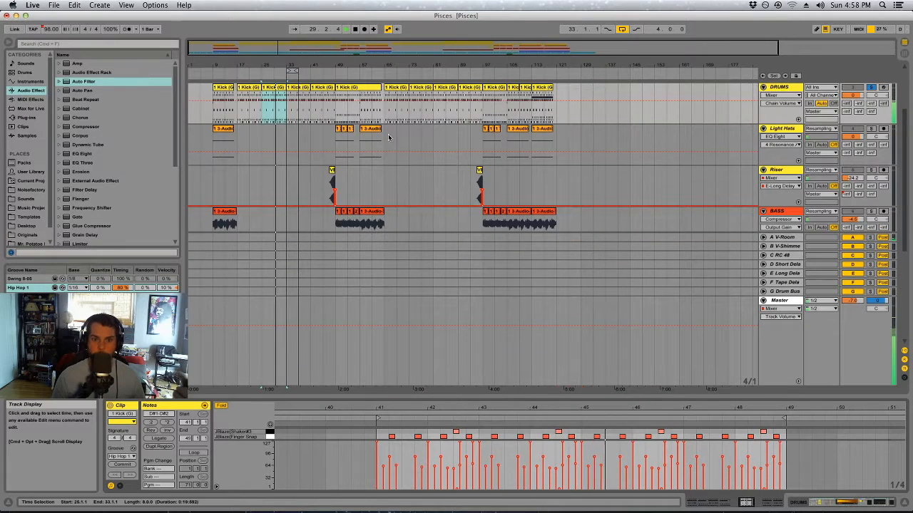
- Listen to the DRUMS track from bars 57 and 49, both soloed and in the full mix, and stop playback
{"action": "scroll", "coordinate": [424, 202], "scroll_direction": "up", "scroll_amount": 3}
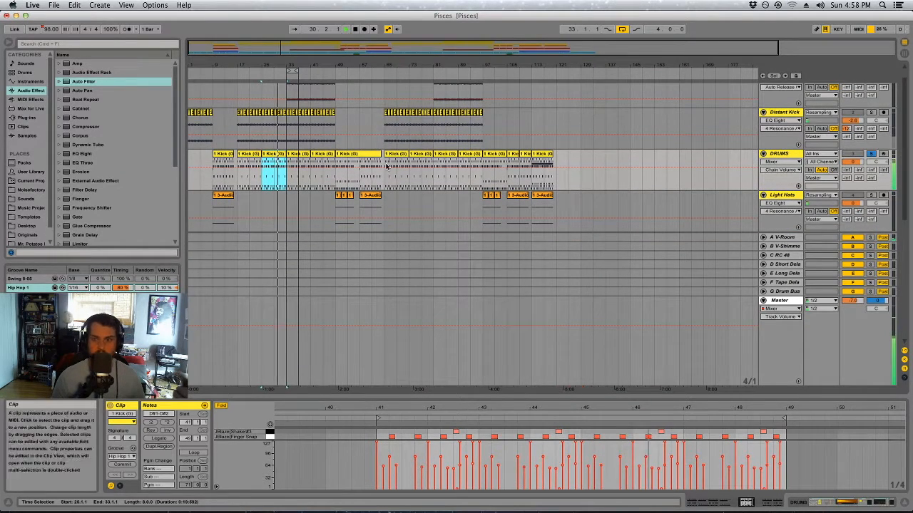
{"action": "scroll", "coordinate": [342, 162], "scroll_direction": "up", "scroll_amount": 1}
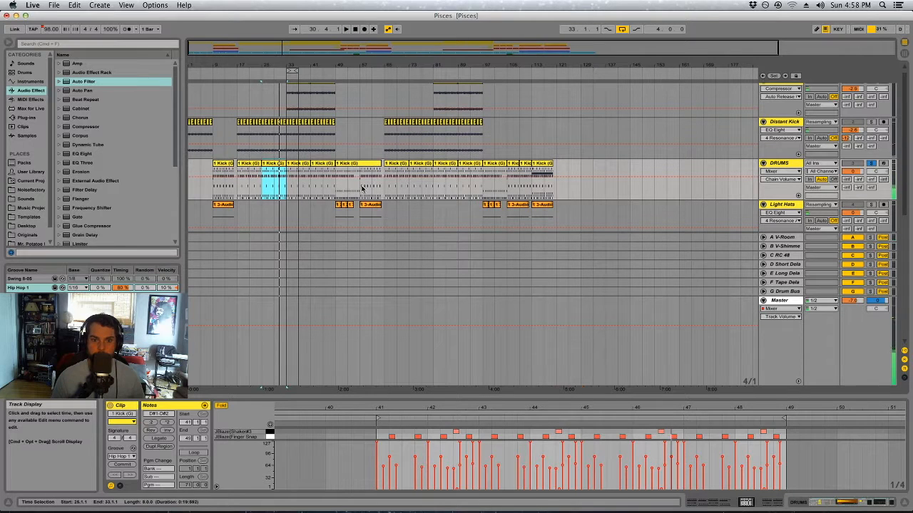
{"action": "left_click", "coordinate": [361, 187]}
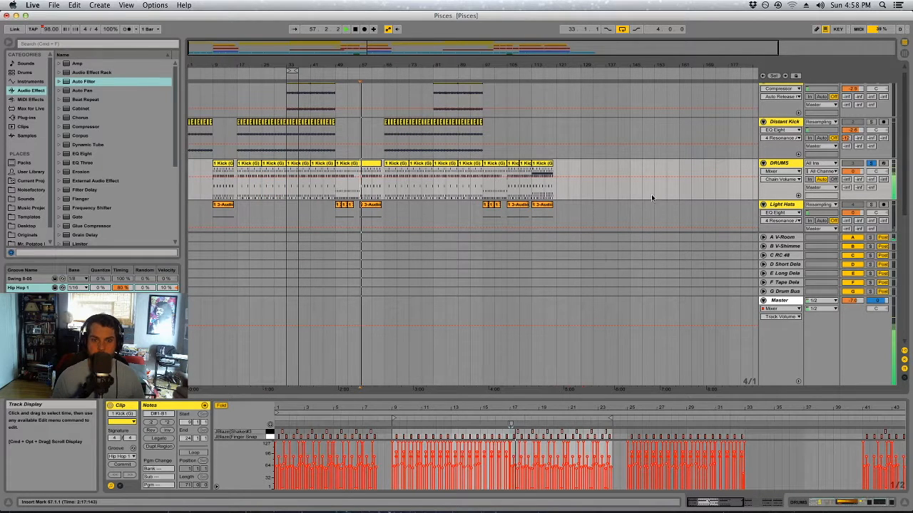
{"action": "key", "text": "space"}
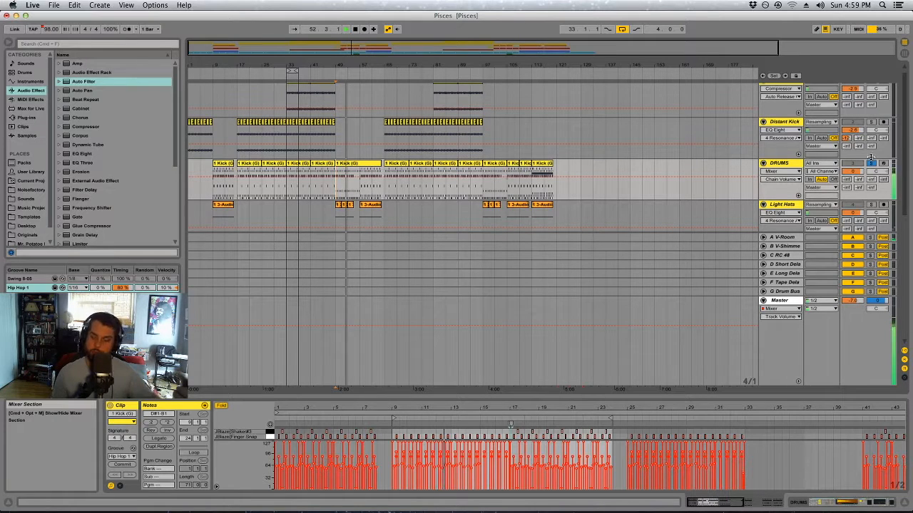
{"action": "key", "text": "space"}
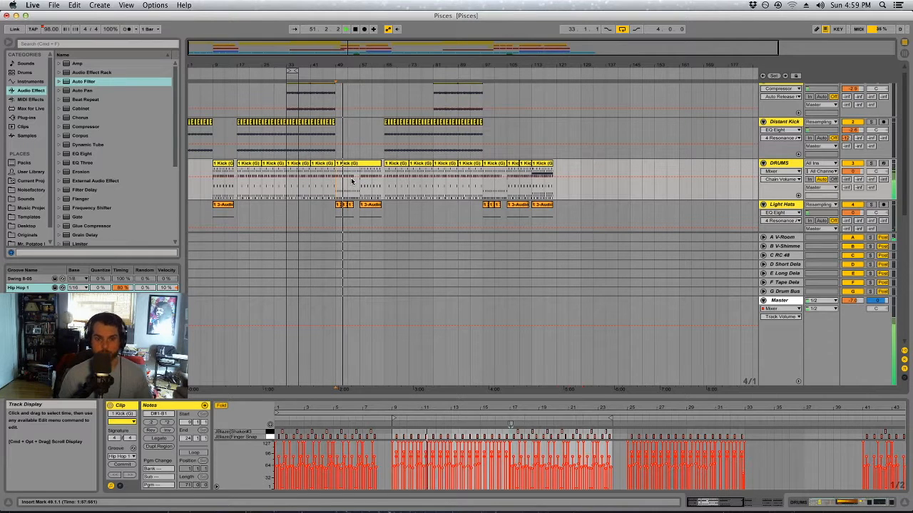
{"action": "left_click_drag", "start_coordinate": [522, 120], "coordinate": [588, 122]}
{"action": "left_click", "coordinate": [588, 122]}
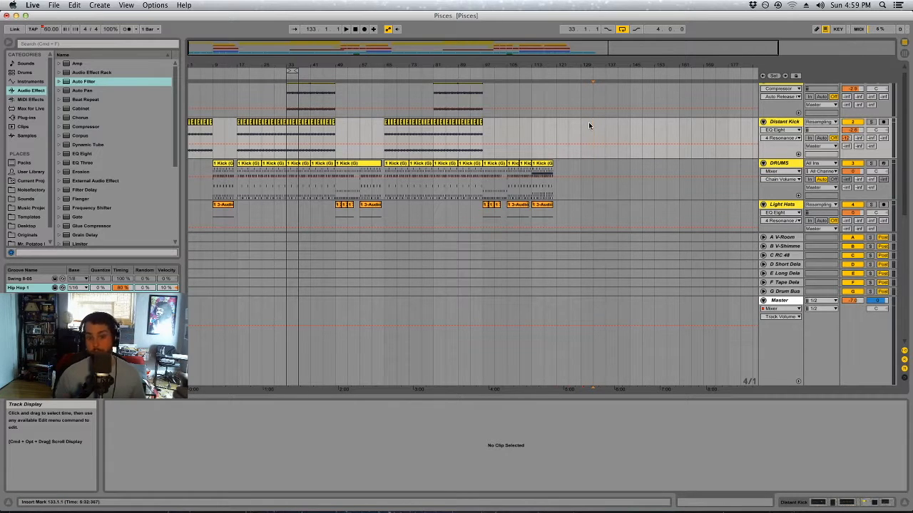
- Play the last DRUMS clip from bar 113 and solo the Pad track for a while before returning to the full mix
{"action": "left_click", "coordinate": [531, 165]}
{"action": "key", "text": "space"}
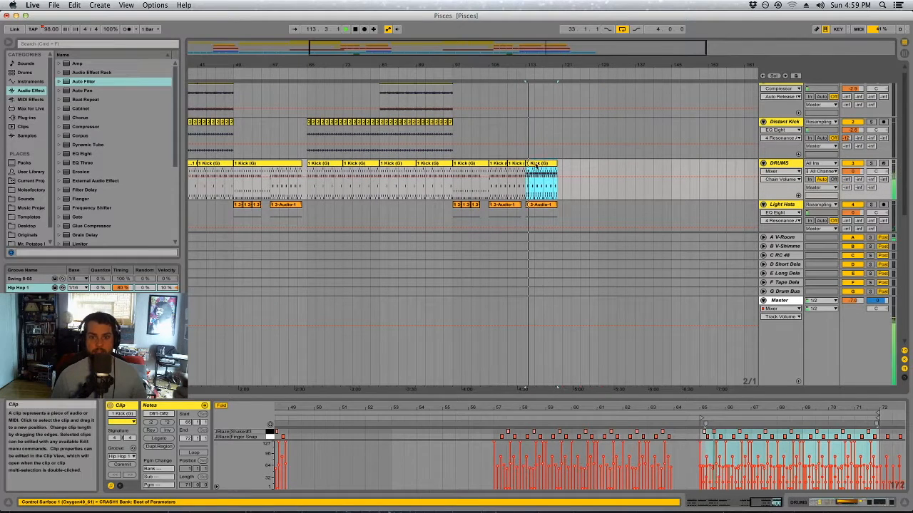
{"action": "left_click_drag", "start_coordinate": [803, 398], "coordinate": [802, 428]}
{"action": "scroll", "coordinate": [720, 211], "scroll_direction": "down", "scroll_amount": 3}
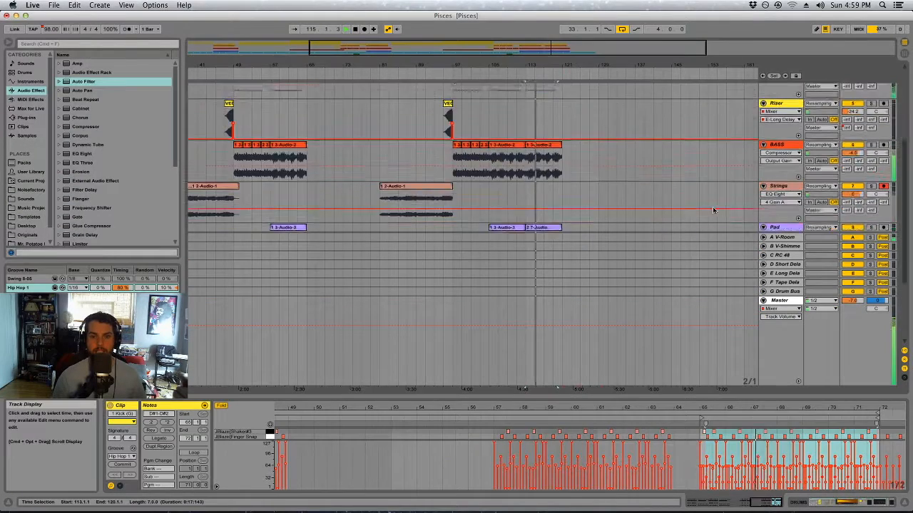
{"action": "scroll", "coordinate": [720, 210], "scroll_direction": "down", "scroll_amount": 4}
{"action": "left_click", "coordinate": [870, 114]}
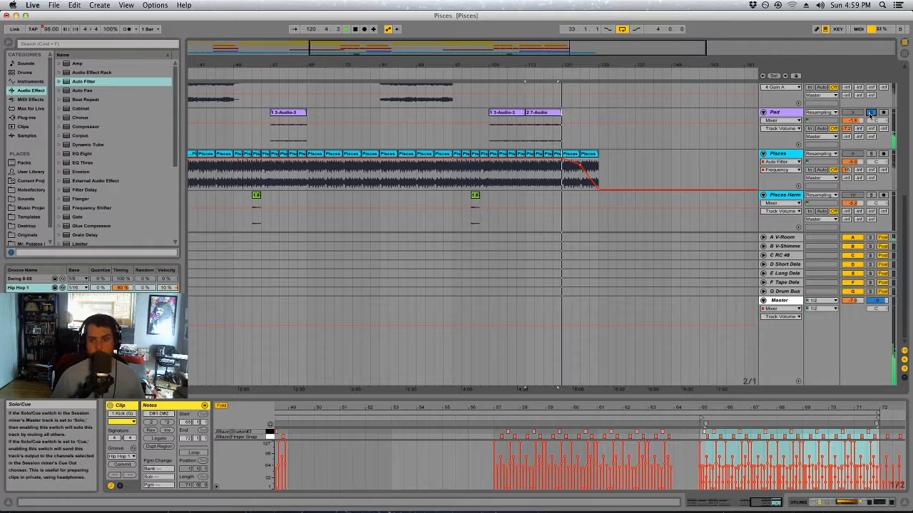
{"action": "left_click", "coordinate": [870, 113]}
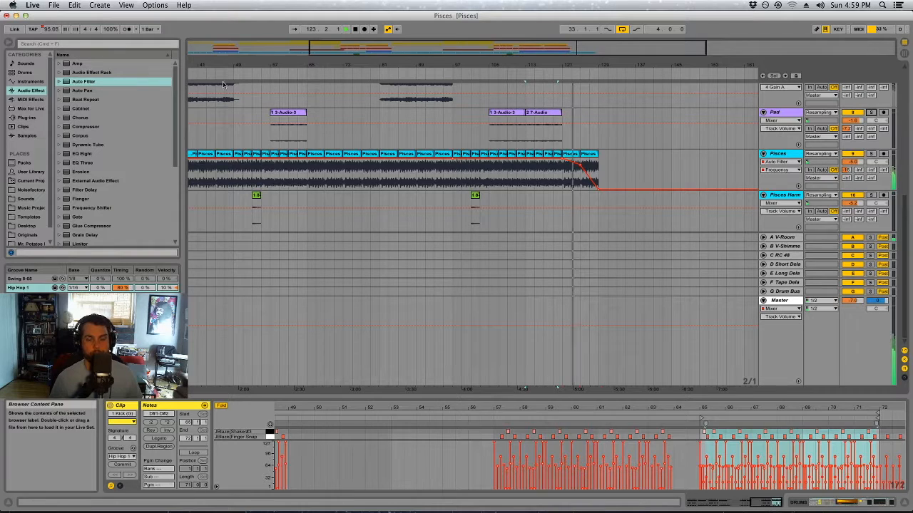
- View the Master's Auto Filter automation, switch to the Mixer's Song Tempo envelope and re-enable the overridden automation
{"action": "left_click", "coordinate": [781, 308]}
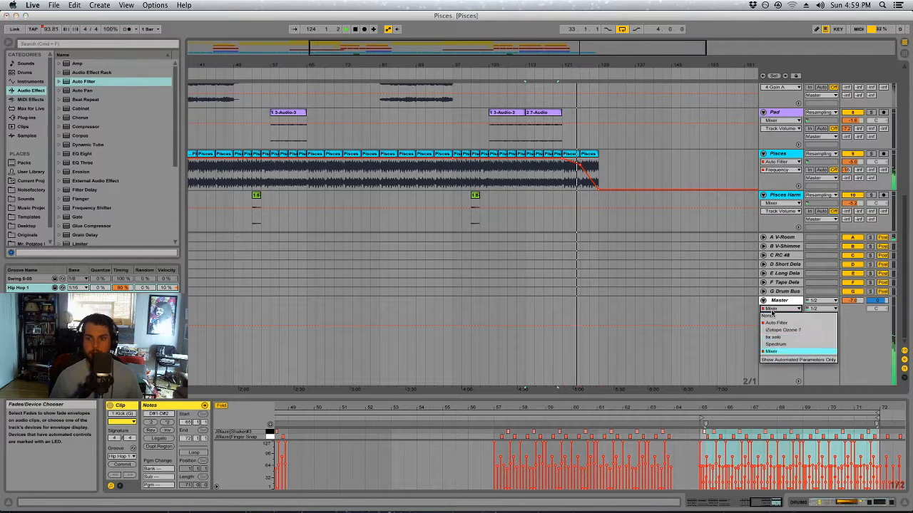
{"action": "left_click", "coordinate": [777, 325]}
{"action": "left_click", "coordinate": [777, 326]}
{"action": "left_click", "coordinate": [781, 308]}
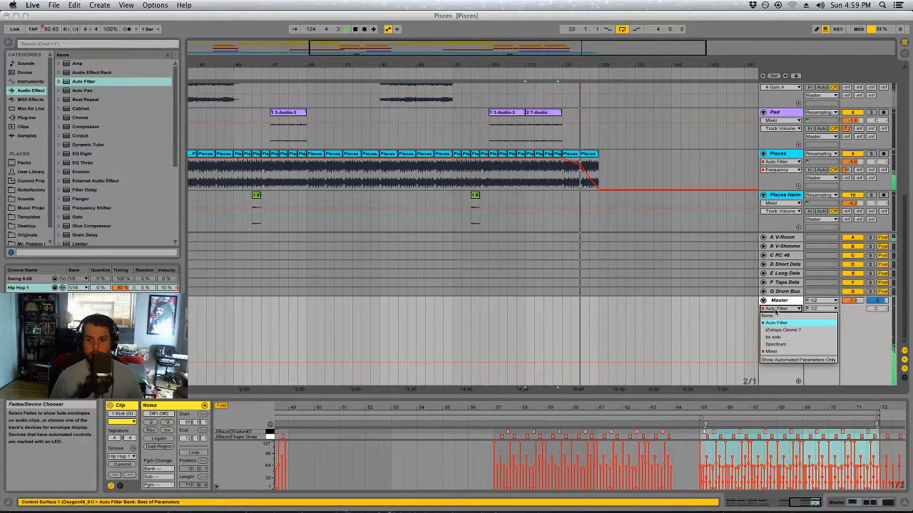
{"action": "left_click", "coordinate": [771, 351]}
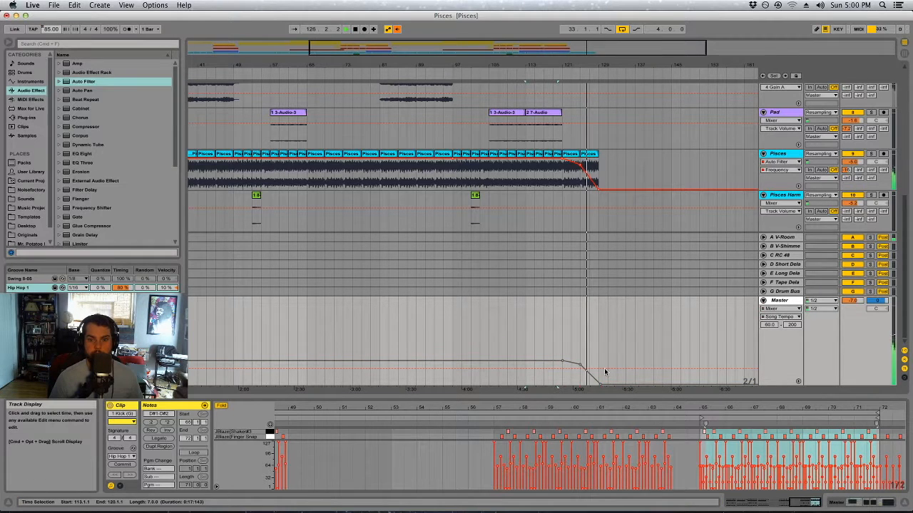
{"action": "left_click", "coordinate": [399, 30]}
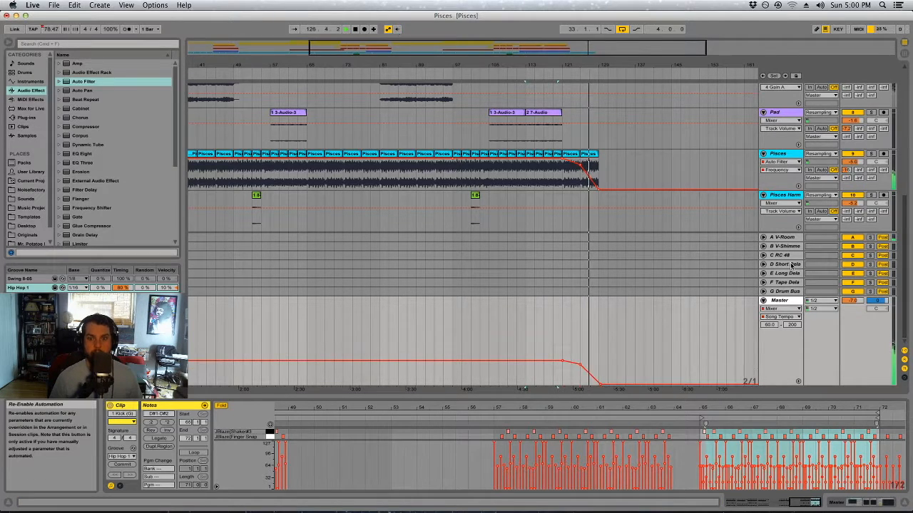
{"action": "double_click", "coordinate": [778, 301]}
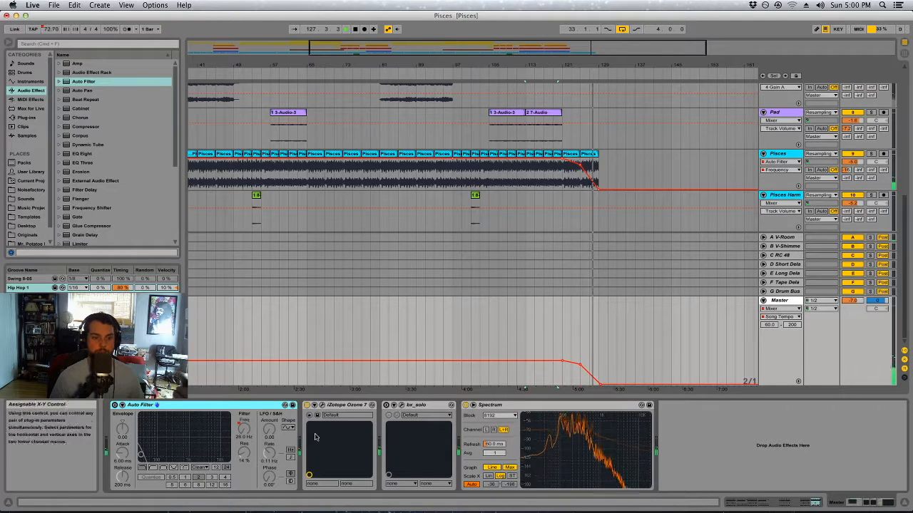
{"action": "left_click", "coordinate": [564, 179]}
{"action": "key", "text": "Tab"}
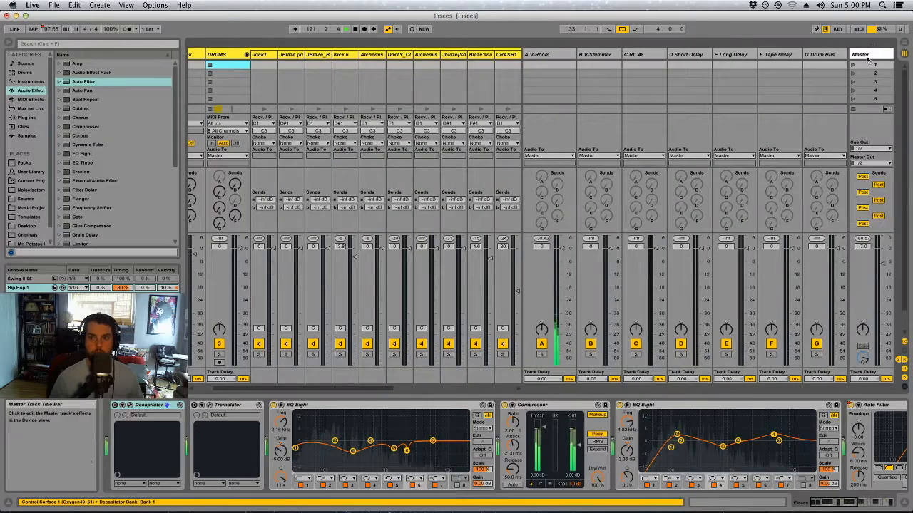
{"action": "key", "text": "Tab"}
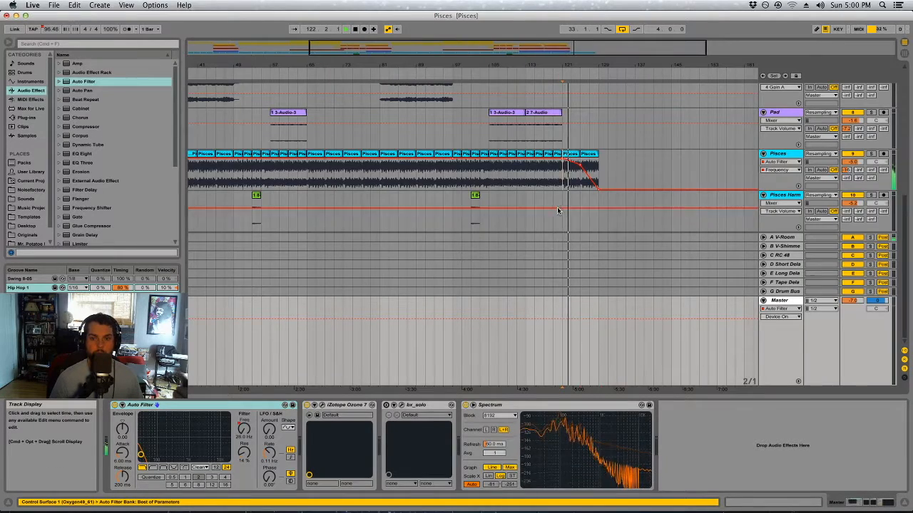
{"action": "left_click", "coordinate": [555, 219]}
{"action": "key", "text": "Tab"}
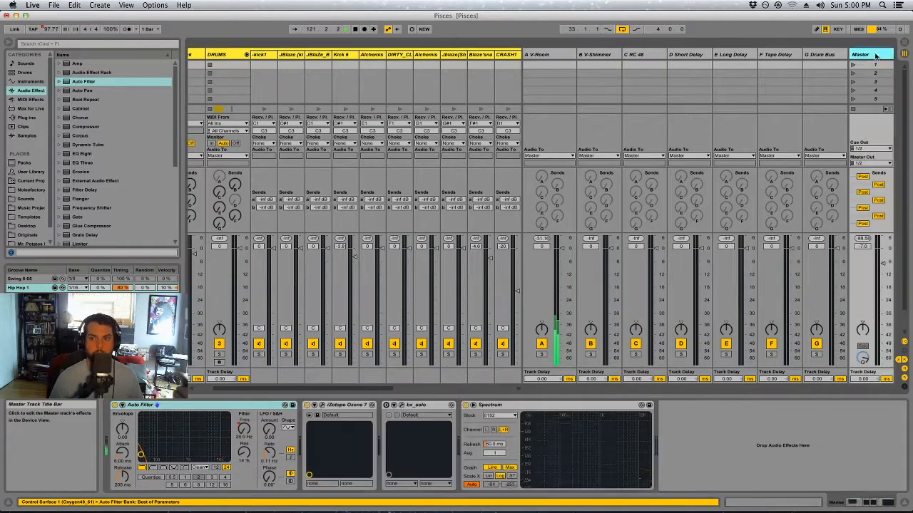
{"action": "key", "text": "Tab"}
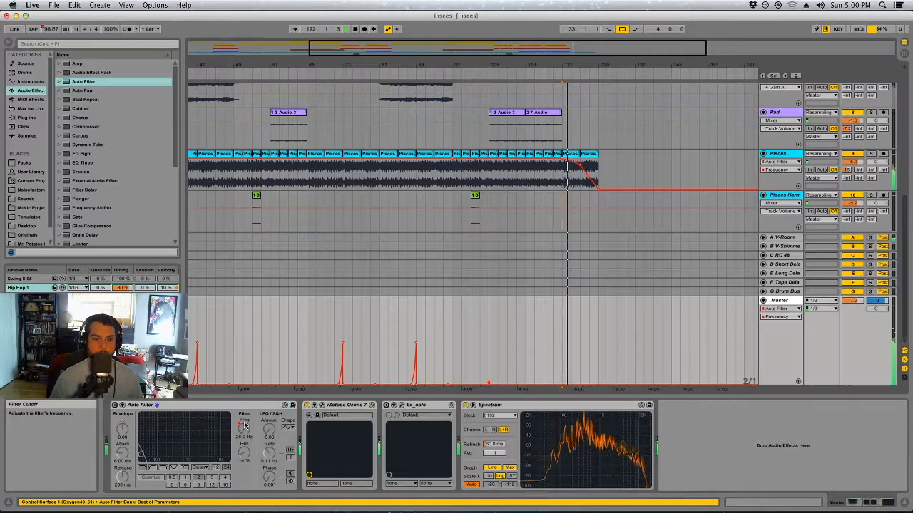
- Play from bar 87 to listen to the Master's filter sweep and stop playback
{"action": "left_click", "coordinate": [409, 325]}
{"action": "key", "text": "space"}
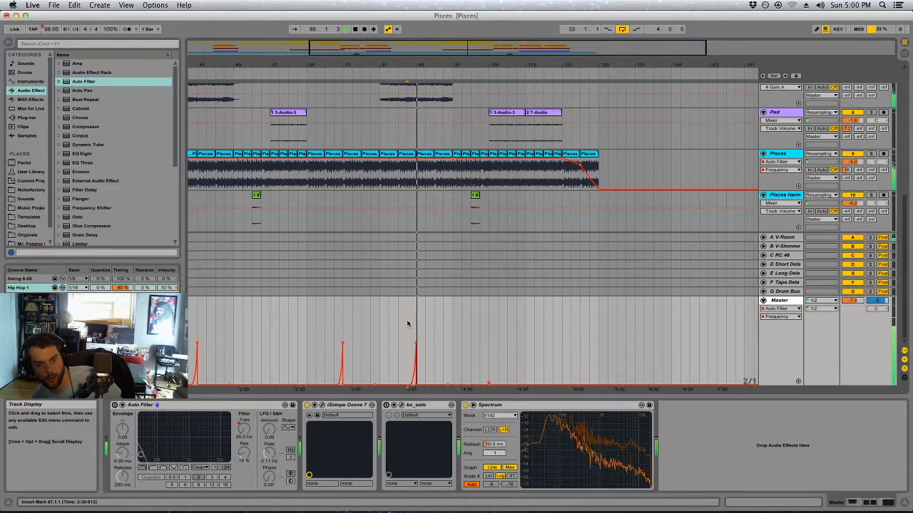
{"action": "double_click", "coordinate": [501, 65]}
{"action": "key", "text": "space"}
- Delete the Master's Auto Filter Frequency envelope across the range from bar 1 to bar 121
{"action": "left_click_drag", "start_coordinate": [497, 333], "coordinate": [189, 334]}
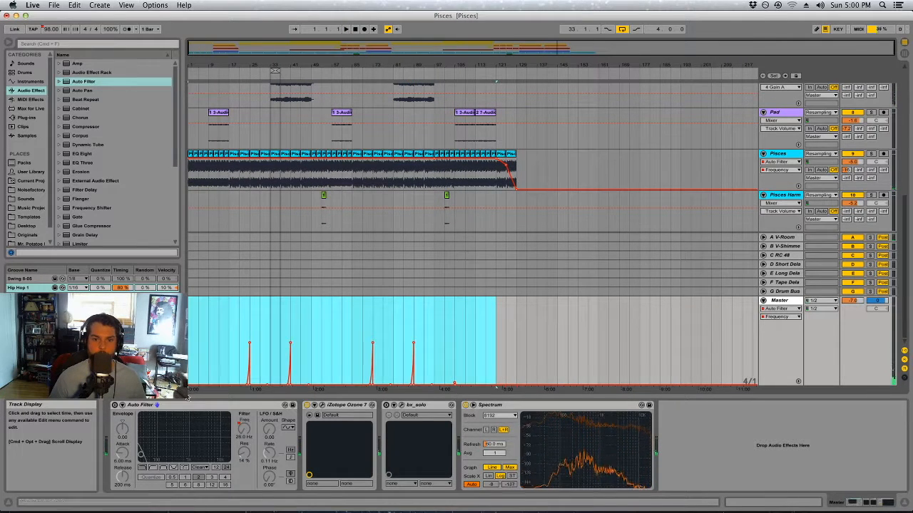
{"action": "right_click", "coordinate": [451, 345]}
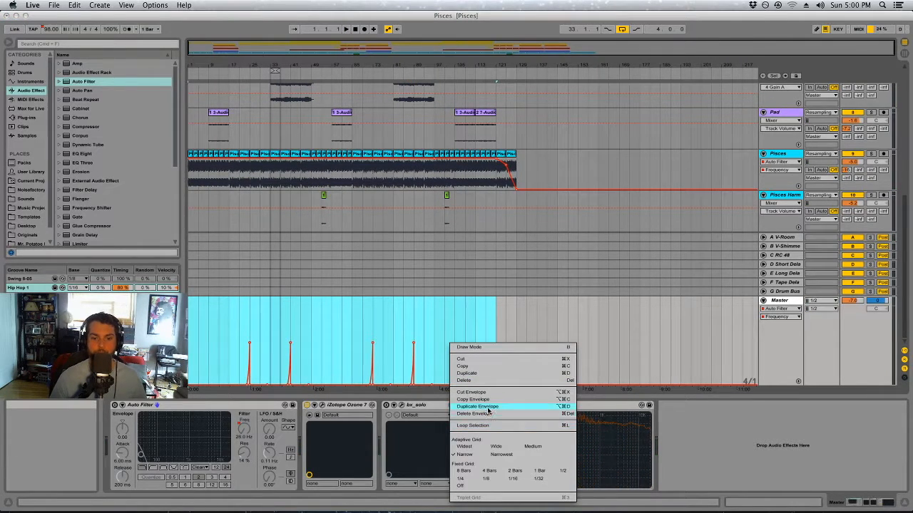
{"action": "left_click", "coordinate": [488, 414]}
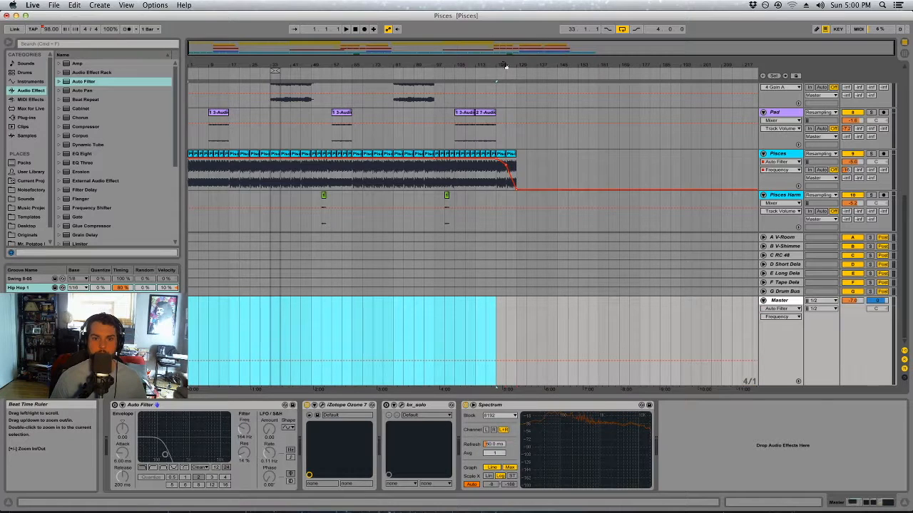
- Switch on the Master's Auto Filter, raise its cutoff to 19.9 kHz and display its Frequency envelope around bar 121
{"action": "left_click_drag", "start_coordinate": [499, 66], "coordinate": [492, 135]}
{"action": "left_click_drag", "start_coordinate": [244, 429], "coordinate": [243, 388]}
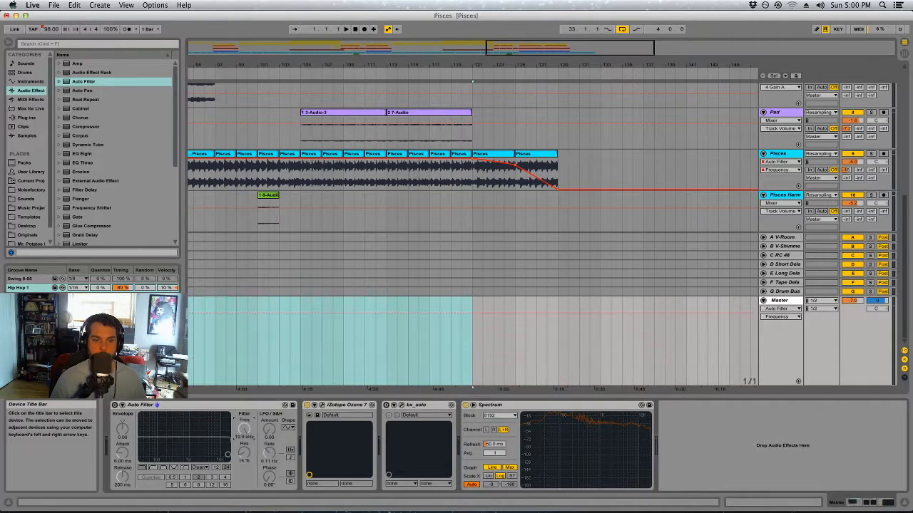
{"action": "left_click", "coordinate": [114, 405]}
{"action": "left_click", "coordinate": [247, 428]}
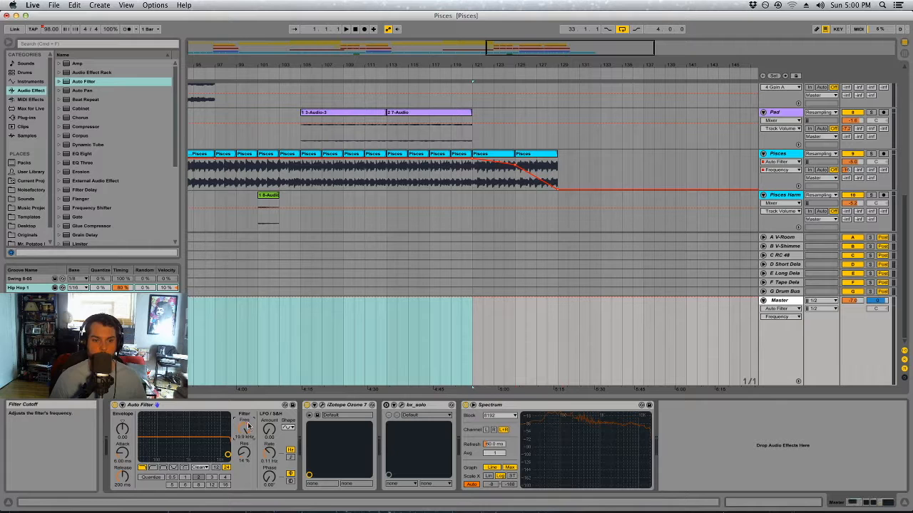
- Draw Auto Filter automation on the Master from bar 121, with Frequency at maximum and Device On enabled
{"action": "key", "text": "b"}
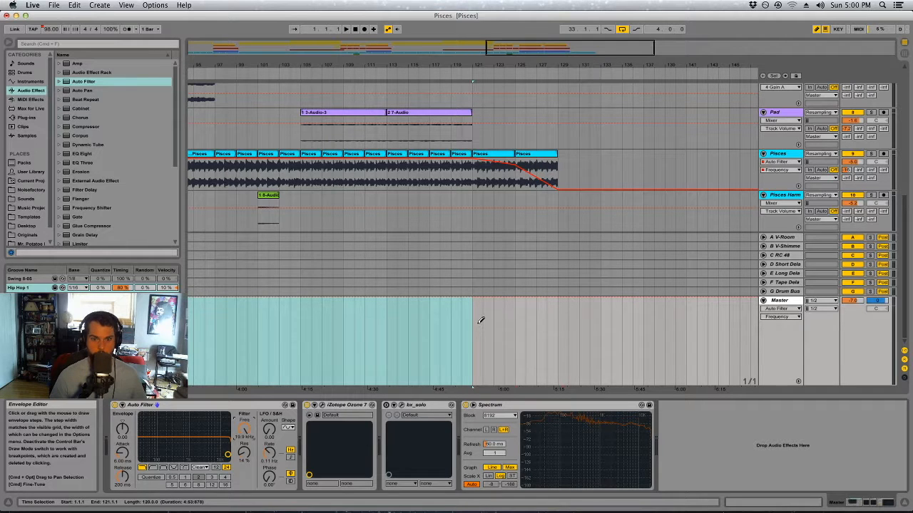
{"action": "left_click_drag", "start_coordinate": [481, 318], "coordinate": [494, 285]}
{"action": "left_click", "coordinate": [114, 405]}
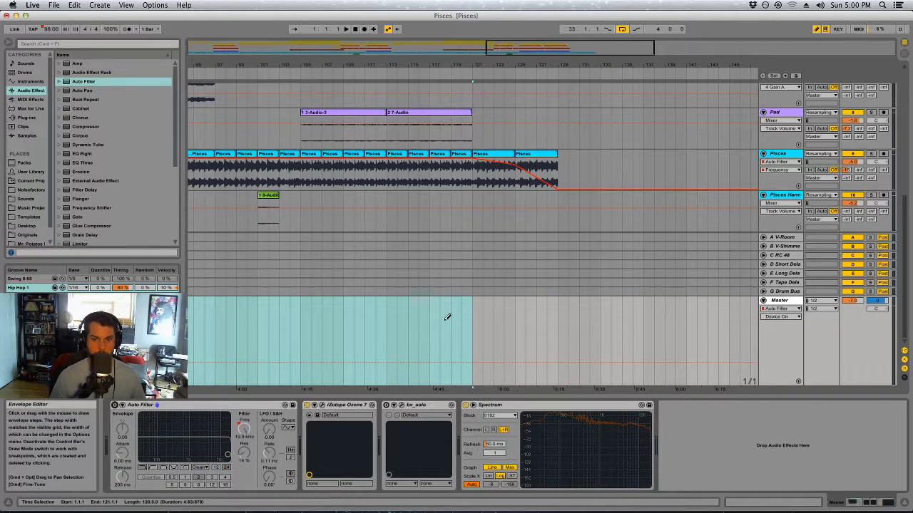
{"action": "key", "text": "b"}
{"action": "left_click", "coordinate": [481, 313]}
{"action": "key", "text": "b"}
{"action": "mouse_move", "coordinate": [481, 311]}
{"action": "left_mouse_down"}
{"action": "mouse_move", "coordinate": [558, 229]}
{"action": "mouse_move", "coordinate": [597, 235]}
{"action": "left_mouse_up"}
{"action": "left_click", "coordinate": [243, 431]}
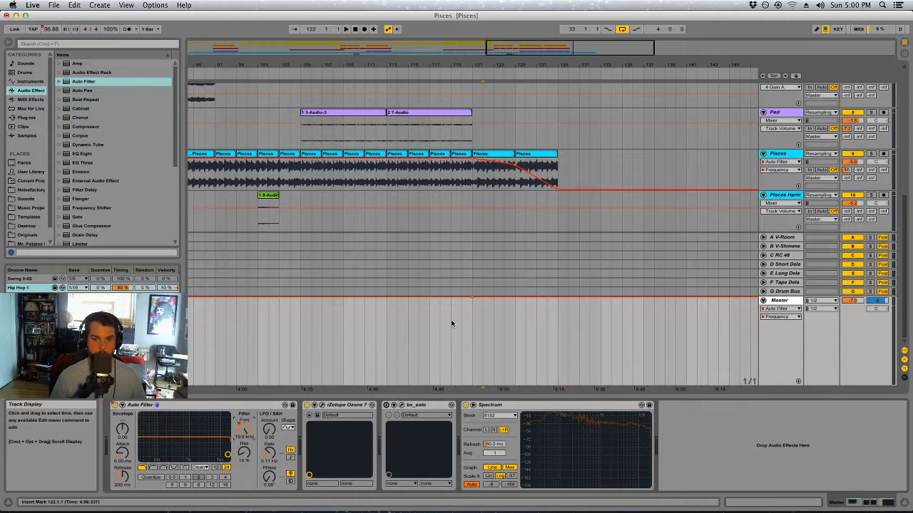
- Shape the Master's Frequency envelope as a fall from bar 121 through a raised breakpoint at bar 125 to 26 Hz at bar 129
{"action": "left_click_drag", "start_coordinate": [562, 298], "coordinate": [563, 385]}
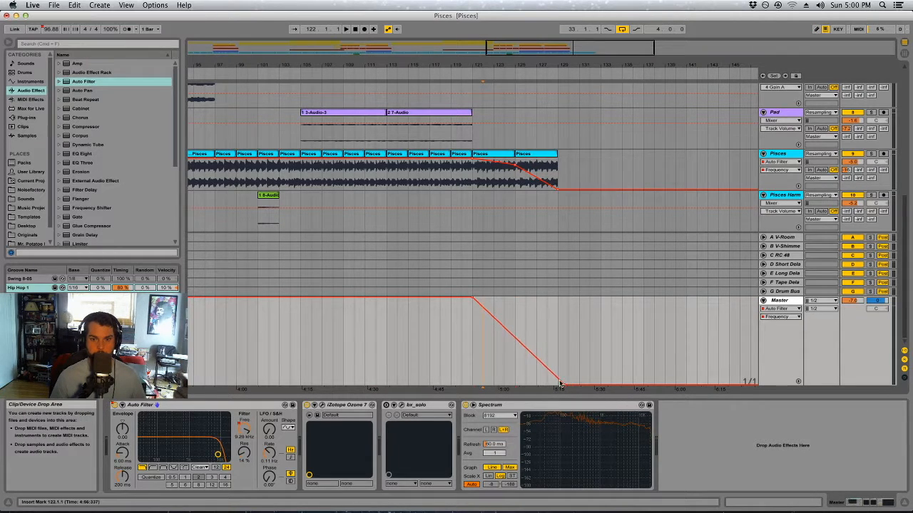
{"action": "left_click", "coordinate": [537, 317]}
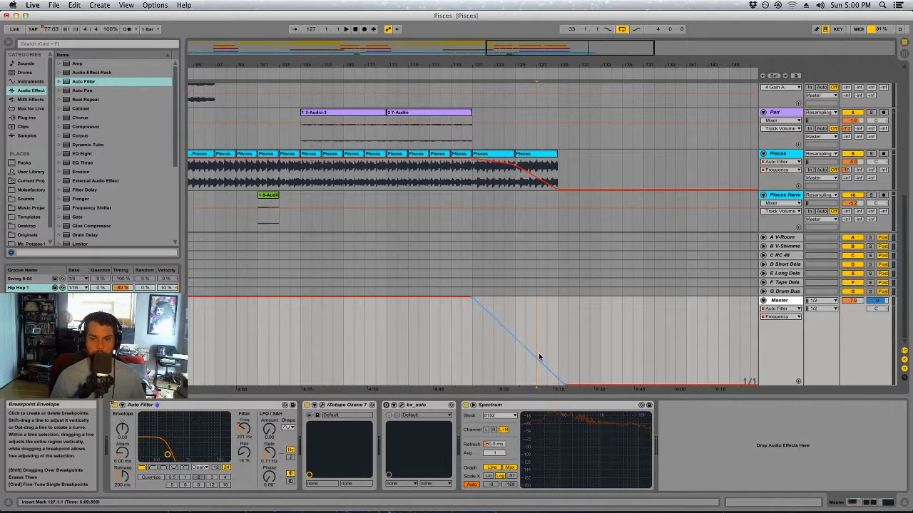
{"action": "left_click_drag", "start_coordinate": [514, 340], "coordinate": [517, 331]}
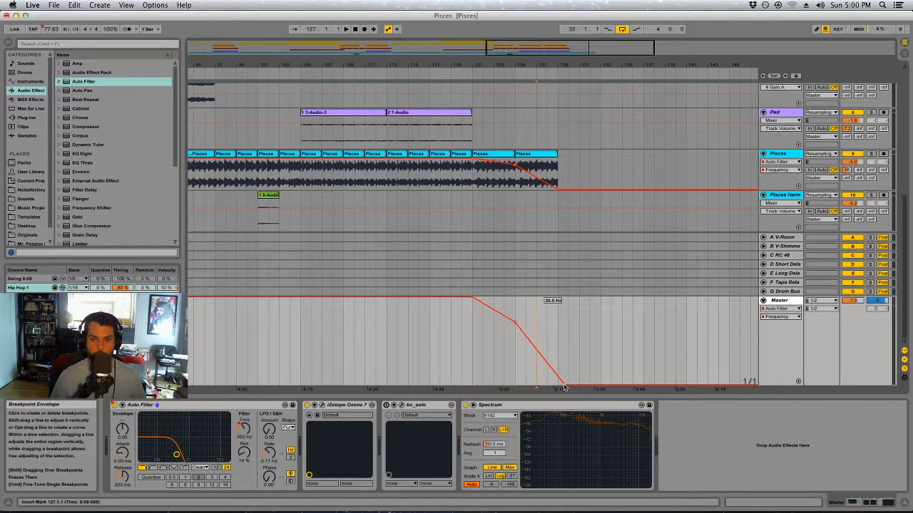
{"action": "left_click_drag", "start_coordinate": [565, 385], "coordinate": [558, 385]}
- Play from bar 120 to listen to the Master's closing filter sweep, stop playback and place the insert marker at bar 130
{"action": "left_click", "coordinate": [457, 338]}
{"action": "key", "text": "space"}
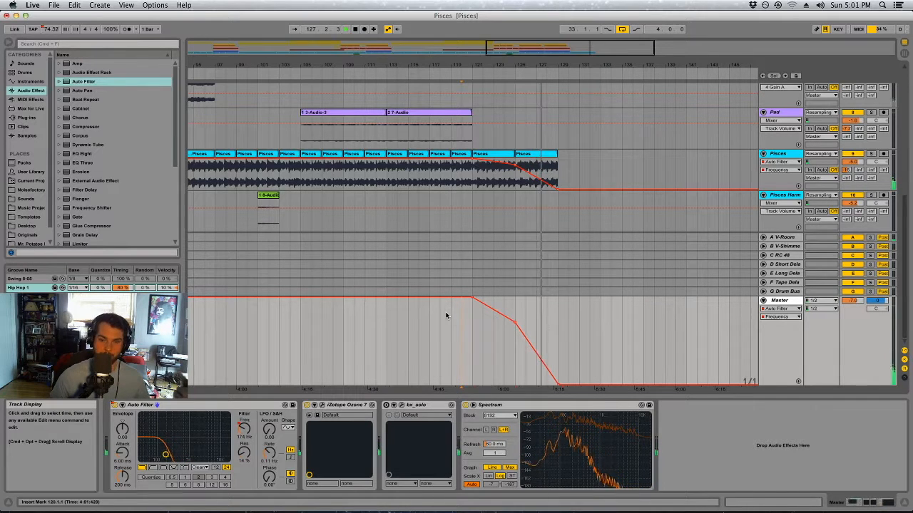
{"action": "key", "text": "space"}
{"action": "left_click", "coordinate": [569, 314]}
- Show the whole arrangement, place the insert marker at bar 69 on the Strings track and view the topmost tracks
{"action": "mouse_move", "coordinate": [495, 65]}
{"action": "left_mouse_down"}
{"action": "mouse_move", "coordinate": [495, 54]}
{"action": "mouse_move", "coordinate": [503, 65]}
{"action": "left_mouse_up"}
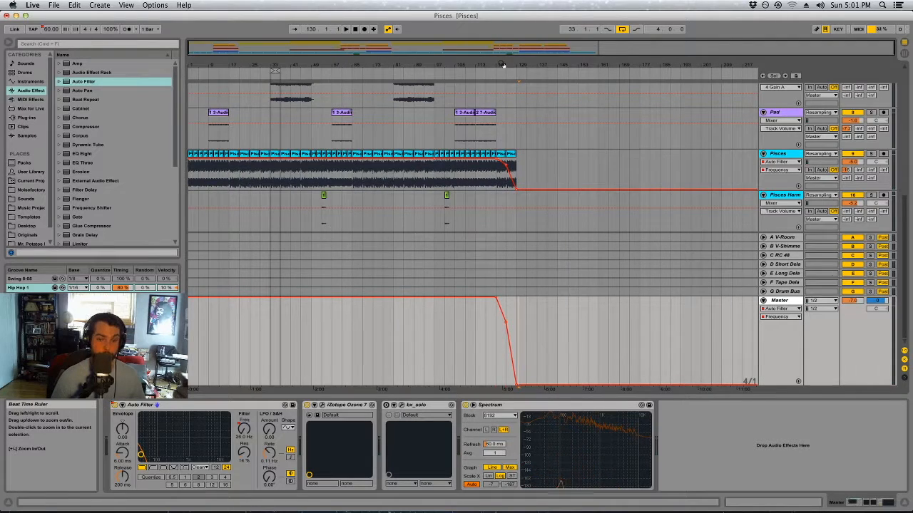
{"action": "scroll", "coordinate": [333, 235], "scroll_direction": "up", "scroll_amount": 5}
{"action": "left_click_drag", "start_coordinate": [373, 159], "coordinate": [363, 158]}
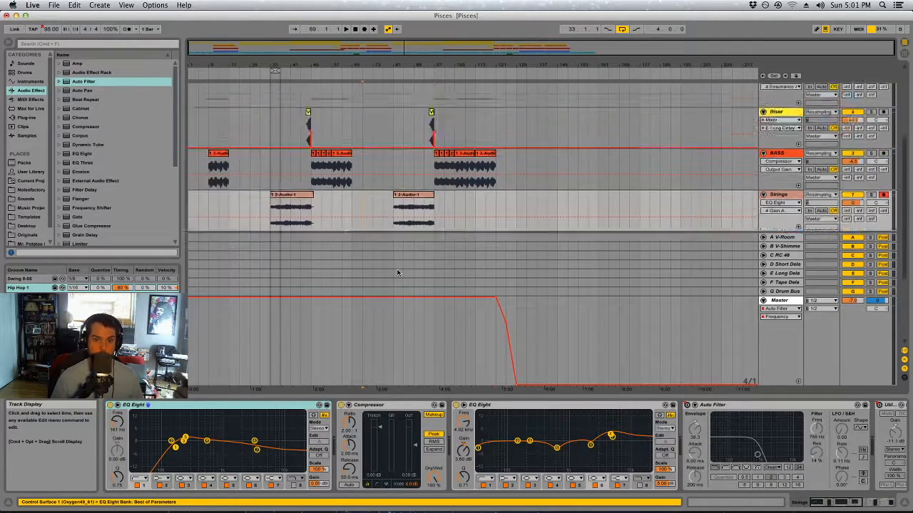
{"action": "scroll", "coordinate": [397, 271], "scroll_direction": "up", "scroll_amount": 4}
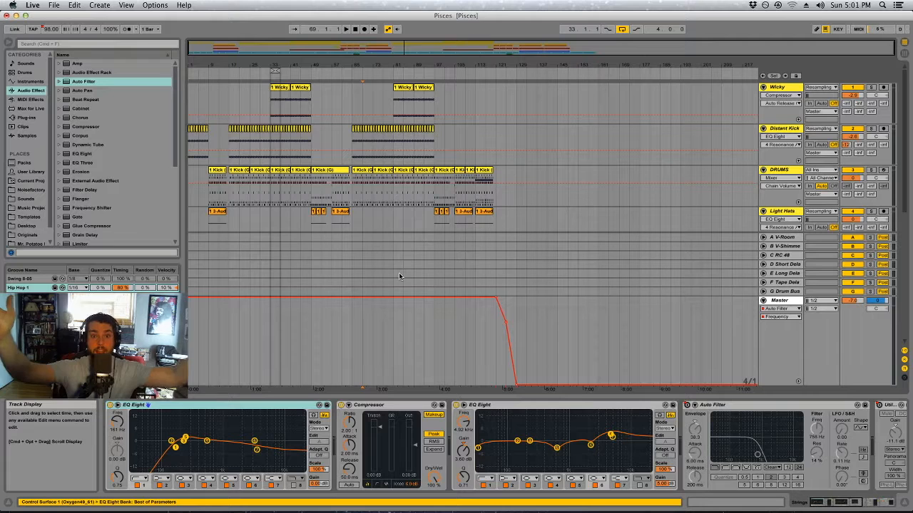